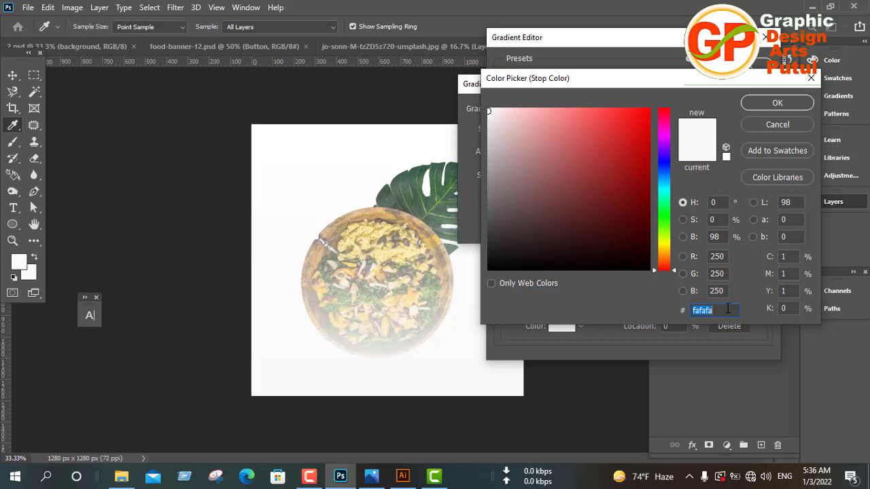
Set the gradient's starting color stop at location 0% to #000605
{"action": "type", "text": "0"}
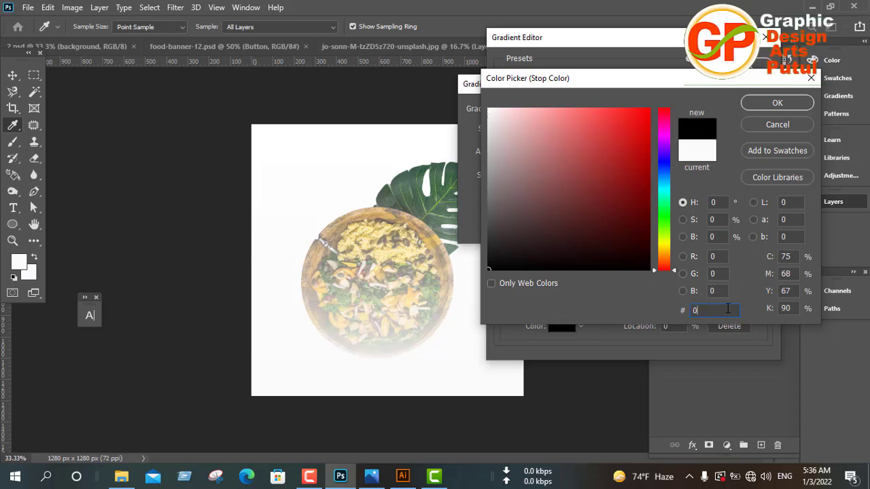
{"action": "type", "text": "00"}
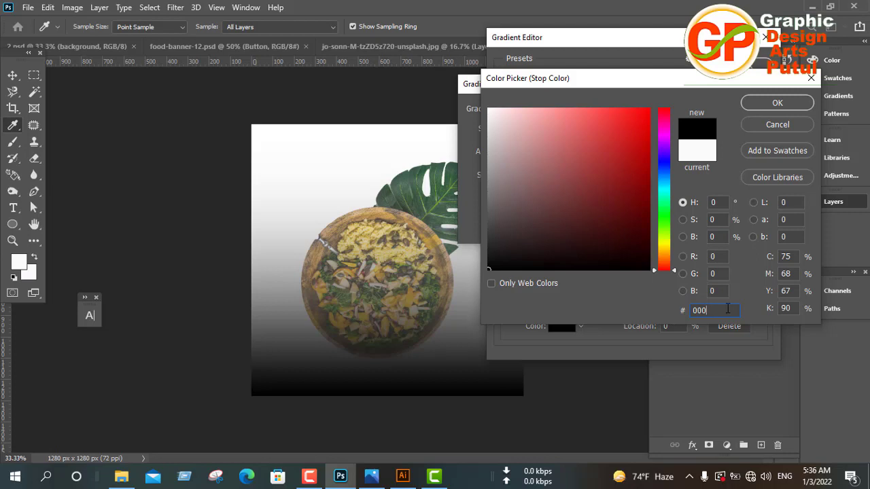
{"action": "type", "text": "60"}
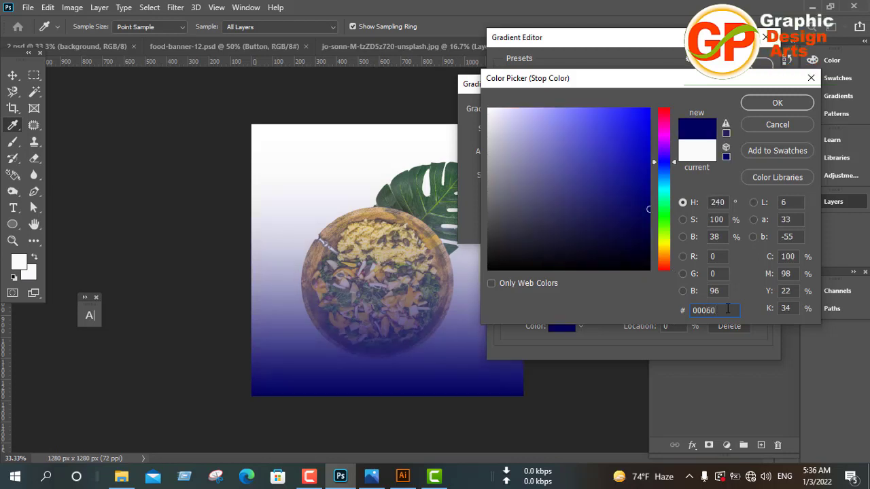
{"action": "type", "text": "5"}
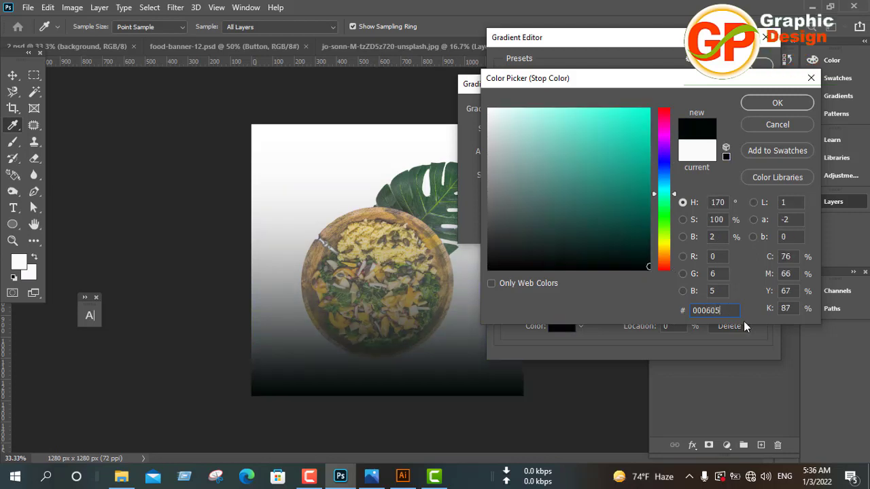
{"action": "left_click", "coordinate": [777, 104]}
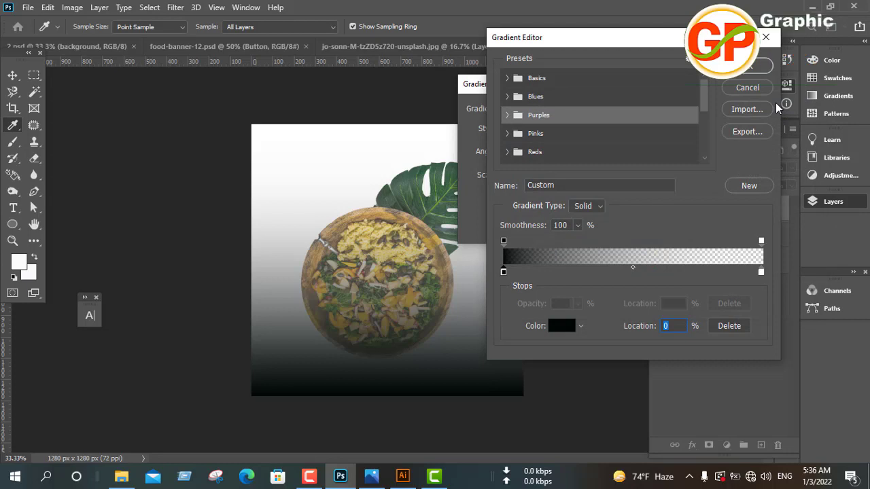
Set the gradient's end color stop at location 100% to #06a482 and accept the edited gradient
{"action": "left_click", "coordinate": [760, 273]}
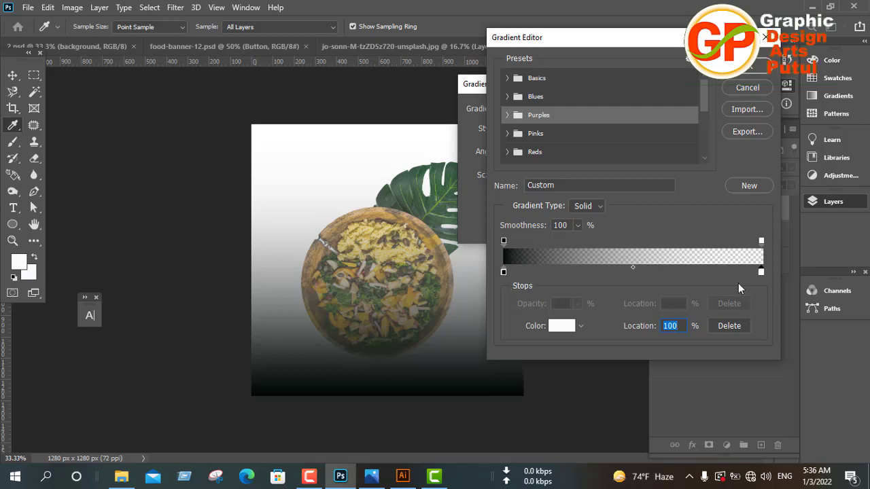
{"action": "left_click", "coordinate": [565, 327]}
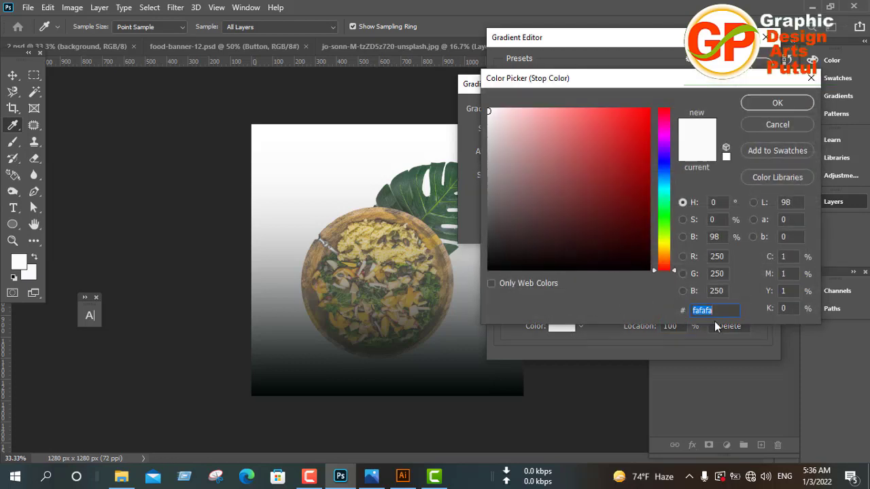
{"action": "type", "text": "06"}
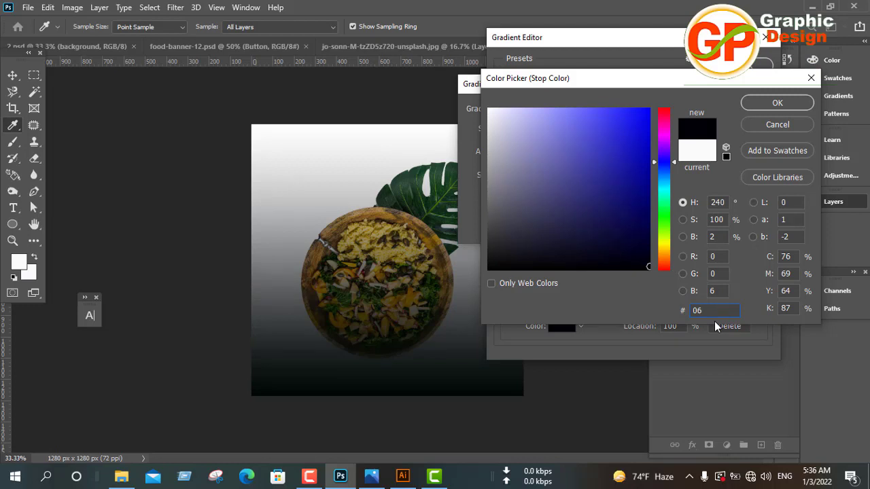
{"action": "type", "text": "a4"}
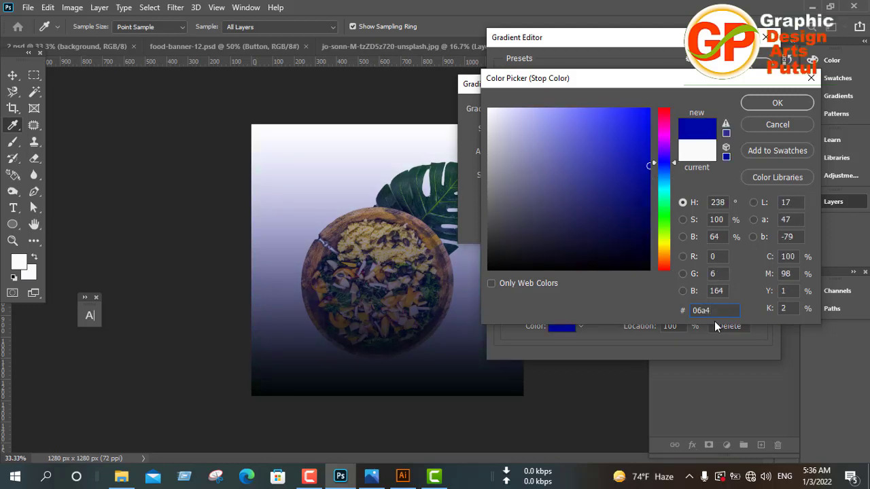
{"action": "type", "text": "82"}
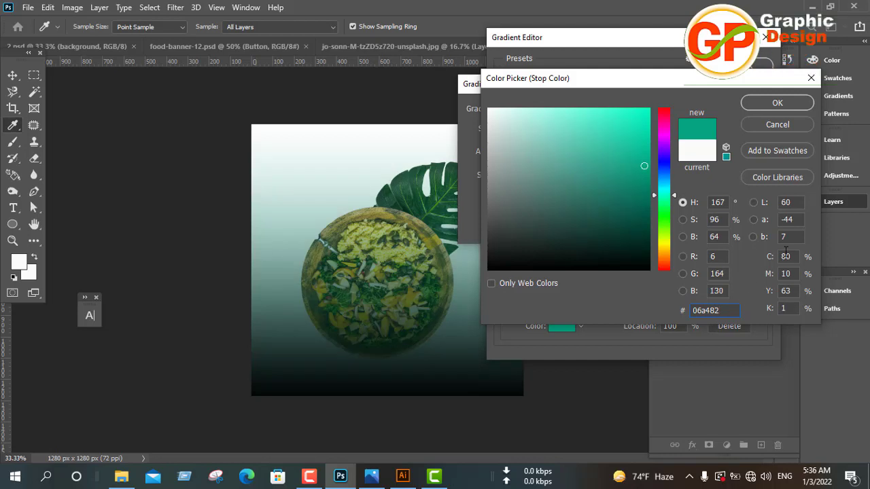
{"action": "left_click", "coordinate": [767, 102]}
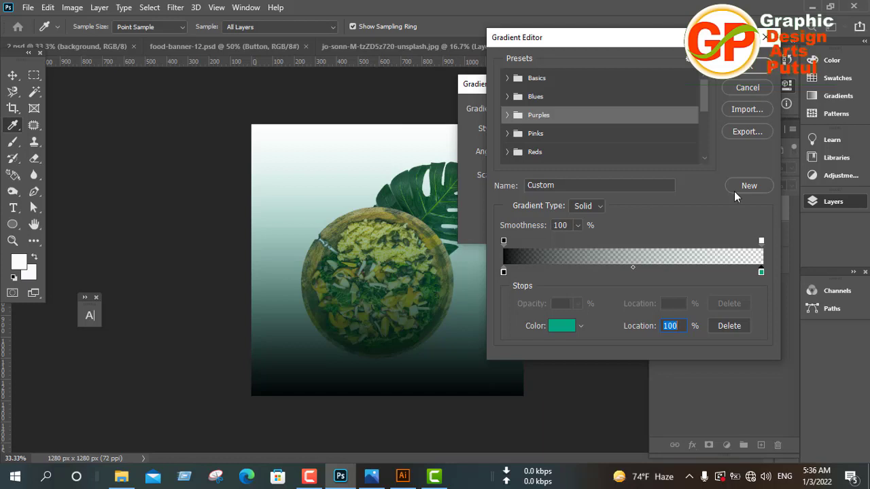
{"action": "left_click", "coordinate": [739, 70]}
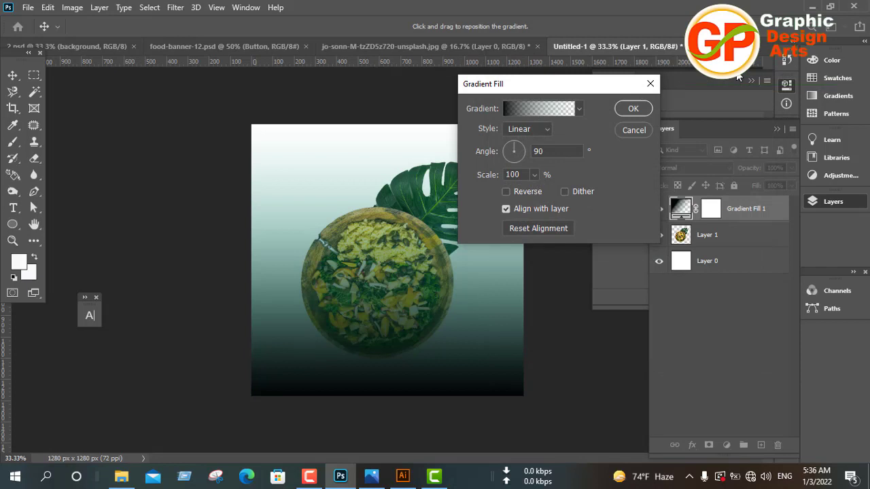
Set the gradient fill's angle to 0° and its scale to 120%
{"action": "double_click", "coordinate": [555, 153]}
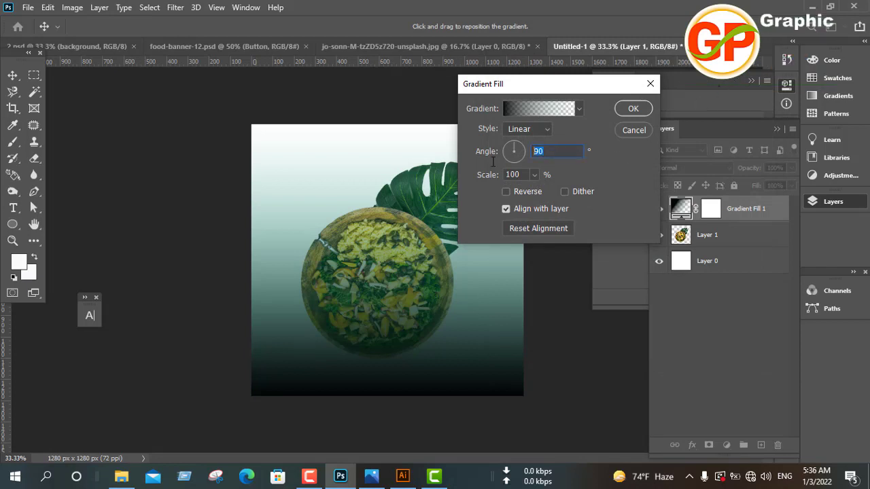
{"action": "type", "text": "0"}
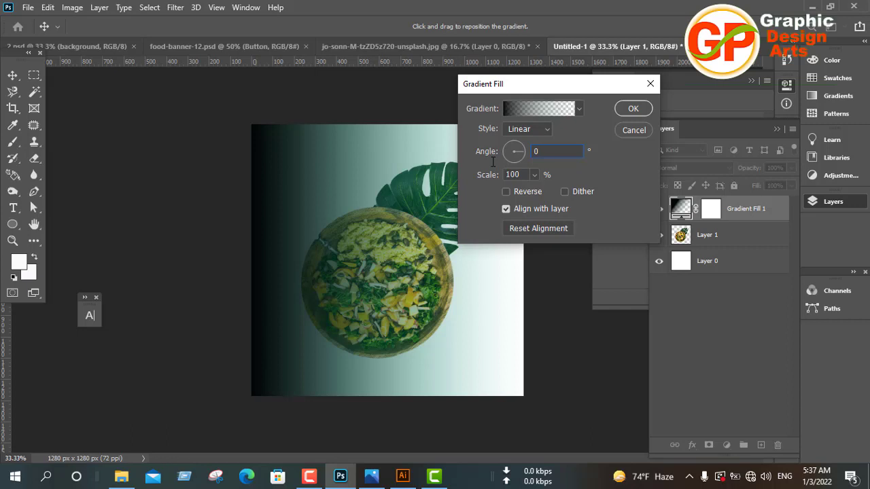
{"action": "double_click", "coordinate": [523, 176]}
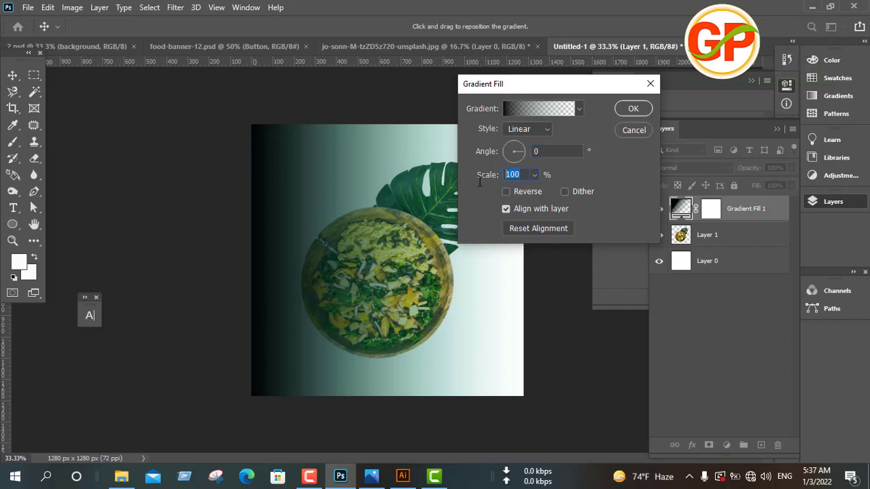
{"action": "type", "text": "123"}
{"action": "type", "text": "0"}
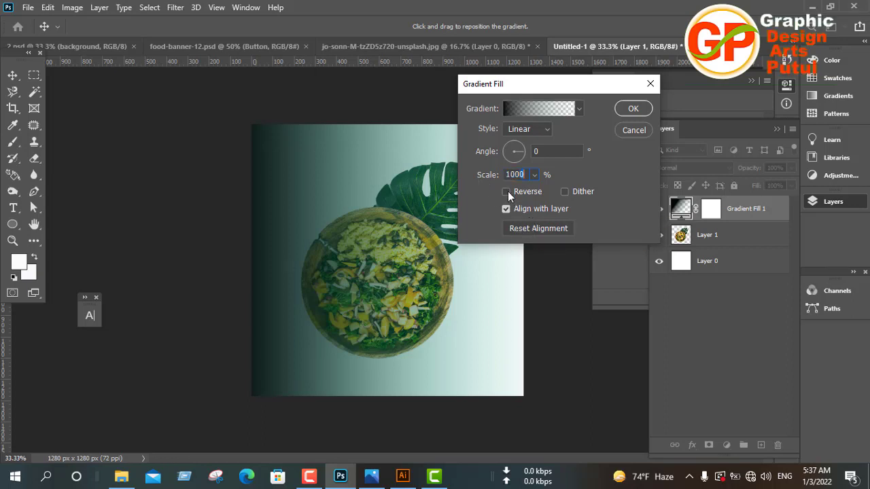
{"action": "left_click", "coordinate": [508, 192]}
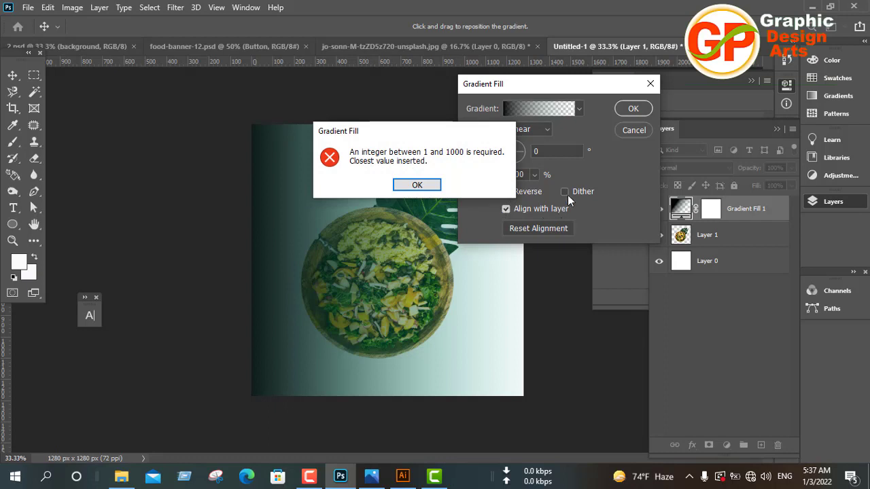
{"action": "left_click", "coordinate": [417, 185]}
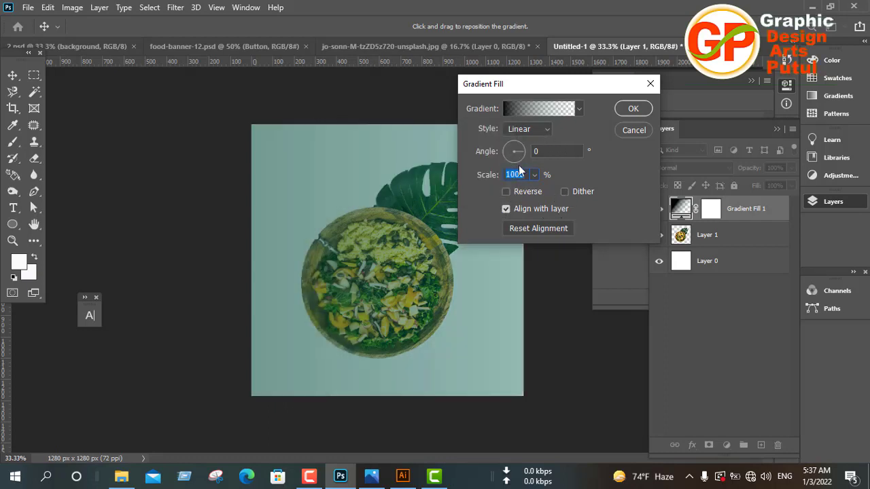
{"action": "type", "text": "120"}
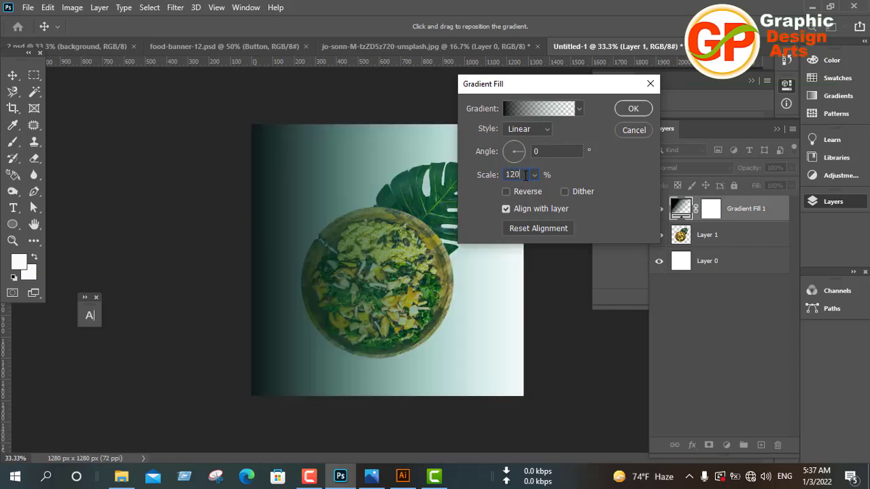
Change the gradient fill's style to Radial and reverse its direction
{"action": "left_click", "coordinate": [529, 134]}
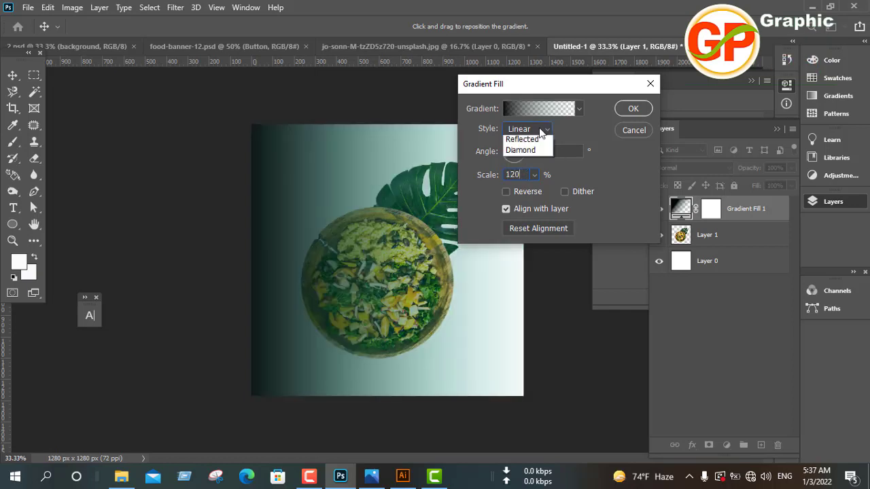
{"action": "left_click", "coordinate": [531, 151]}
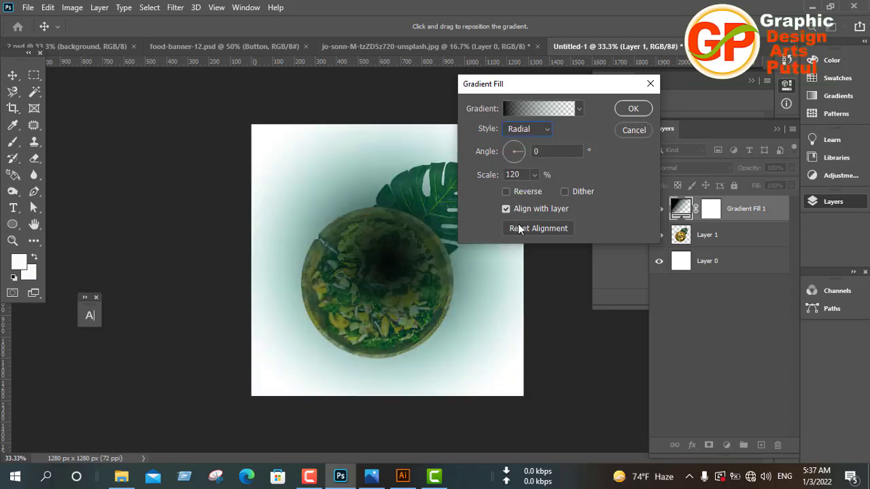
{"action": "left_click", "coordinate": [507, 195]}
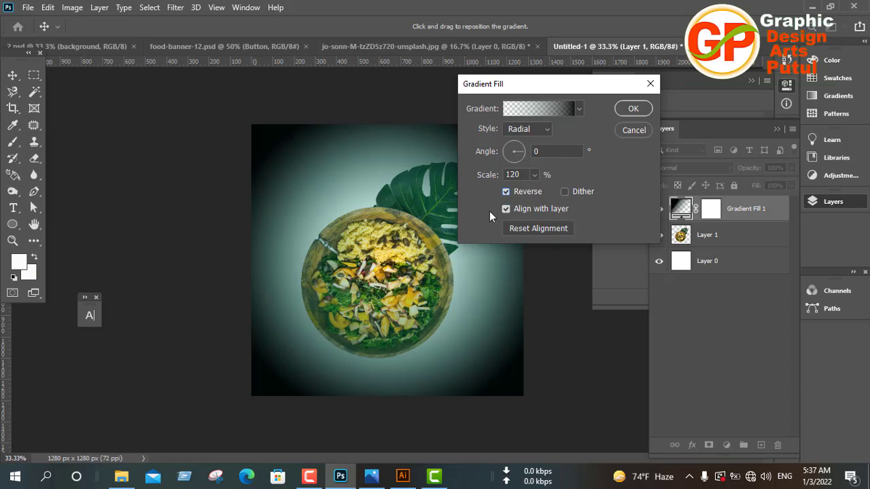
Reopen the gradient for editing and change its starting color stop to the dark green #031714
{"action": "left_click", "coordinate": [536, 110]}
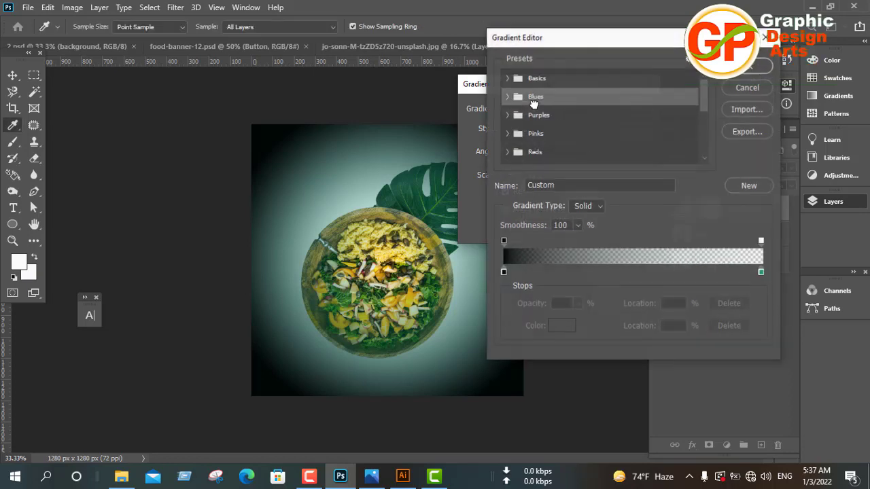
{"action": "left_click", "coordinate": [503, 272]}
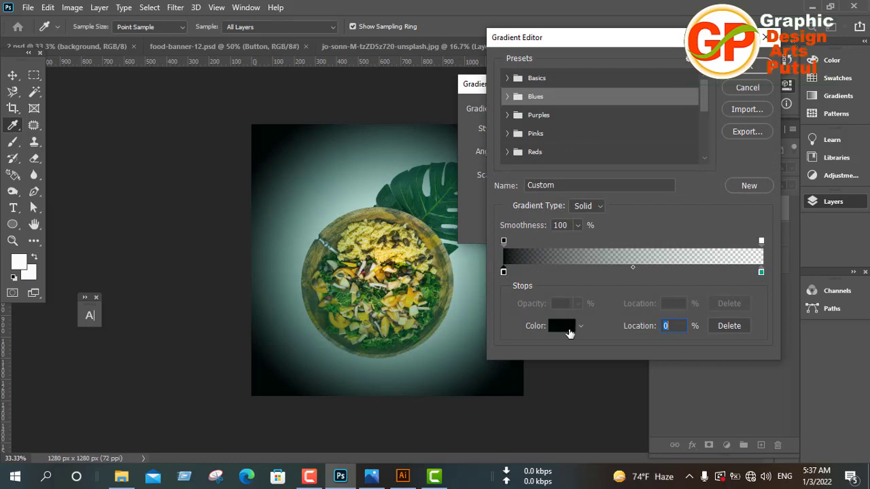
{"action": "left_click", "coordinate": [568, 329]}
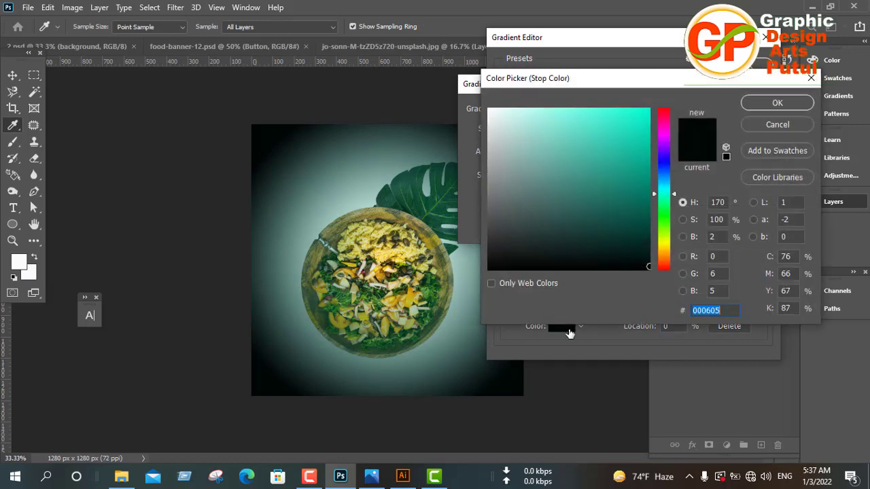
{"action": "left_click", "coordinate": [733, 310]}
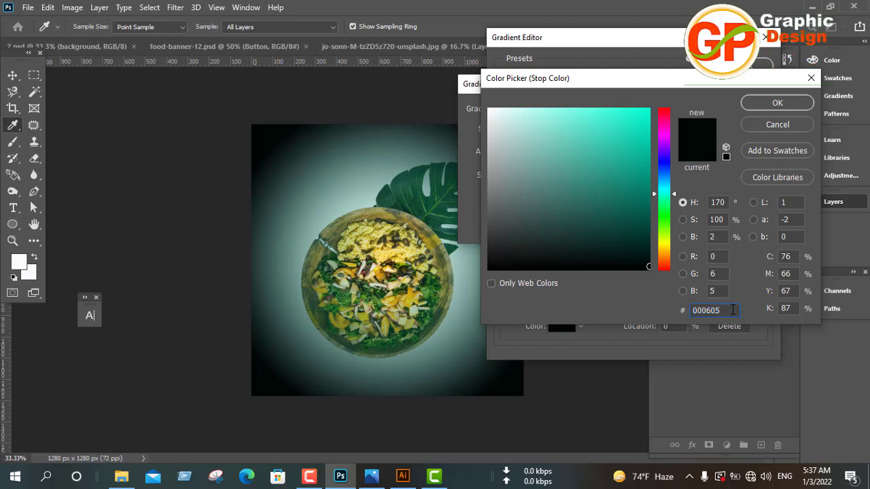
{"action": "left_click", "coordinate": [645, 249]}
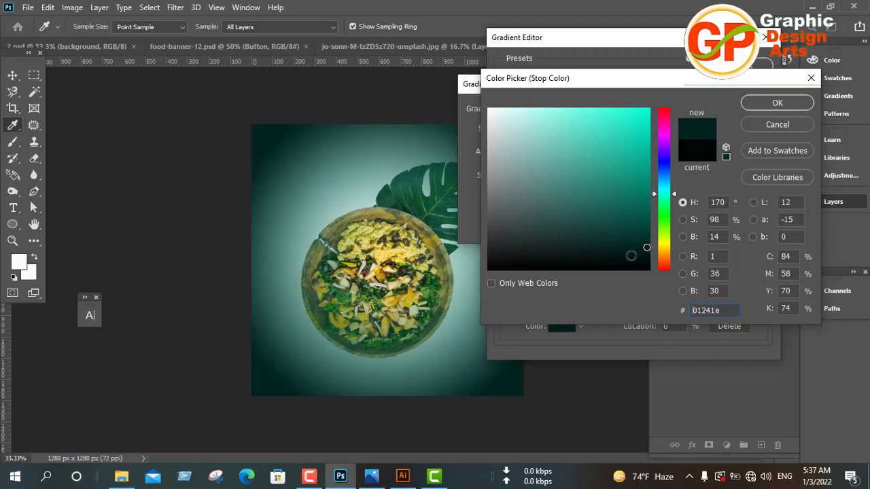
{"action": "left_click", "coordinate": [630, 255]}
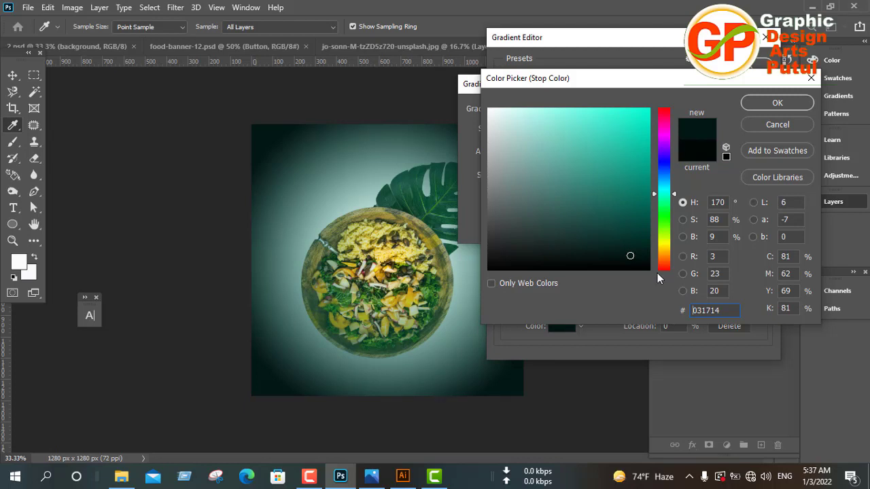
{"action": "left_click", "coordinate": [765, 106]}
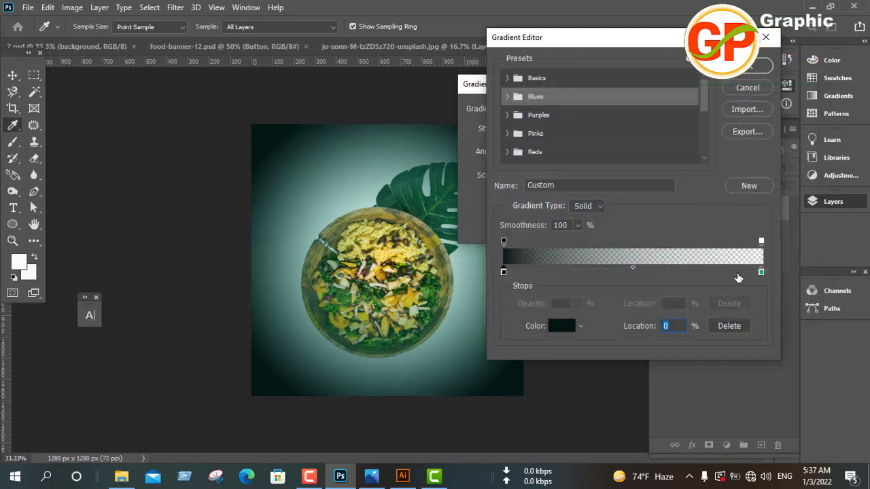
{"action": "left_click", "coordinate": [761, 273]}
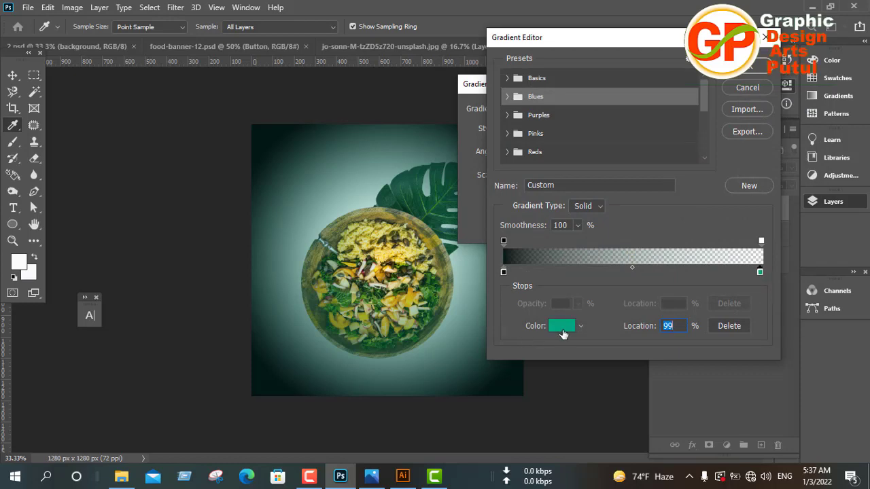
{"action": "left_click", "coordinate": [567, 329]}
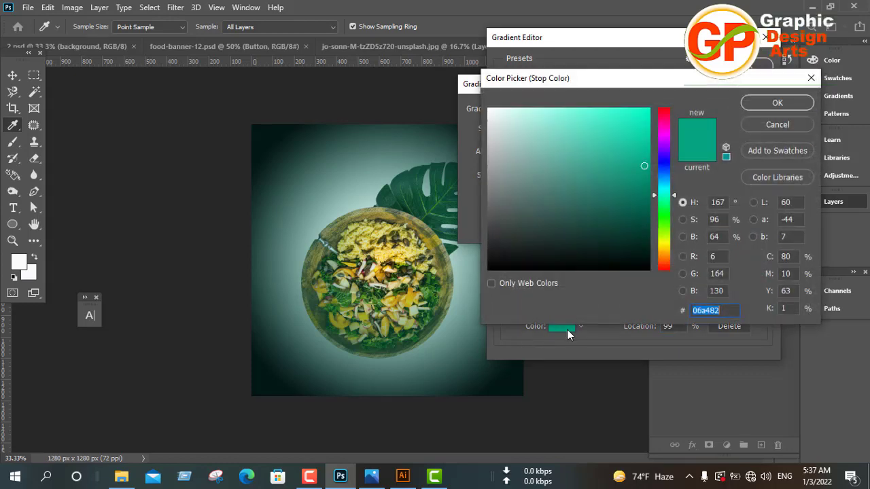
{"action": "left_click", "coordinate": [632, 203]}
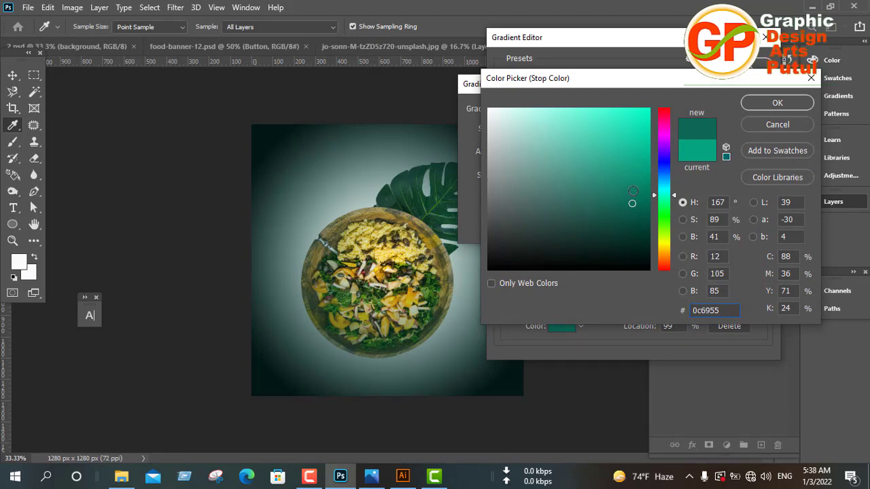
{"action": "left_click", "coordinate": [778, 125]}
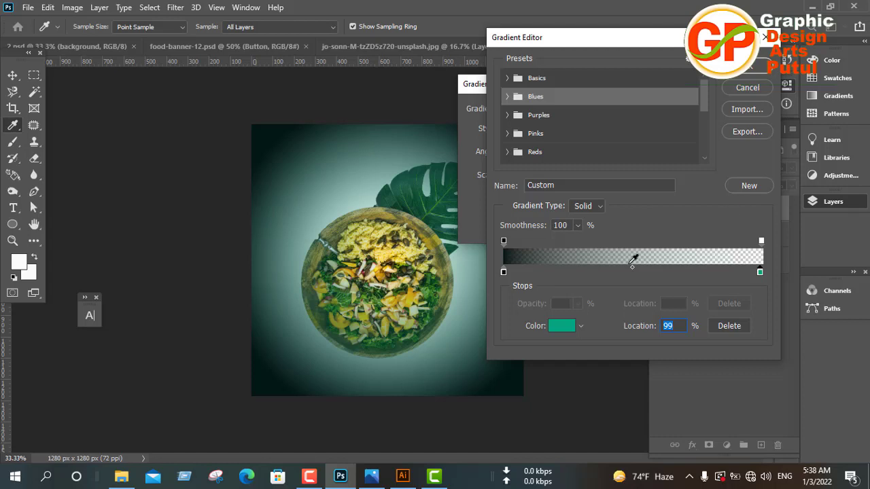
Set the opacity of the gradient's end opacity stop at location 100% to 100%
{"action": "left_click", "coordinate": [761, 242]}
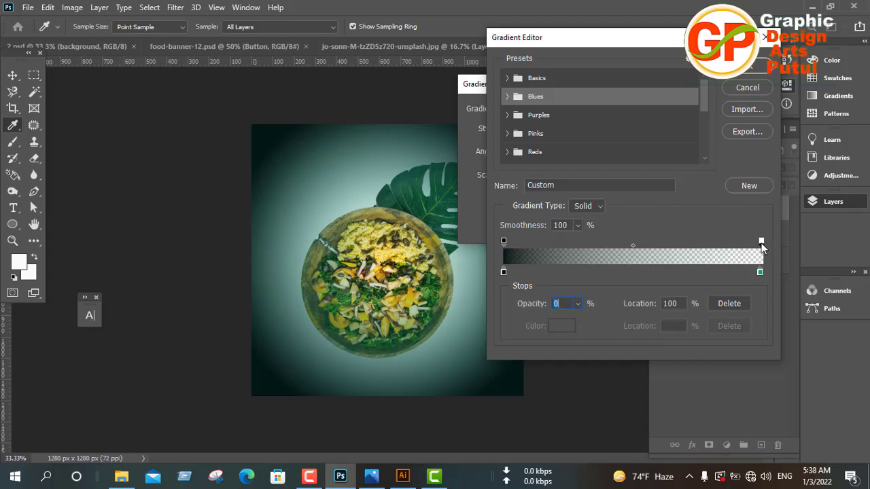
{"action": "type", "text": "100"}
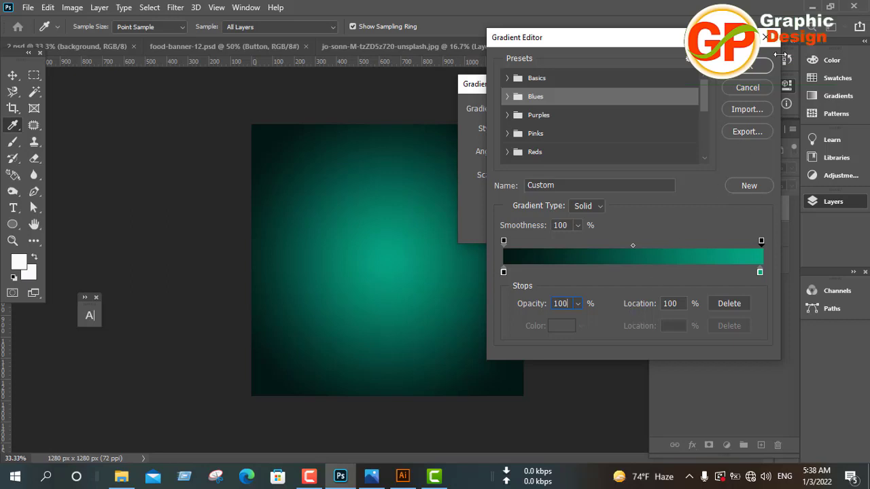
Apply the edited gradient fill and move the salad bowl layer above it in the layer stack
{"action": "left_click", "coordinate": [748, 66]}
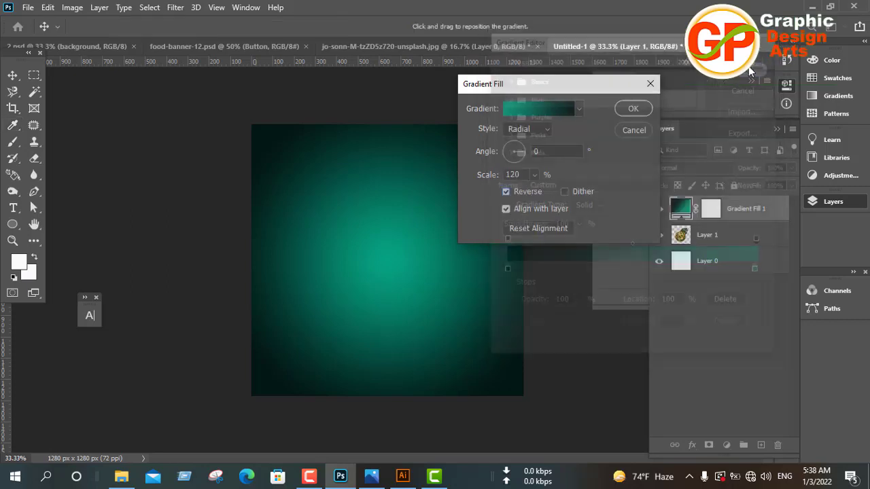
{"action": "left_click", "coordinate": [633, 110]}
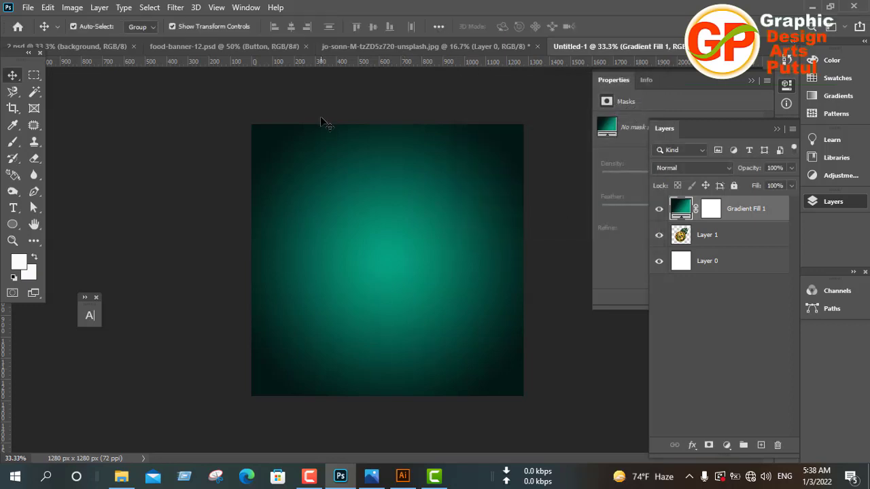
{"action": "left_click_drag", "start_coordinate": [716, 243], "coordinate": [713, 207]}
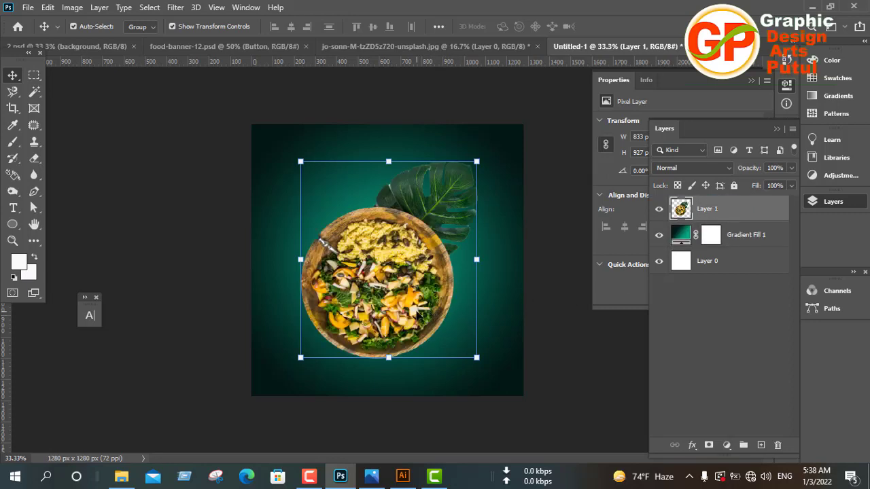
Move the salad bowl image to the right and nudge it back left so it sits slightly right of the canvas center
{"action": "left_click_drag", "start_coordinate": [417, 314], "coordinate": [436, 311]}
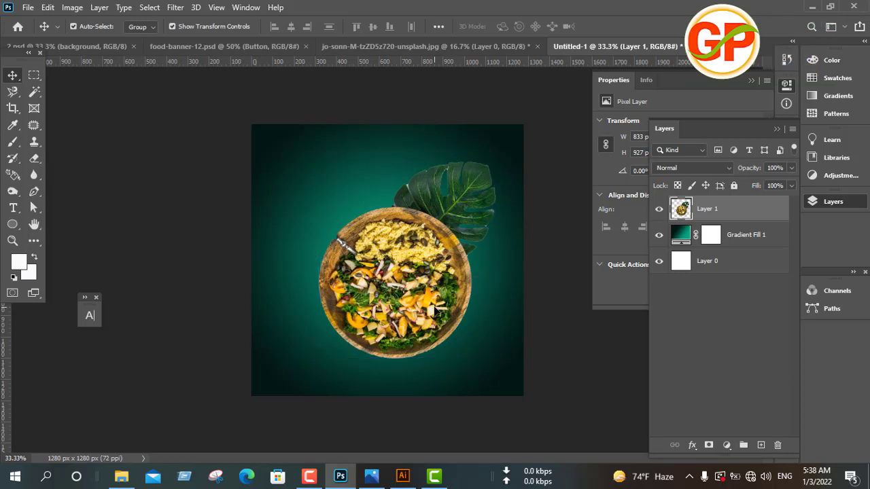
{"action": "key", "text": "Left"}
{"action": "key", "text": "Left"}
{"action": "key", "text": "Left"}
{"action": "key", "text": "Left"}
{"action": "key", "text": "Left"}
{"action": "key", "text": "Left"}
{"action": "key", "text": "Left"}
{"action": "key", "text": "Left"}
{"action": "key", "text": "Left"}
{"action": "key", "text": "Left"}
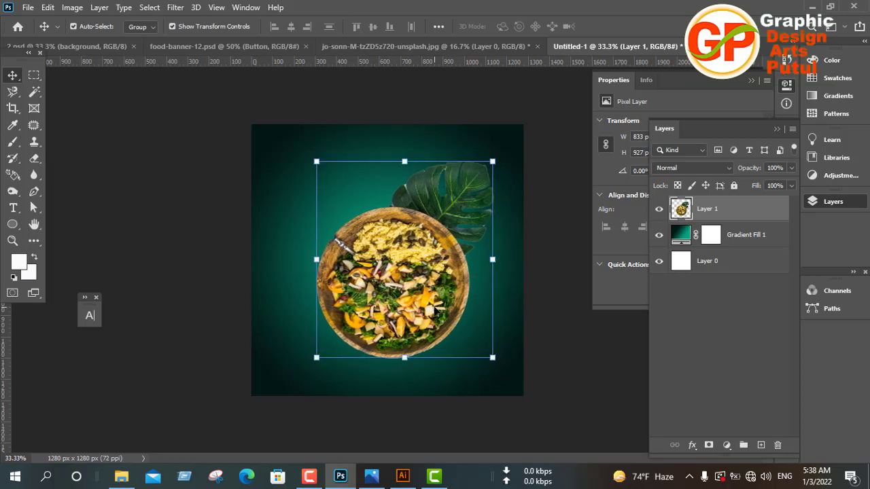
{"action": "key", "text": "Left"}
{"action": "key", "text": "Left"}
{"action": "key", "text": "Left"}
{"action": "key", "text": "Left"}
{"action": "key", "text": "Left"}
{"action": "key", "text": "Left"}
{"action": "key", "text": "Left"}
{"action": "key", "text": "Left"}
{"action": "key", "text": "Left"}
{"action": "key", "text": "Left"}
{"action": "key", "text": "Left"}
{"action": "key", "text": "Left"}
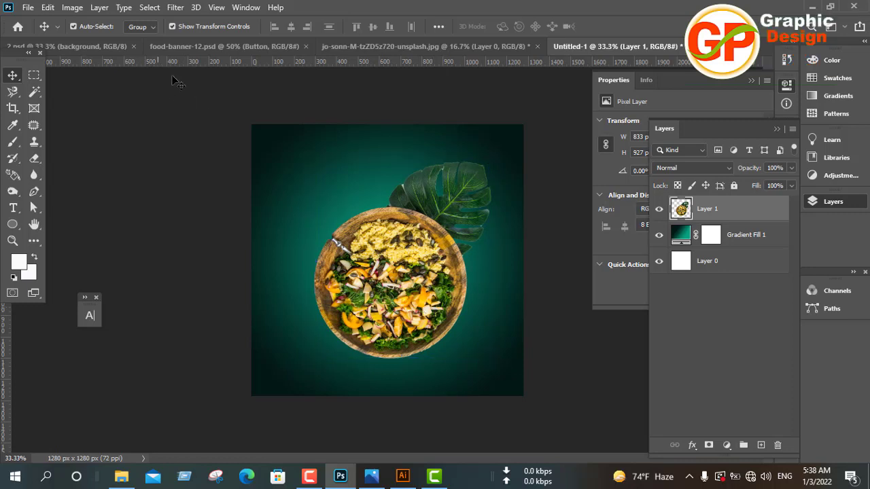
Add guides along the canvas's top and left edges, each with a second margin guide about 40 px inside
{"action": "left_click", "coordinate": [175, 80]}
{"action": "left_click_drag", "start_coordinate": [181, 63], "coordinate": [180, 123]}
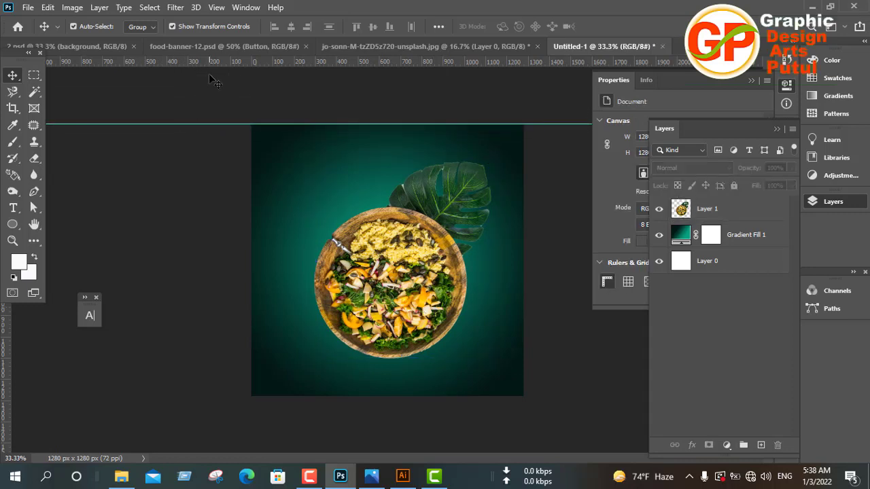
{"action": "left_click_drag", "start_coordinate": [210, 61], "coordinate": [206, 133]}
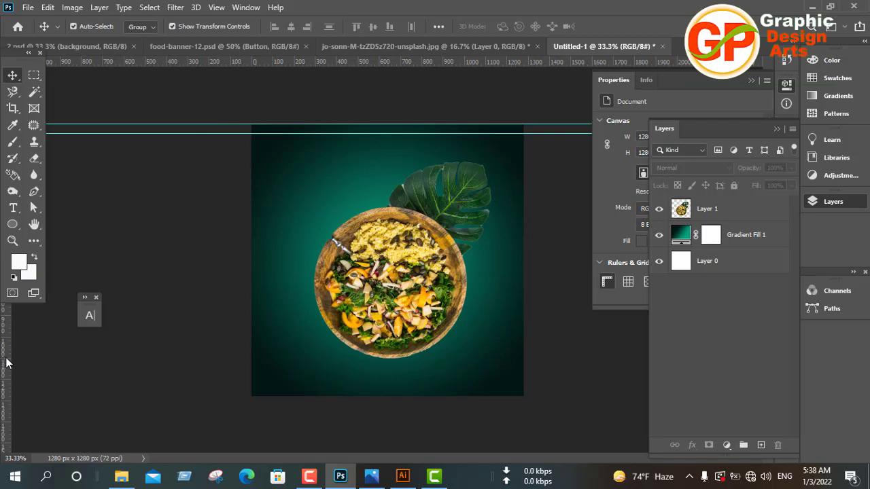
{"action": "left_click_drag", "start_coordinate": [5, 362], "coordinate": [251, 387]}
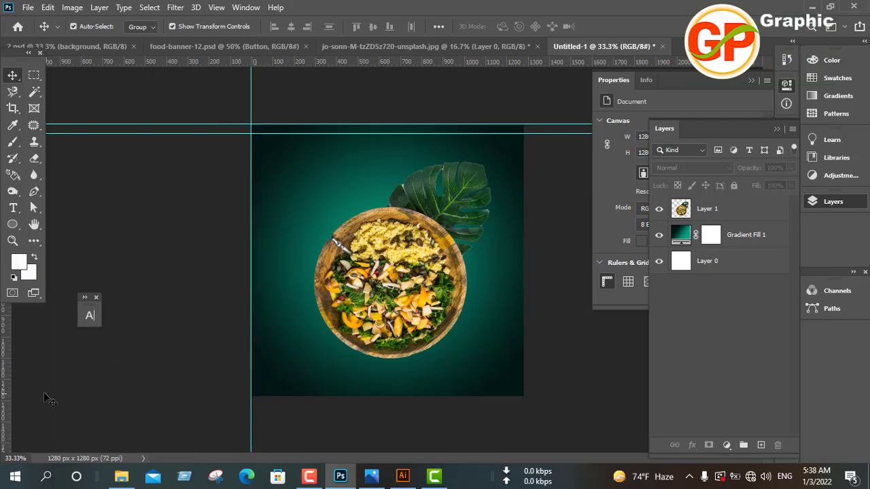
{"action": "left_click_drag", "start_coordinate": [5, 396], "coordinate": [259, 404]}
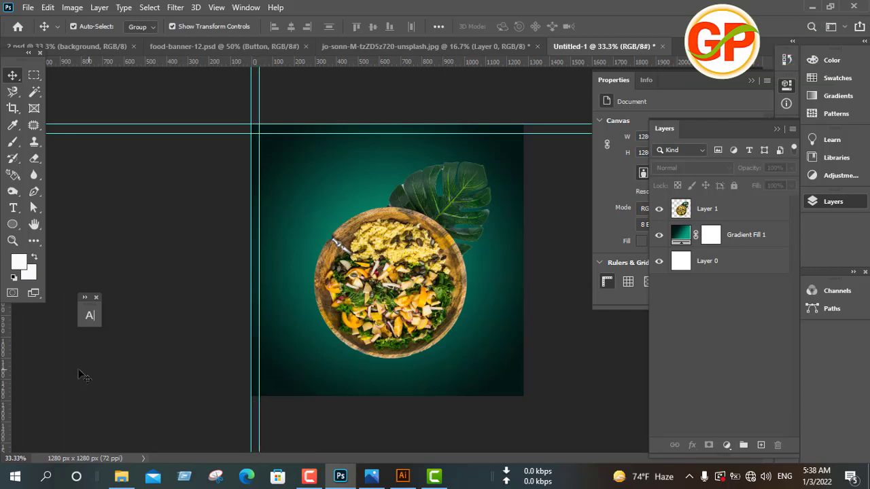
Add guides along the canvas's right and bottom edges, each with a second margin guide about 40 px inside
{"action": "left_click_drag", "start_coordinate": [50, 393], "coordinate": [526, 415]}
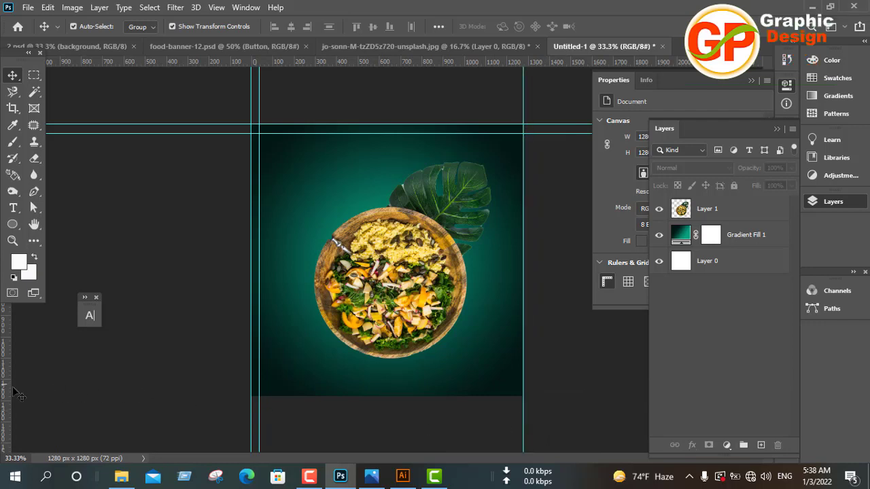
{"action": "left_click_drag", "start_coordinate": [18, 396], "coordinate": [515, 411]}
{"action": "left_click_drag", "start_coordinate": [331, 63], "coordinate": [354, 234]}
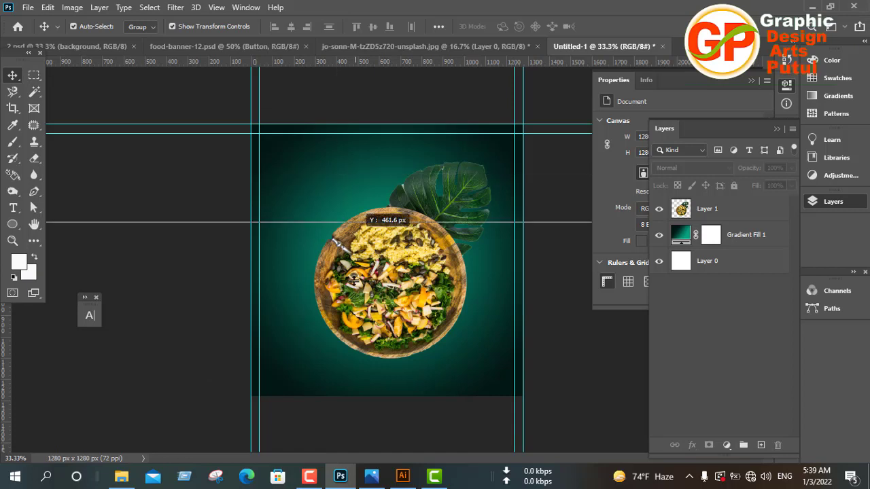
{"action": "left_click_drag", "start_coordinate": [355, 280], "coordinate": [353, 397]}
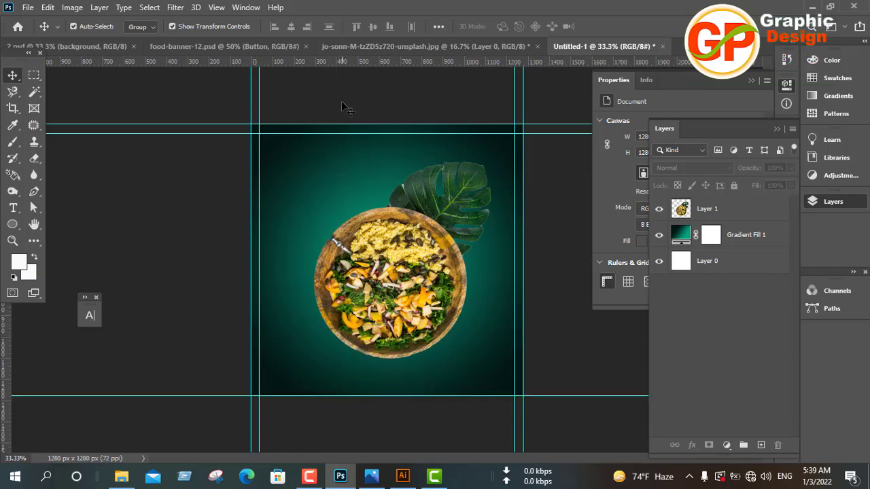
{"action": "left_click_drag", "start_coordinate": [343, 65], "coordinate": [346, 386]}
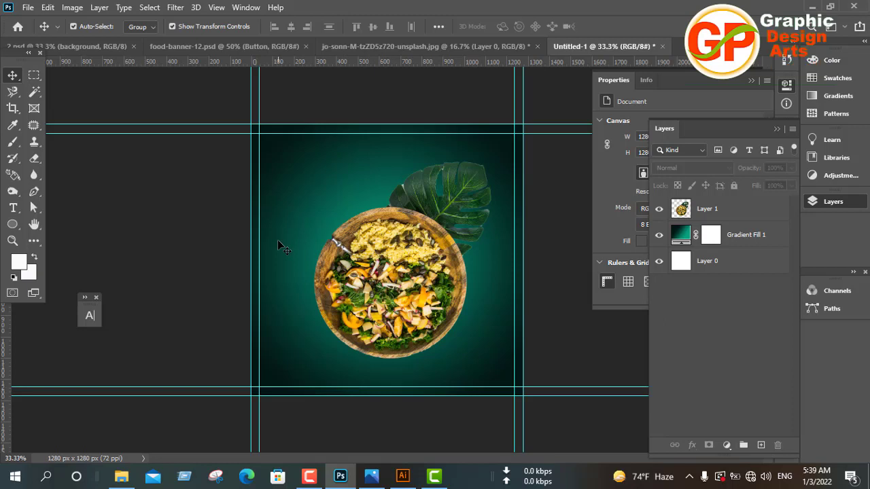
Examine the Super, Delicious, Limited Offer and Burger text layers inside the Text group of food-banner-12.psd
{"action": "left_click", "coordinate": [205, 47]}
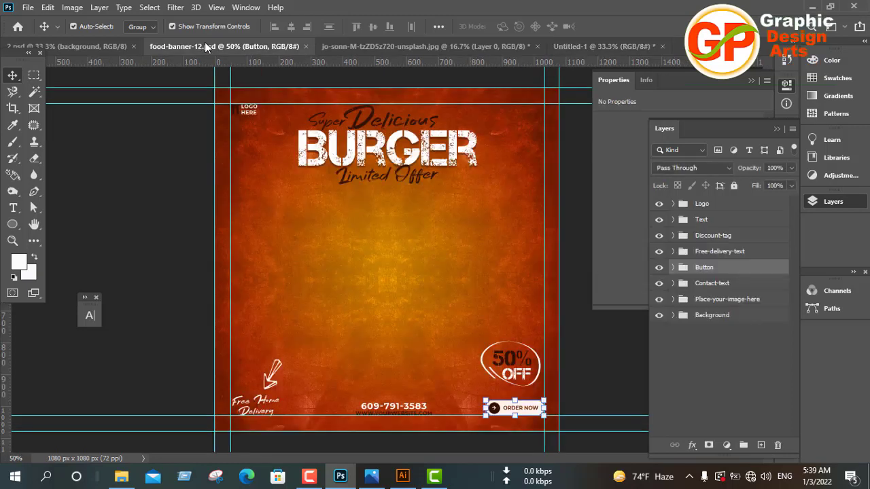
{"action": "left_click", "coordinate": [400, 161]}
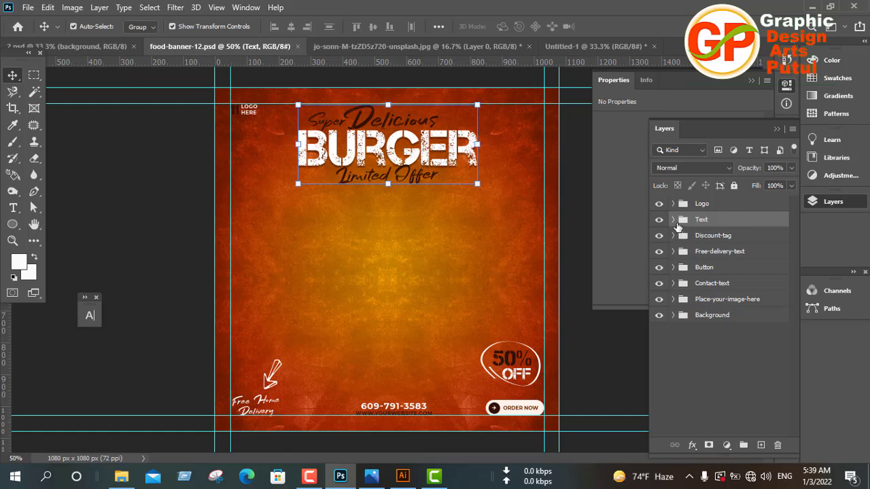
{"action": "left_click", "coordinate": [673, 219]}
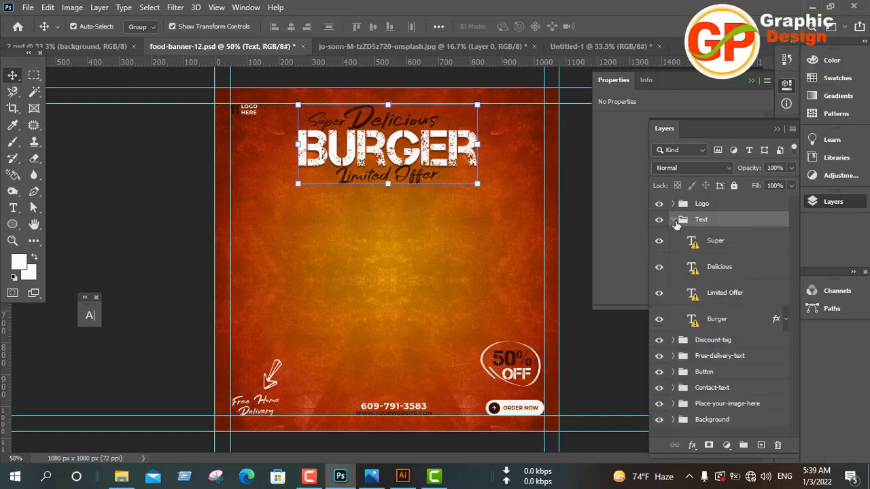
{"action": "left_click", "coordinate": [721, 244]}
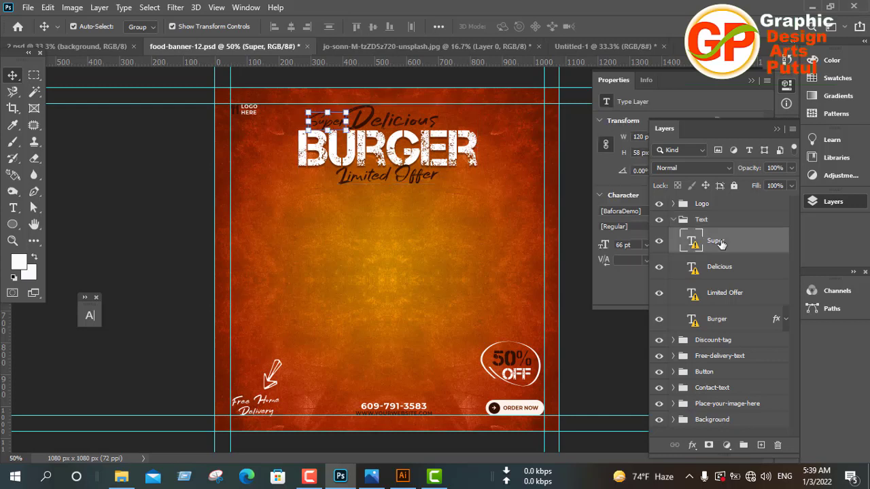
{"action": "left_click", "coordinate": [726, 271]}
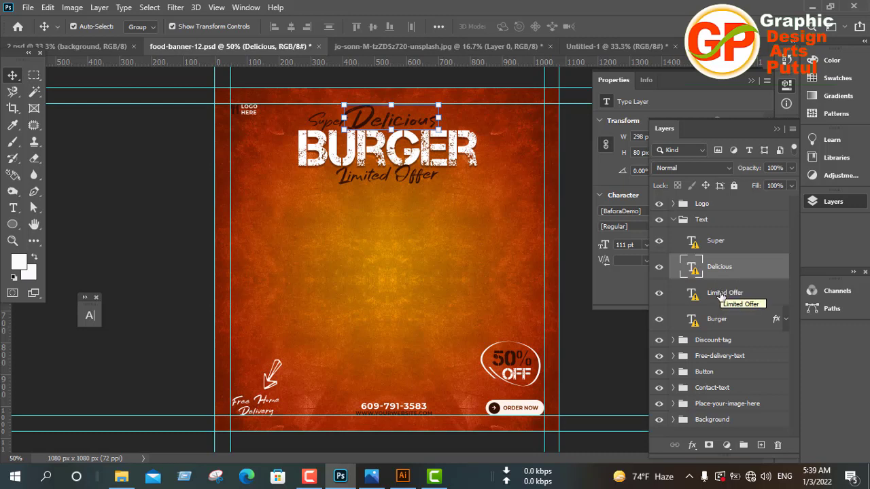
{"action": "left_click", "coordinate": [722, 294]}
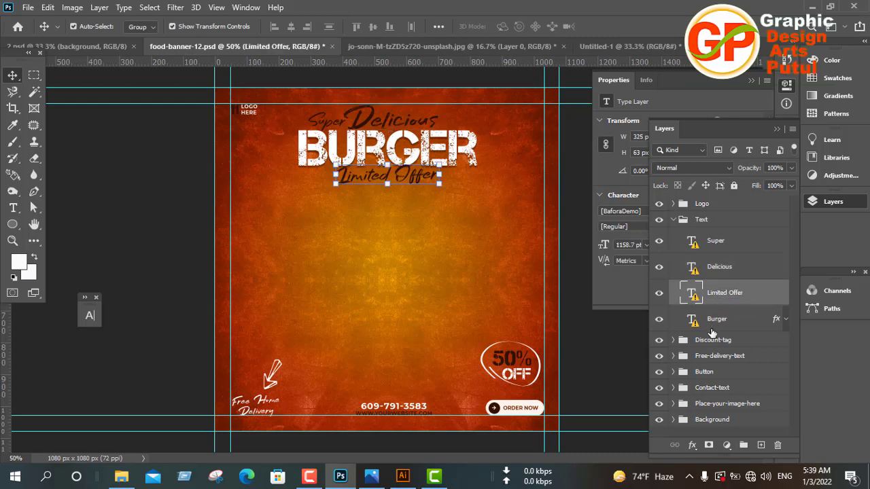
{"action": "left_click", "coordinate": [711, 329]}
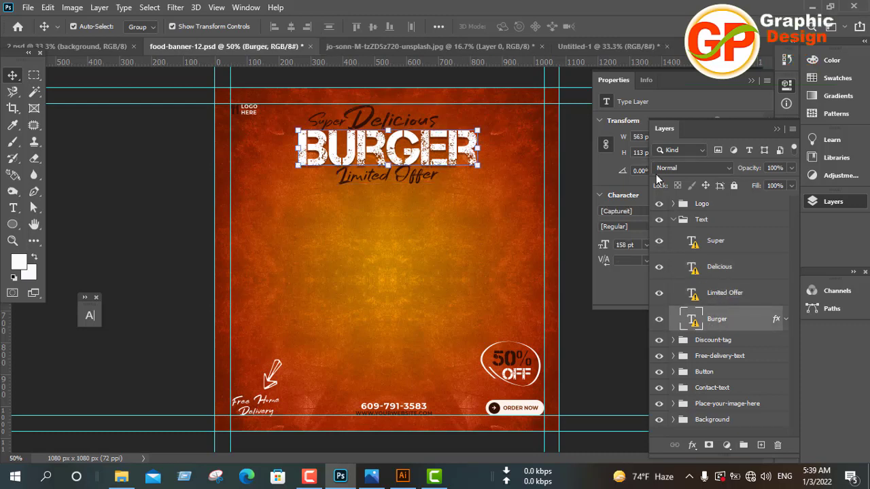
Copy the whole Text group from food-banner-12.psd into Untitled-1 and place it above the salad bowl, left of the leaf
{"action": "left_click", "coordinate": [679, 227]}
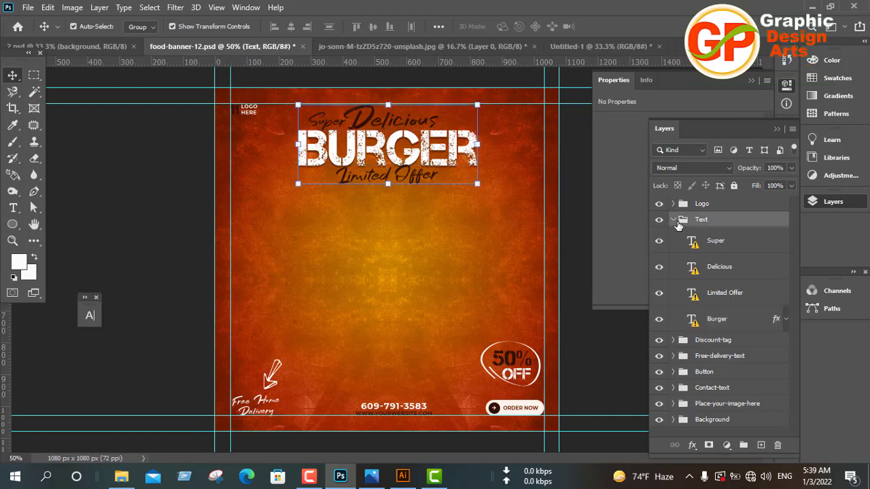
{"action": "left_click", "coordinate": [673, 220]}
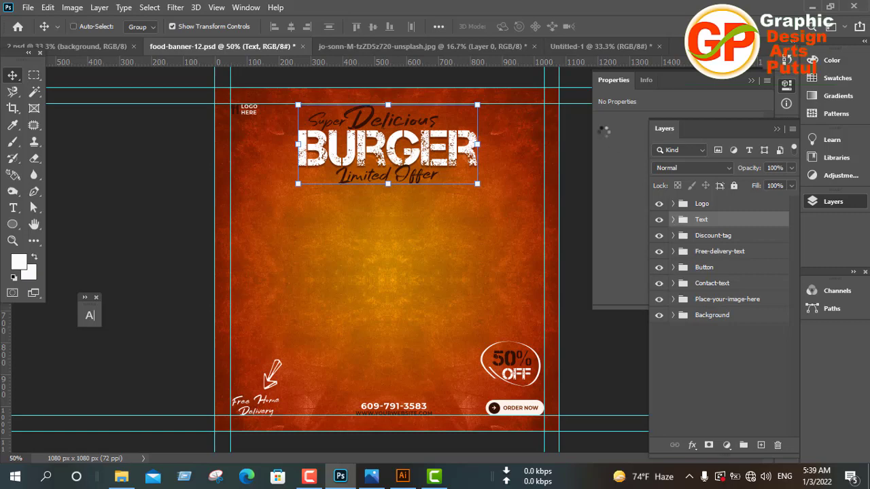
{"action": "left_click", "coordinate": [578, 49]}
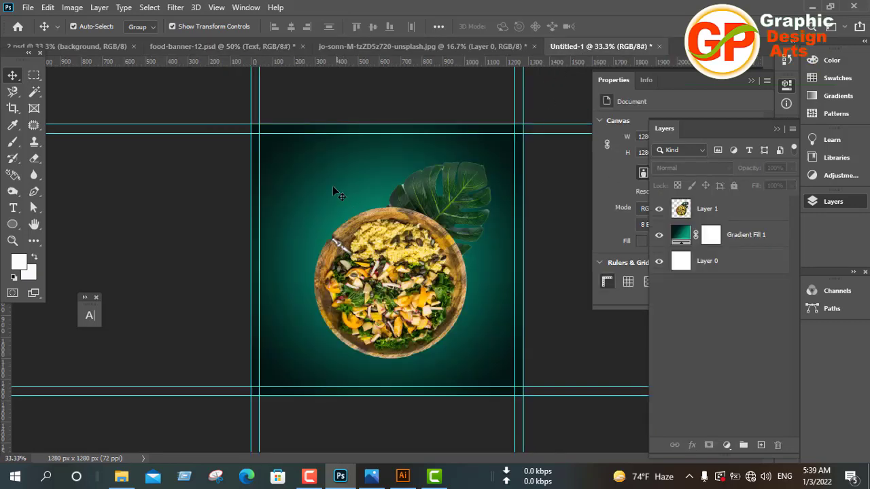
{"action": "left_click_drag", "start_coordinate": [324, 188], "coordinate": [324, 187]}
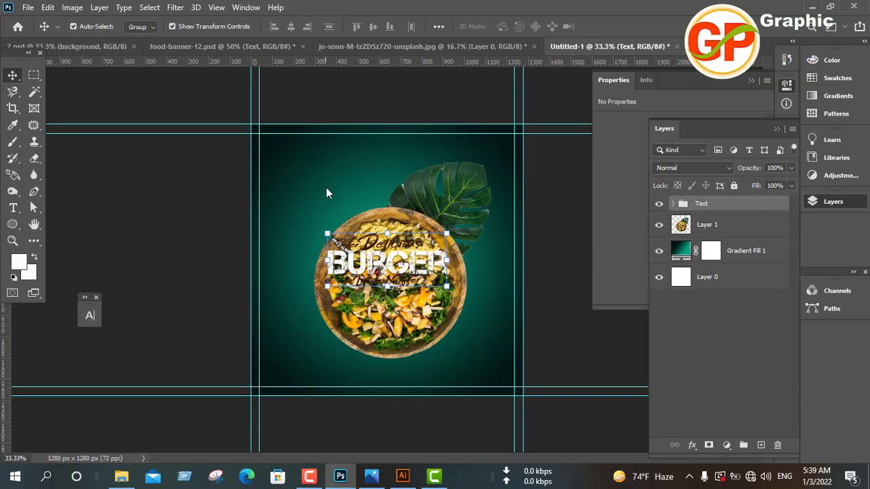
{"action": "left_click_drag", "start_coordinate": [375, 265], "coordinate": [343, 176]}
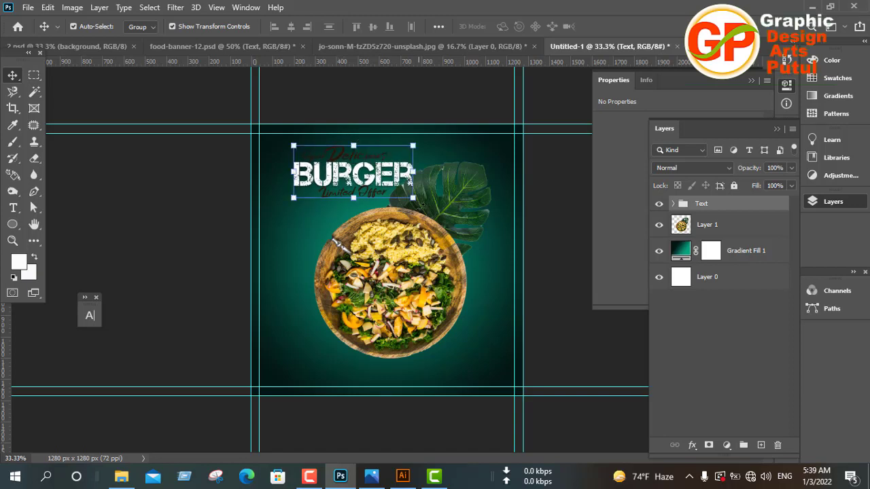
Rotate the Text group by about -26.6° using its existing pixel data, and shift it slightly down and left beside the leaf
{"action": "key", "text": "ctrl+t"}
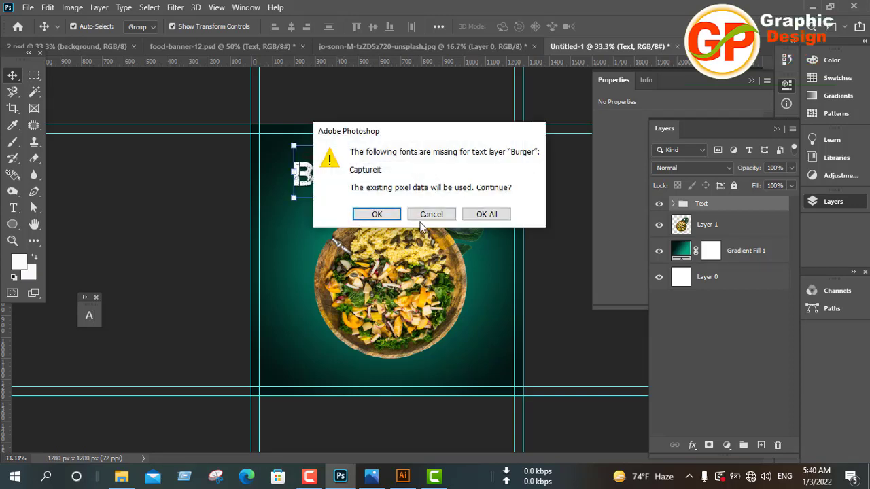
{"action": "left_click", "coordinate": [375, 216]}
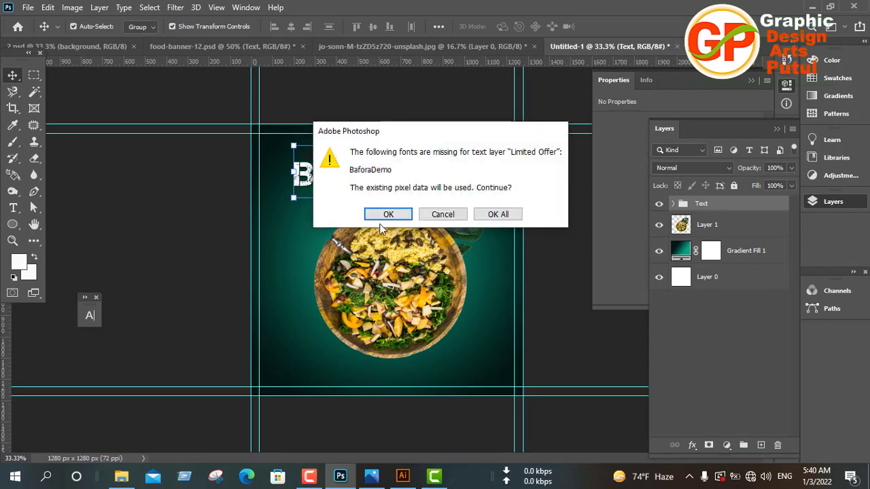
{"action": "left_click", "coordinate": [389, 216]}
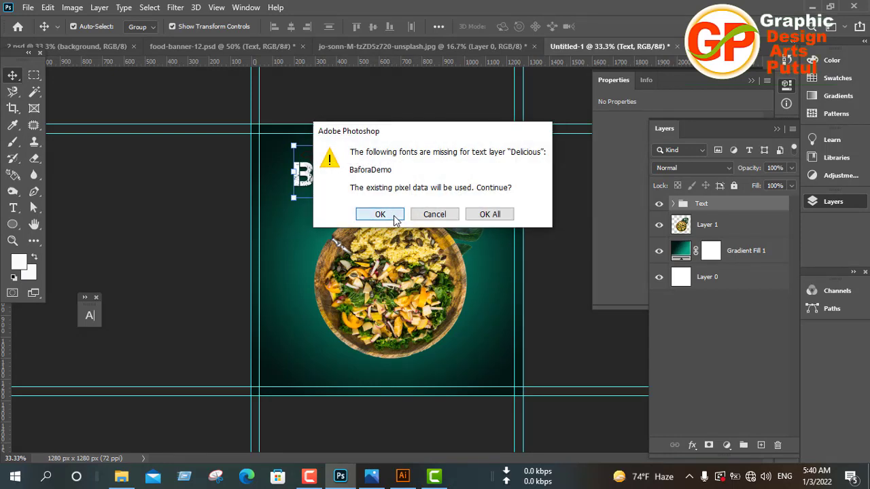
{"action": "left_click", "coordinate": [396, 220]}
{"action": "left_click", "coordinate": [499, 214]}
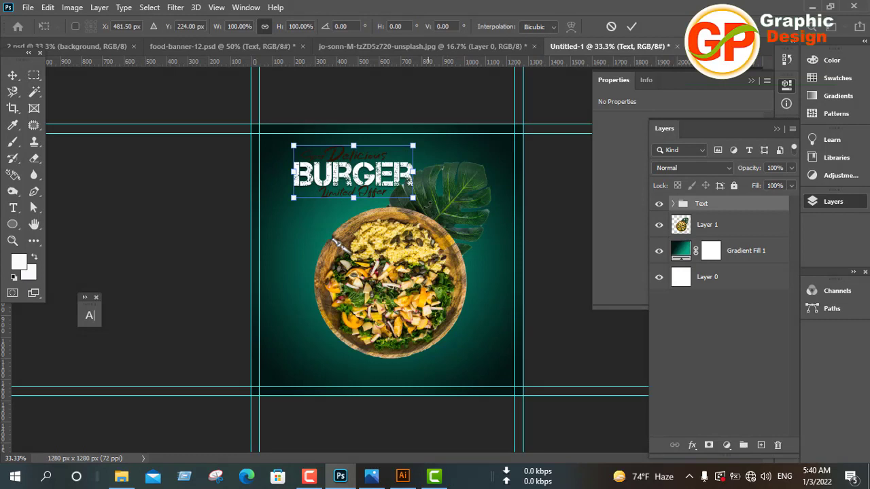
{"action": "left_click_drag", "start_coordinate": [426, 202], "coordinate": [438, 168]}
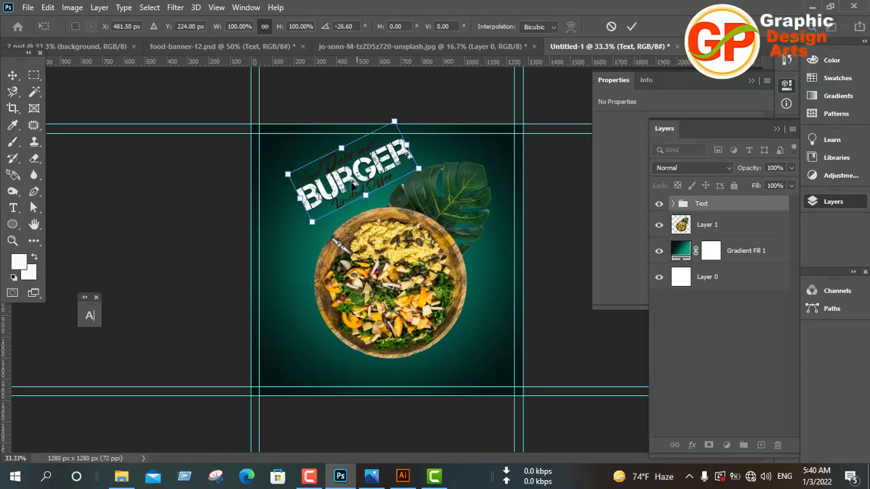
{"action": "left_click_drag", "start_coordinate": [352, 182], "coordinate": [348, 194]}
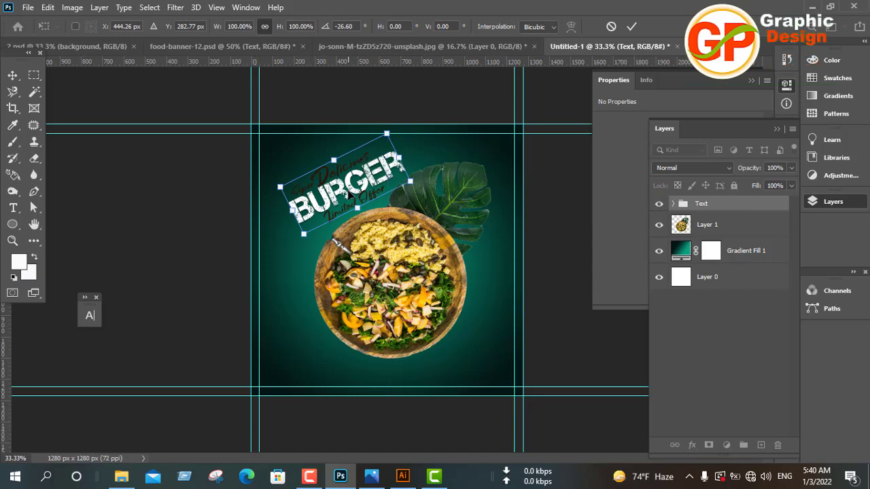
{"action": "left_click", "coordinate": [632, 26]}
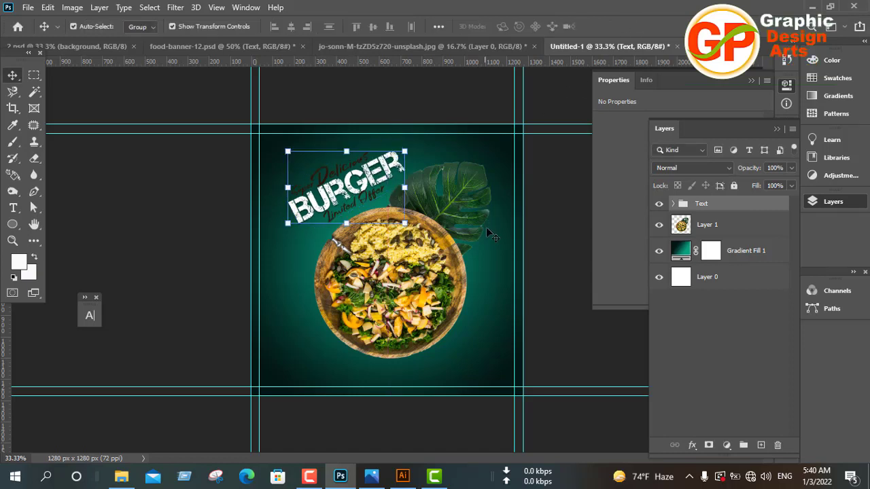
Recolor the Super text layer inside the Text group to yellow e7d511, accepting substitution of its missing font
{"action": "left_click", "coordinate": [493, 247]}
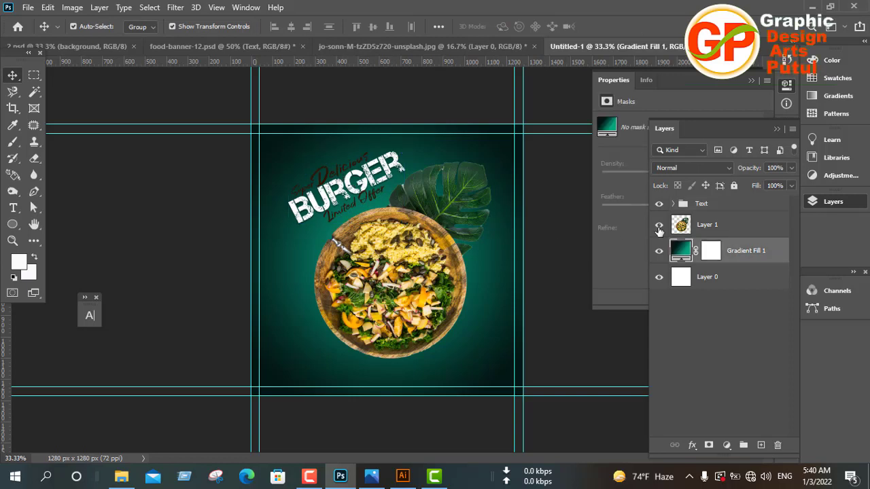
{"action": "left_click", "coordinate": [678, 206]}
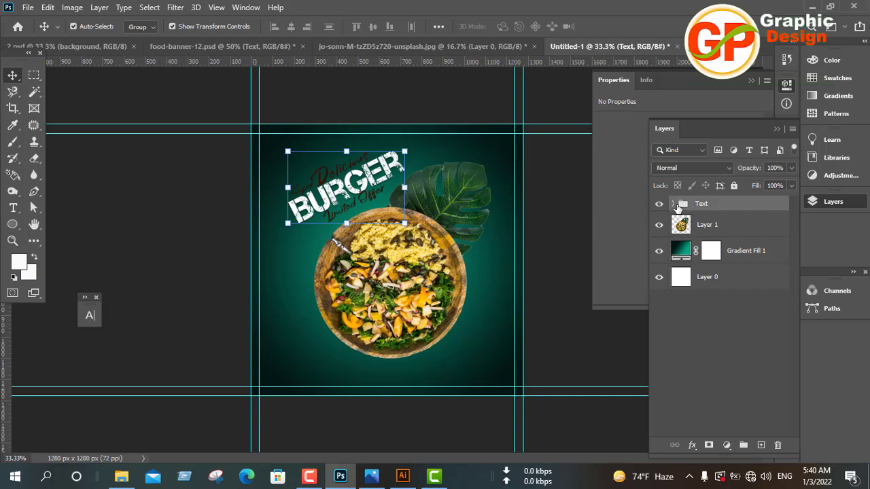
{"action": "left_click", "coordinate": [674, 205]}
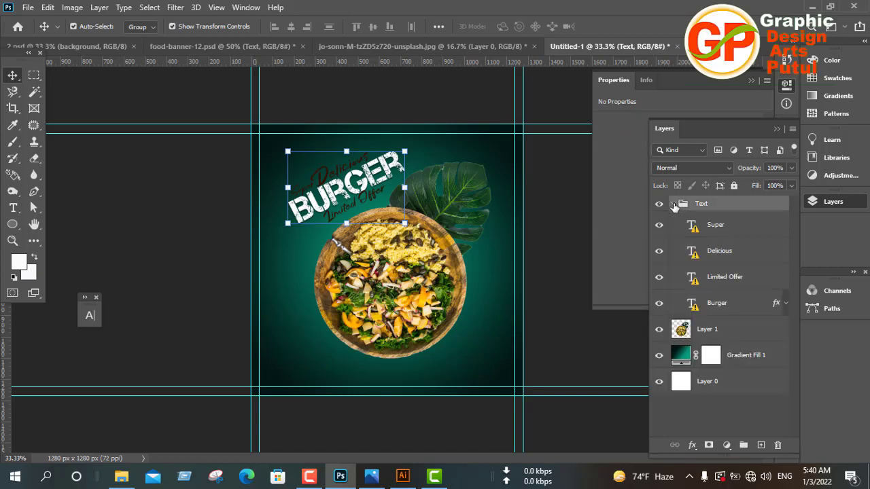
{"action": "left_click", "coordinate": [714, 231]}
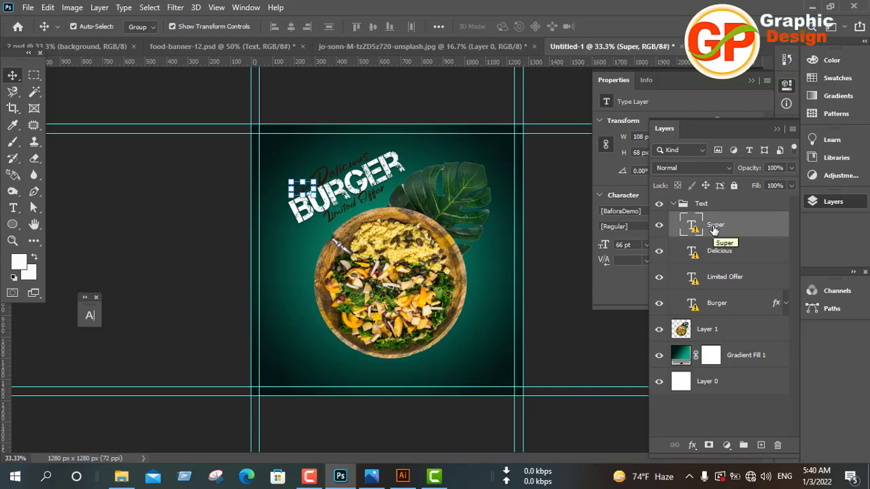
{"action": "left_click", "coordinate": [89, 315]}
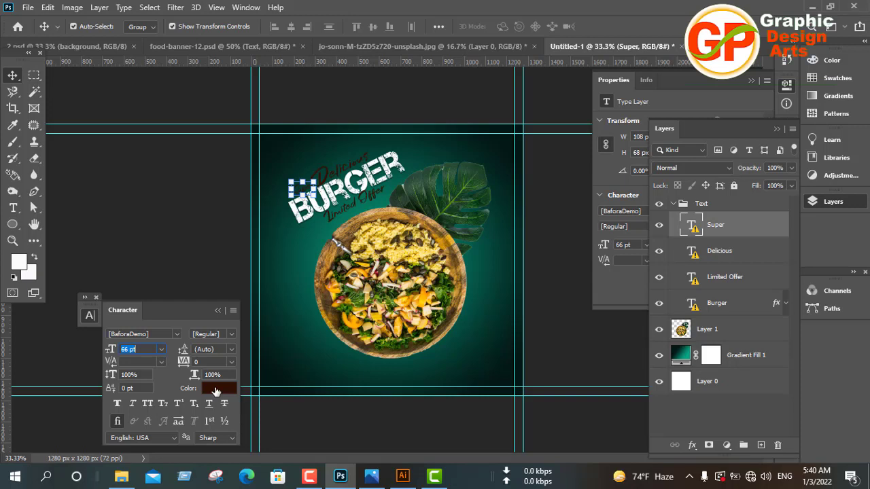
{"action": "left_click", "coordinate": [215, 391]}
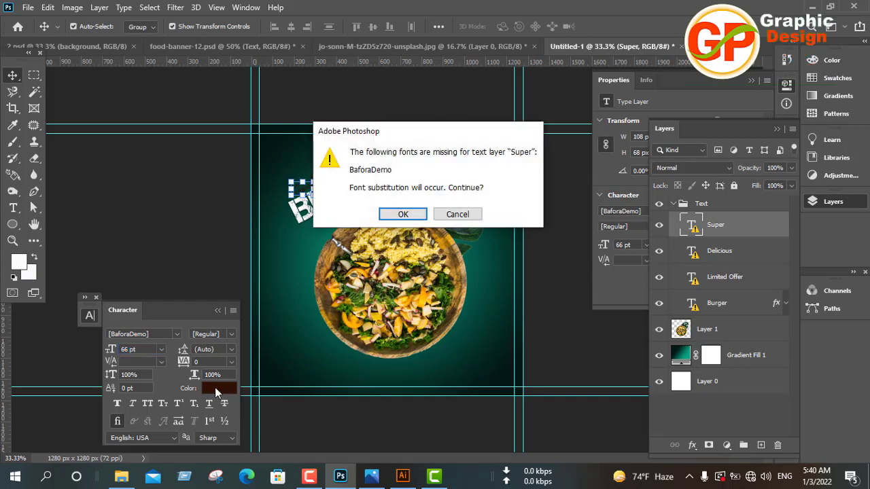
{"action": "left_click", "coordinate": [403, 214]}
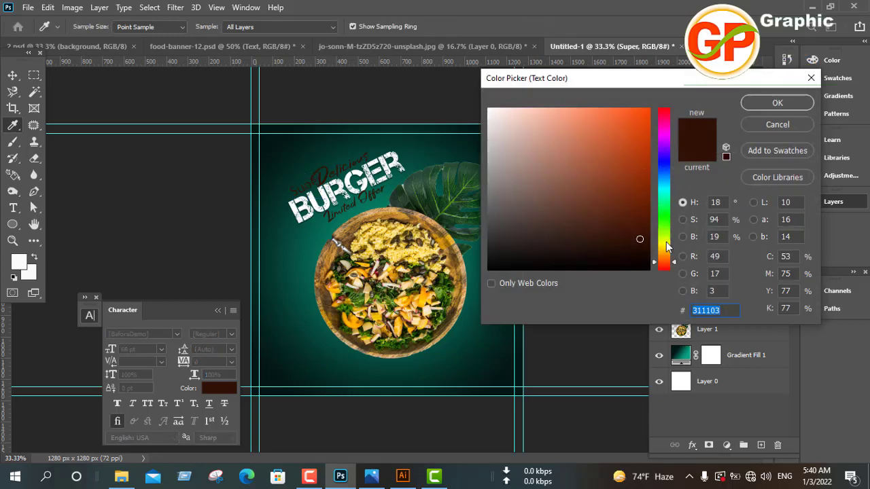
{"action": "left_click_drag", "start_coordinate": [666, 213], "coordinate": [666, 242]}
{"action": "left_click_drag", "start_coordinate": [639, 140], "coordinate": [625, 123]}
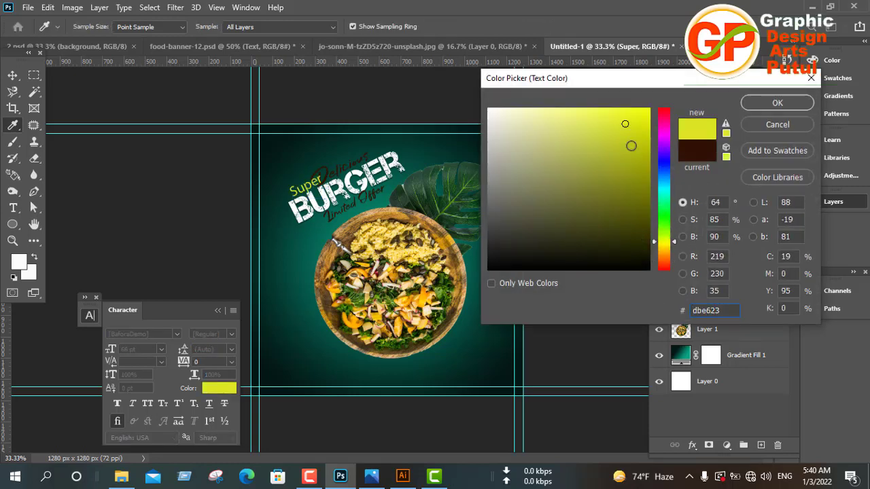
{"action": "left_click_drag", "start_coordinate": [666, 247], "coordinate": [666, 251]}
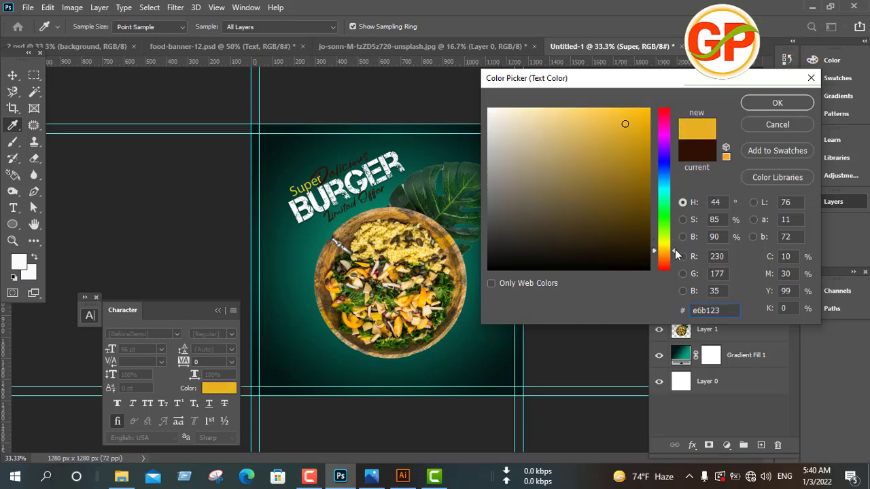
{"action": "left_click_drag", "start_coordinate": [672, 250], "coordinate": [670, 246]}
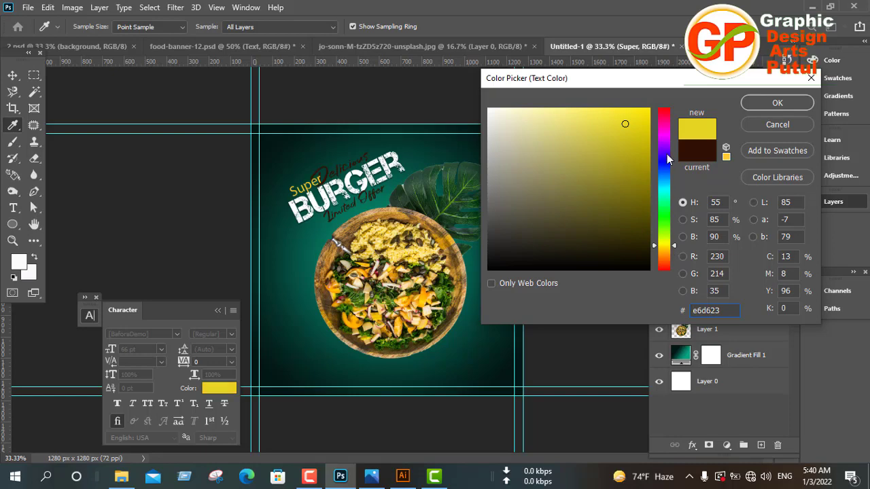
{"action": "left_click", "coordinate": [637, 123]}
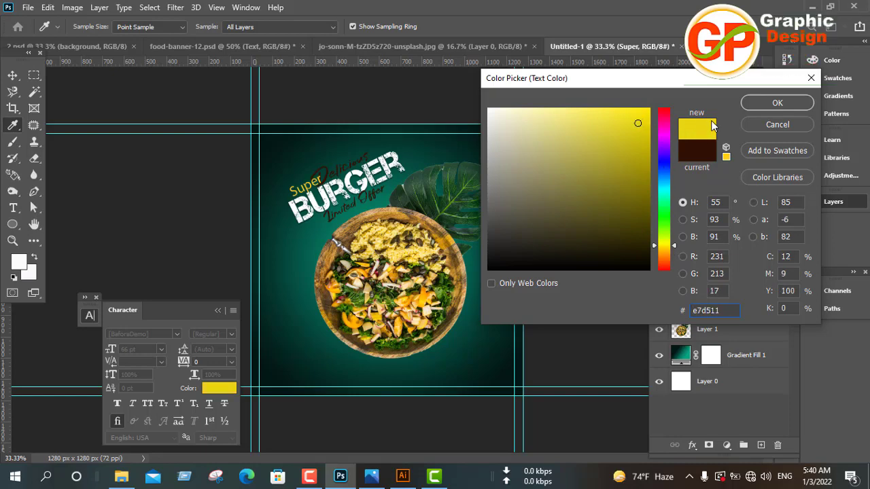
{"action": "left_click", "coordinate": [760, 103]}
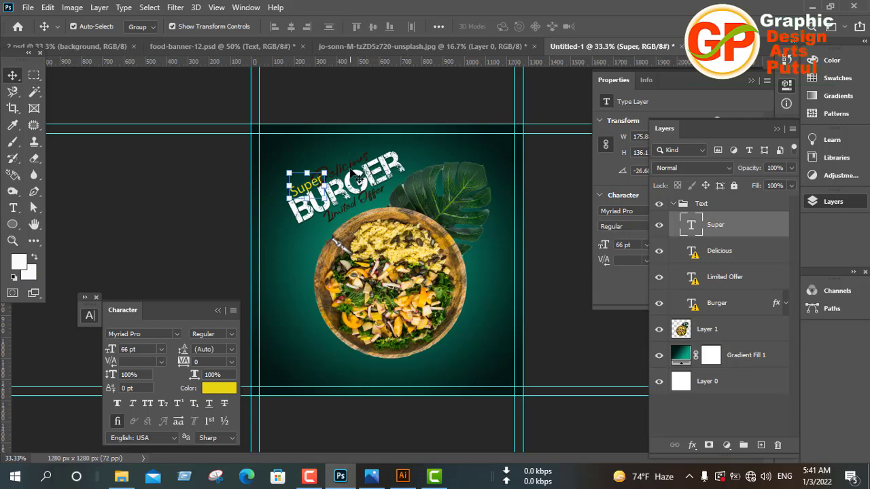
Recolor the Delicious text layer to golden yellow d8b615, accepting substitution of its missing font
{"action": "left_click", "coordinate": [358, 178]}
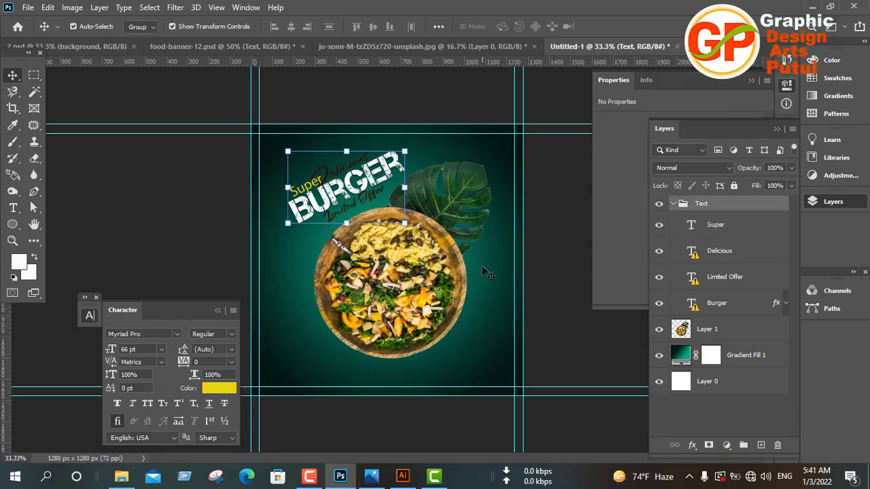
{"action": "left_click", "coordinate": [721, 253]}
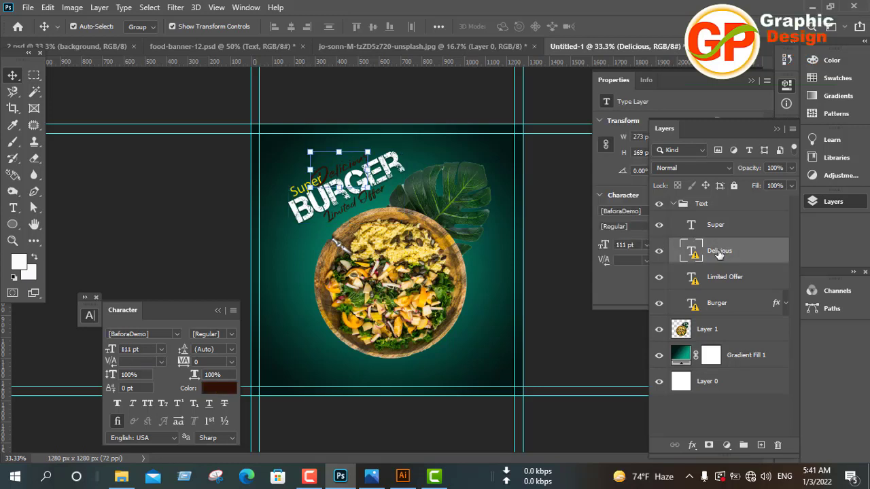
{"action": "left_click", "coordinate": [219, 392]}
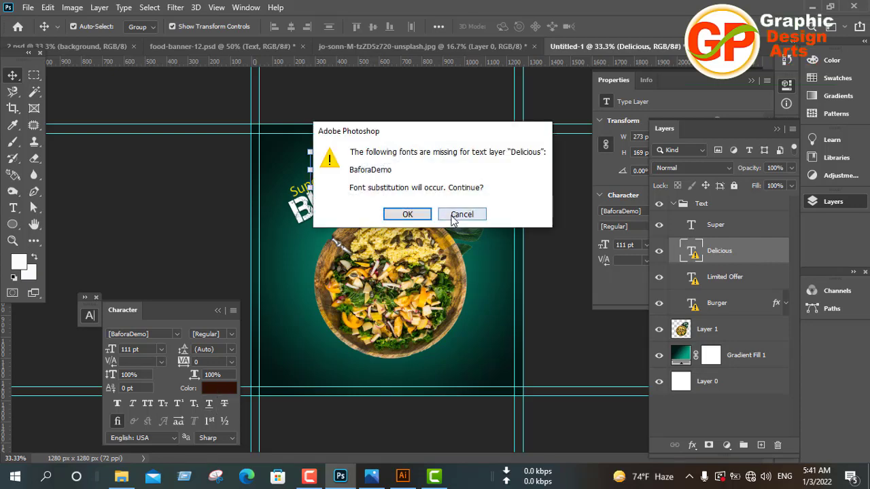
{"action": "left_click", "coordinate": [402, 214]}
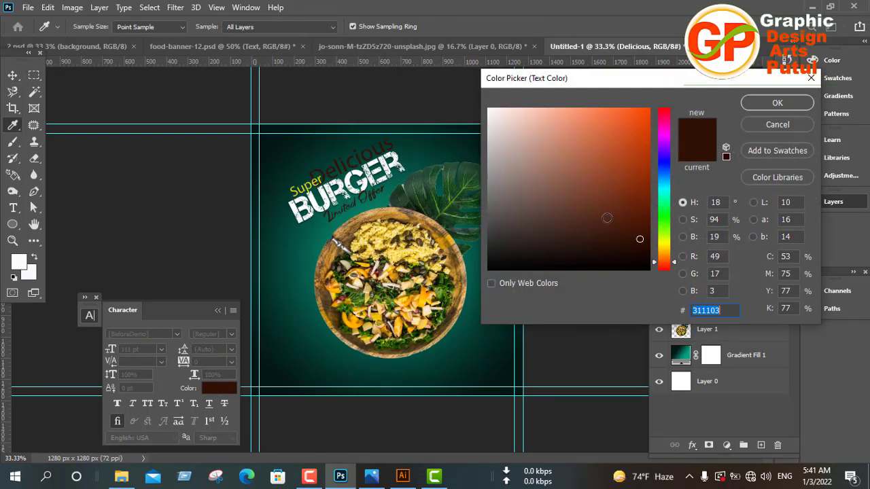
{"action": "left_click", "coordinate": [664, 248]}
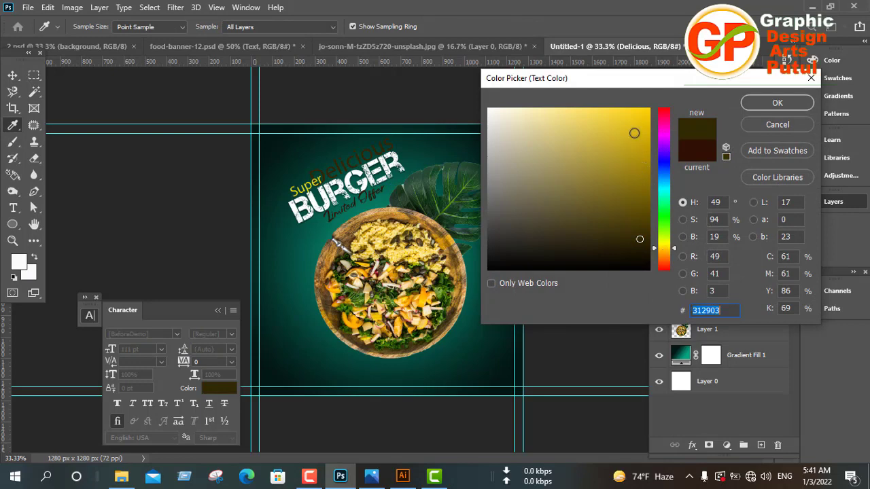
{"action": "left_click", "coordinate": [634, 132]}
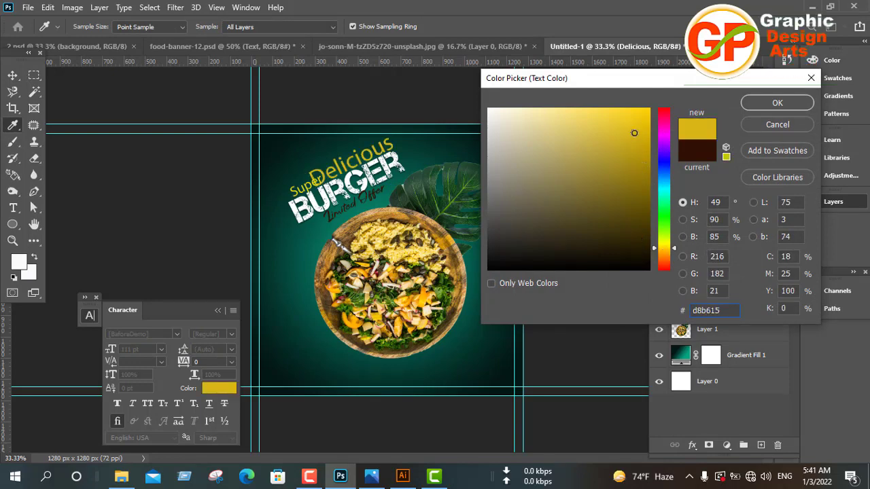
{"action": "left_click", "coordinate": [776, 101]}
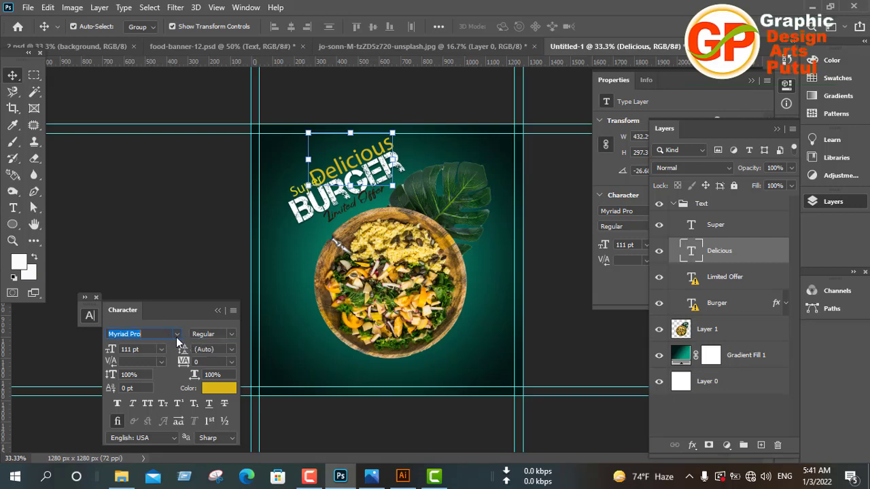
Set the Delicious text to the Matura MT Script Capitals font and reduce its size to 80 pt
{"action": "left_click", "coordinate": [176, 335]}
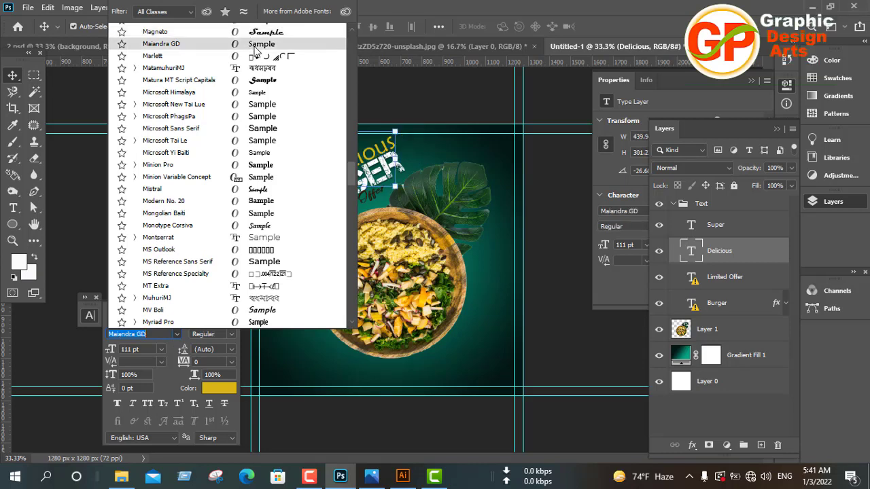
{"action": "left_click", "coordinate": [265, 80]}
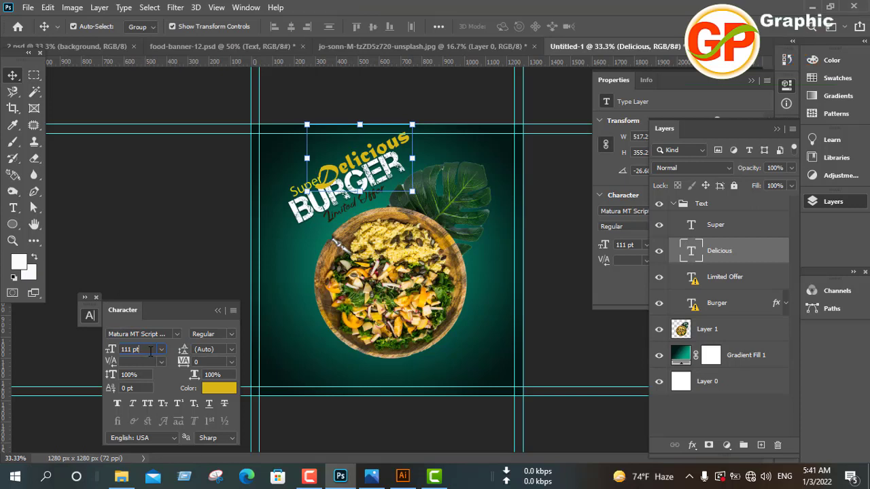
{"action": "scroll", "coordinate": [150, 350], "scroll_direction": "down", "scroll_amount": 3}
{"action": "scroll", "coordinate": [151, 350], "scroll_direction": "down", "scroll_amount": 6}
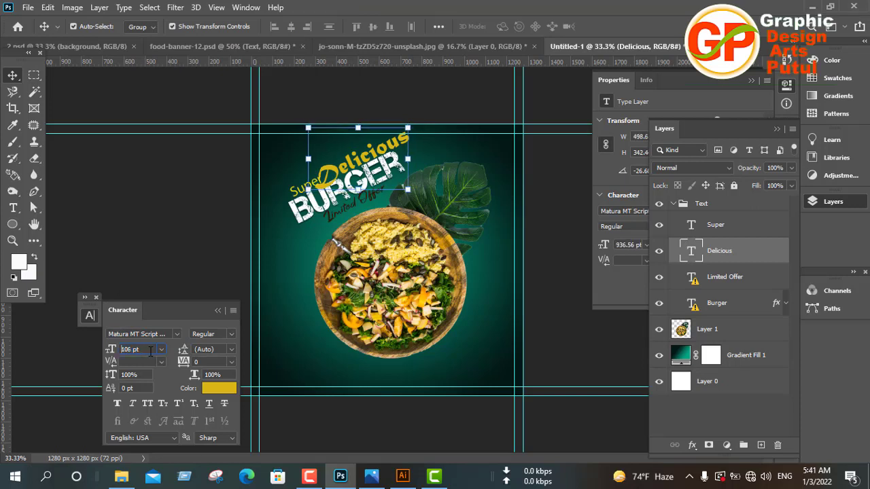
{"action": "scroll", "coordinate": [150, 350], "scroll_direction": "down", "scroll_amount": 5}
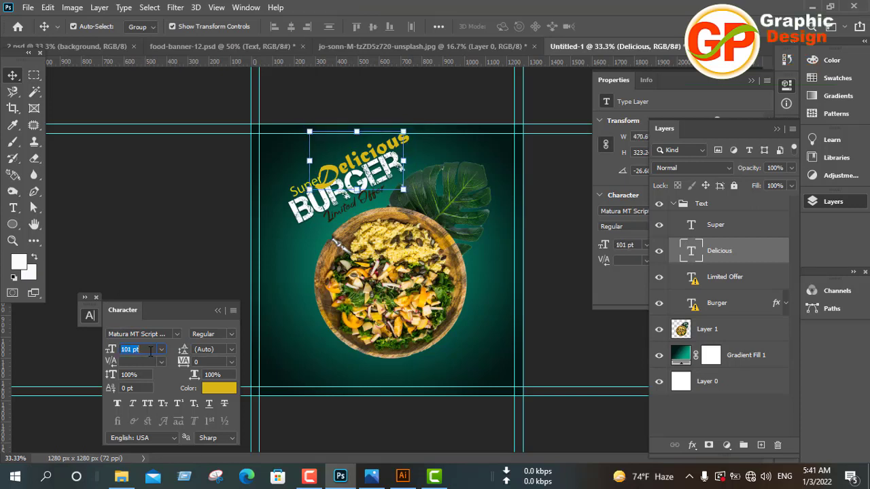
{"action": "scroll", "coordinate": [150, 350], "scroll_direction": "down", "scroll_amount": 6}
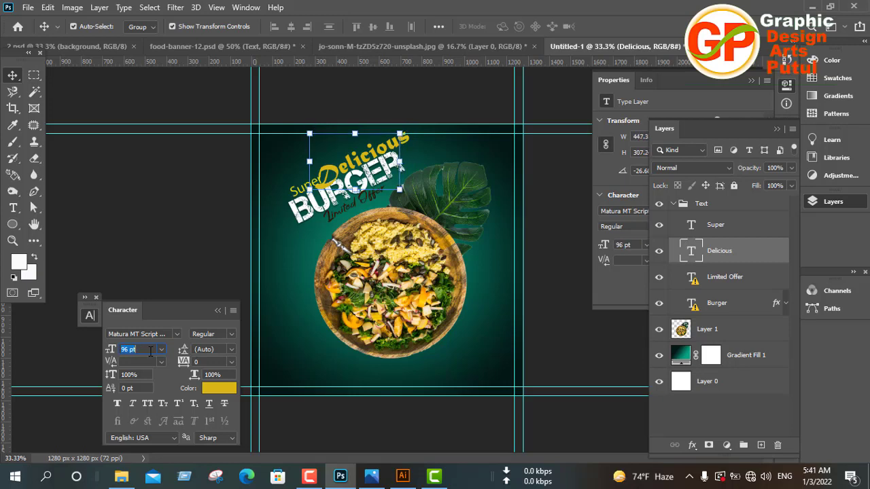
{"action": "scroll", "coordinate": [151, 351], "scroll_direction": "down", "scroll_amount": 2}
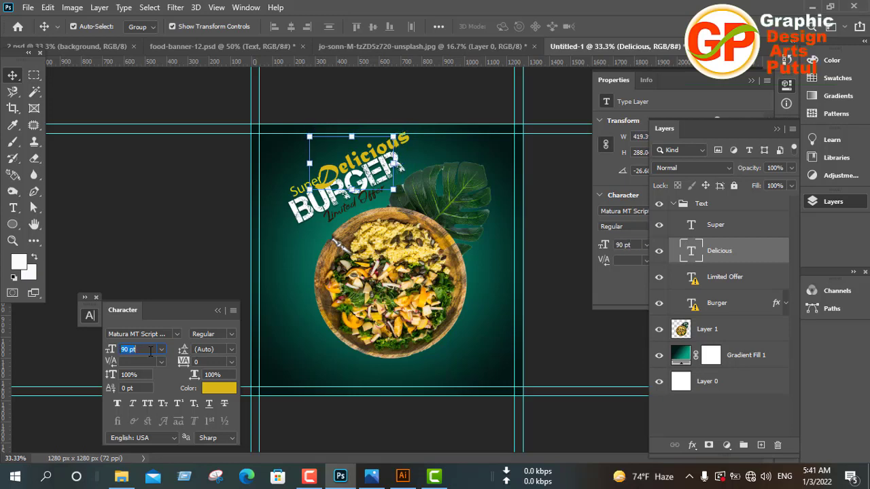
{"action": "scroll", "coordinate": [151, 350], "scroll_direction": "down", "scroll_amount": 2}
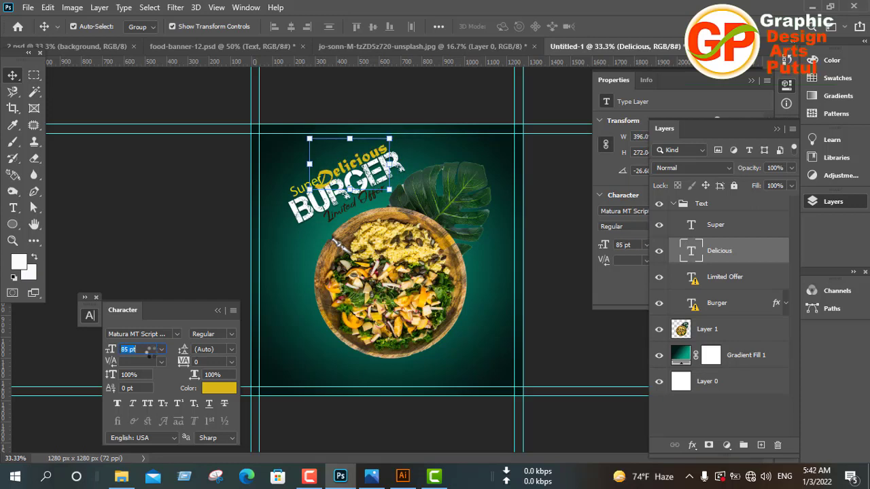
{"action": "scroll", "coordinate": [149, 350], "scroll_direction": "down", "scroll_amount": 3}
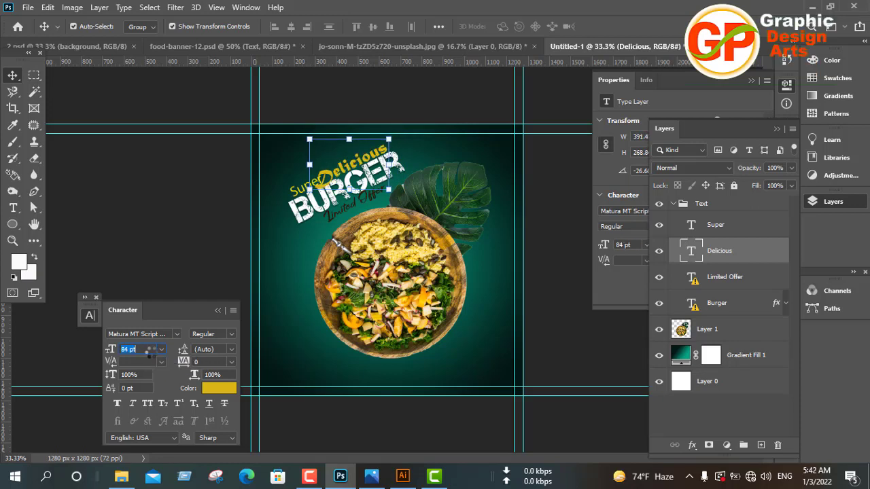
{"action": "scroll", "coordinate": [150, 350], "scroll_direction": "down", "scroll_amount": 2}
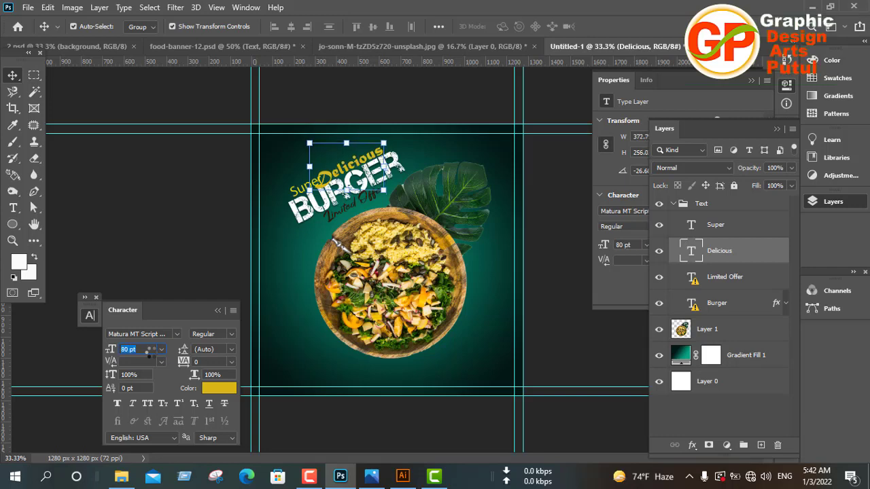
Shift the whole Text group slightly left, away from the leaf
{"action": "left_click_drag", "start_coordinate": [339, 144], "coordinate": [346, 137]}
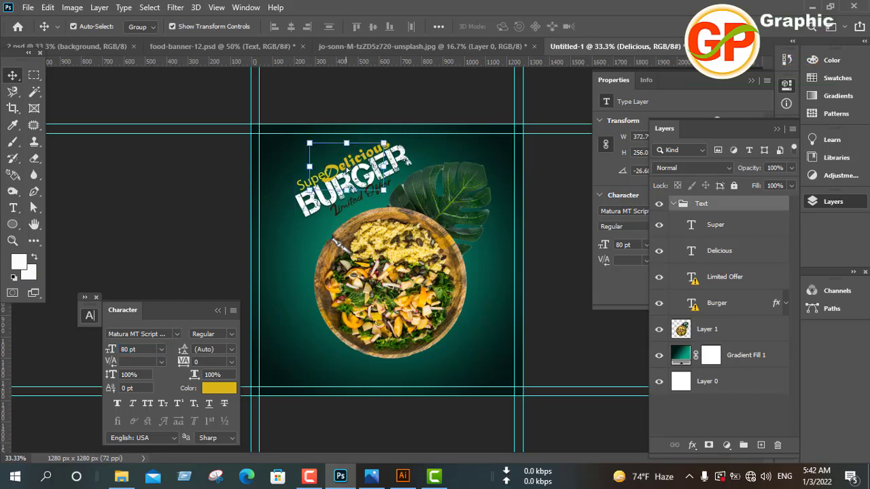
{"action": "key", "text": "ctrl+z"}
{"action": "left_click_drag", "start_coordinate": [347, 168], "coordinate": [356, 171]}
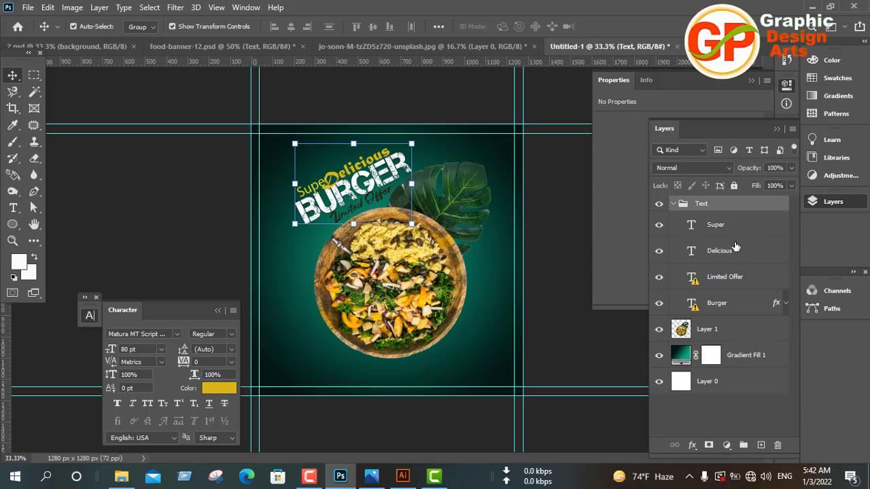
{"action": "left_click", "coordinate": [690, 258]}
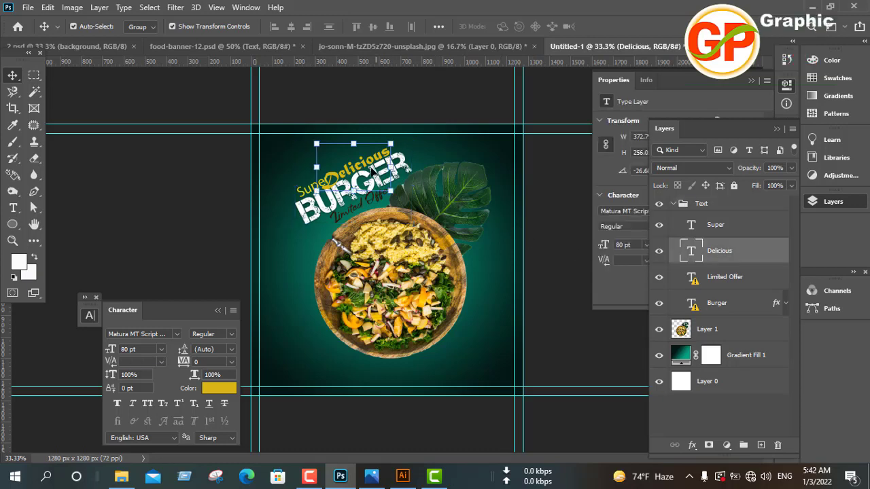
{"action": "left_click_drag", "start_coordinate": [358, 168], "coordinate": [345, 166]}
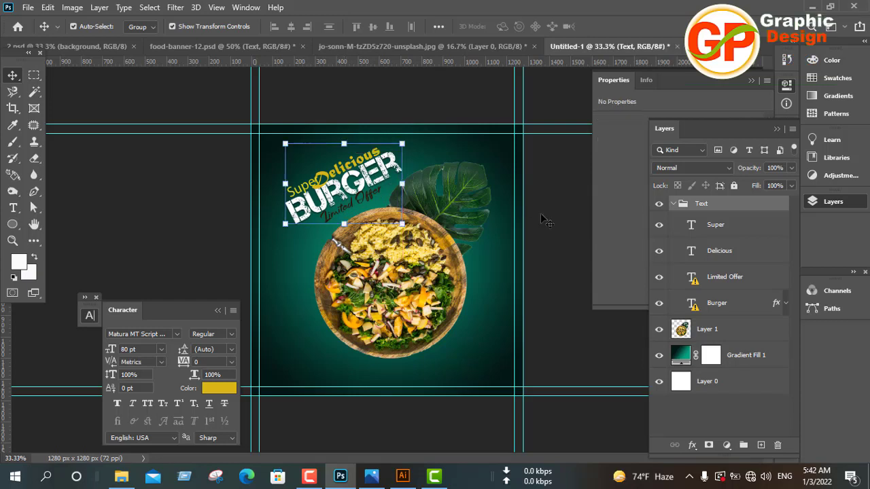
Nudge only the Delicious text layer up by about 30 px above the BURGER headline
{"action": "left_click", "coordinate": [721, 253]}
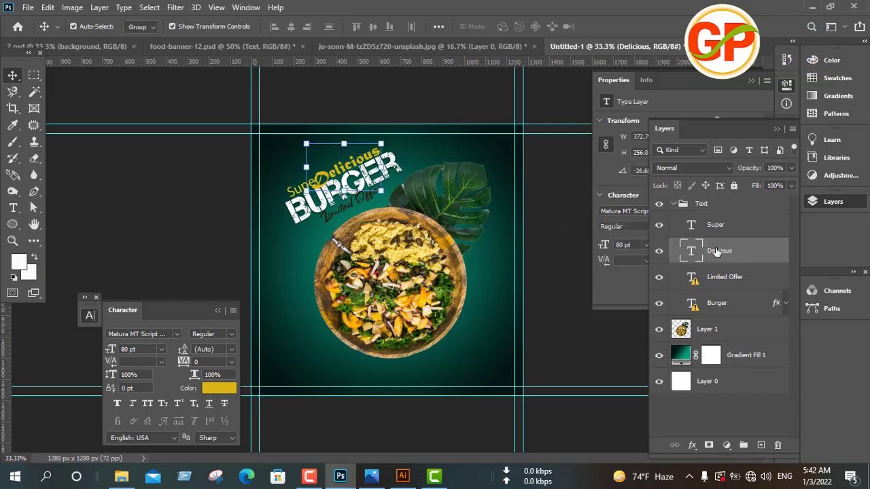
{"action": "key", "text": "Up"}
{"action": "key", "text": "Up"}
{"action": "key", "text": "Up"}
{"action": "key", "text": "Up"}
{"action": "key", "text": "Up"}
{"action": "key", "text": "Up"}
{"action": "key", "text": "Up"}
{"action": "key", "text": "Up"}
{"action": "key", "text": "Up"}
{"action": "key", "text": "Up"}
{"action": "key", "text": "Up"}
{"action": "key", "text": "Up"}
{"action": "key", "text": "Up"}
{"action": "key", "text": "Up"}
{"action": "key", "text": "Up"}
{"action": "key", "text": "Up"}
{"action": "key", "text": "Up"}
{"action": "key", "text": "Up"}
{"action": "key", "text": "Up"}
{"action": "key", "text": "Up"}
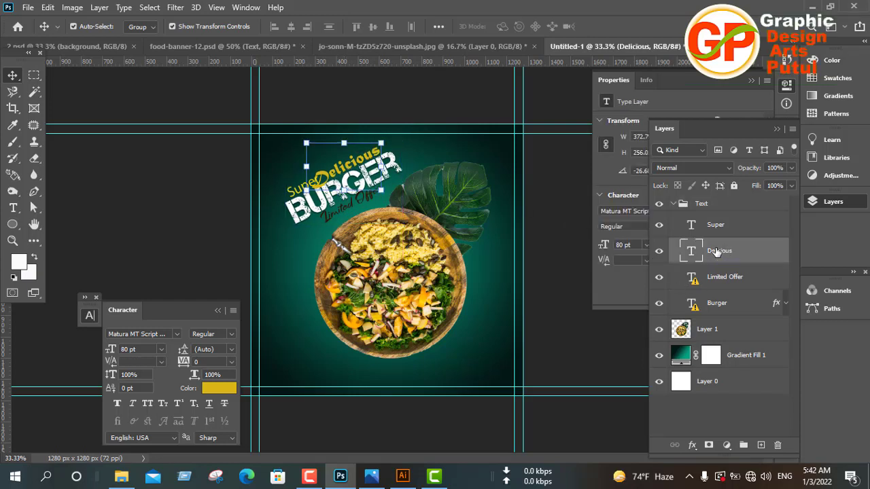
{"action": "key", "text": "Up"}
{"action": "key", "text": "Up"}
{"action": "key", "text": "Up"}
{"action": "key", "text": "Up"}
{"action": "key", "text": "Up"}
{"action": "key", "text": "Up"}
{"action": "key", "text": "Up"}
{"action": "key", "text": "Up"}
{"action": "key", "text": "Up"}
{"action": "key", "text": "Up"}
{"action": "key", "text": "Up"}
{"action": "key", "text": "Up"}
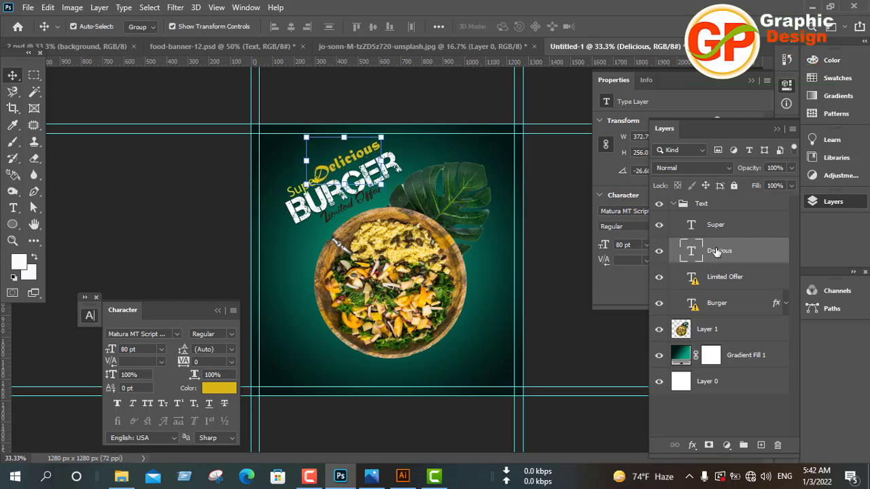
Nudge the Delicious text right about 40 px and up about 10 px so it clears Super and BURGER
{"action": "key", "text": "Right"}
{"action": "key", "text": "Right"}
{"action": "key", "text": "Right"}
{"action": "key", "text": "Right"}
{"action": "key", "text": "Right"}
{"action": "key", "text": "Right"}
{"action": "key", "text": "Right"}
{"action": "key", "text": "Right"}
{"action": "key", "text": "Right"}
{"action": "key", "text": "Right"}
{"action": "key", "text": "Right"}
{"action": "key", "text": "Right"}
{"action": "key", "text": "Right"}
{"action": "key", "text": "Right"}
{"action": "key", "text": "Right"}
{"action": "key", "text": "Right"}
{"action": "key", "text": "Right"}
{"action": "key", "text": "Right"}
{"action": "key", "text": "Right"}
{"action": "key", "text": "Right"}
{"action": "key", "text": "Right"}
{"action": "key", "text": "Right"}
{"action": "key", "text": "Right"}
{"action": "key", "text": "Right"}
{"action": "key", "text": "Right"}
{"action": "key", "text": "Right"}
{"action": "key", "text": "Right"}
{"action": "key", "text": "Right"}
{"action": "key", "text": "Right"}
{"action": "key", "text": "Right"}
{"action": "key", "text": "Right"}
{"action": "key", "text": "Right"}
{"action": "key", "text": "Right"}
{"action": "key", "text": "Right"}
{"action": "key", "text": "Right"}
{"action": "key", "text": "Right"}
{"action": "key", "text": "Right"}
{"action": "key", "text": "Right"}
{"action": "key", "text": "Up"}
{"action": "key", "text": "Up"}
{"action": "key", "text": "Up"}
{"action": "key", "text": "Up"}
{"action": "key", "text": "Up"}
{"action": "key", "text": "Up"}
{"action": "key", "text": "Up"}
{"action": "key", "text": "Up"}
{"action": "key", "text": "Up"}
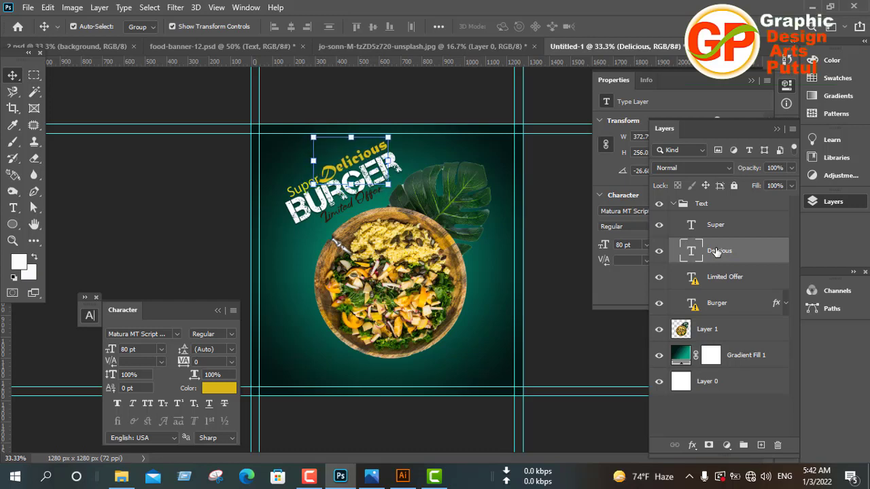
{"action": "key", "text": "Up"}
{"action": "key", "text": "Up"}
{"action": "key", "text": "Up"}
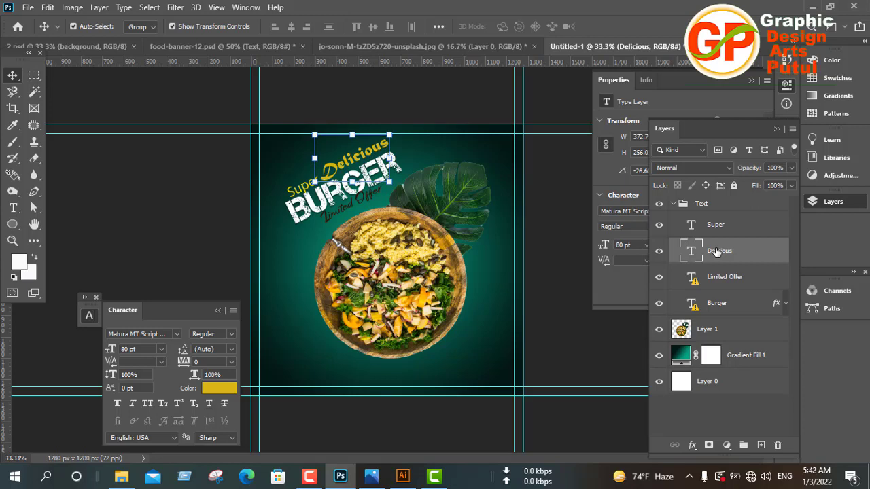
{"action": "key", "text": "Up"}
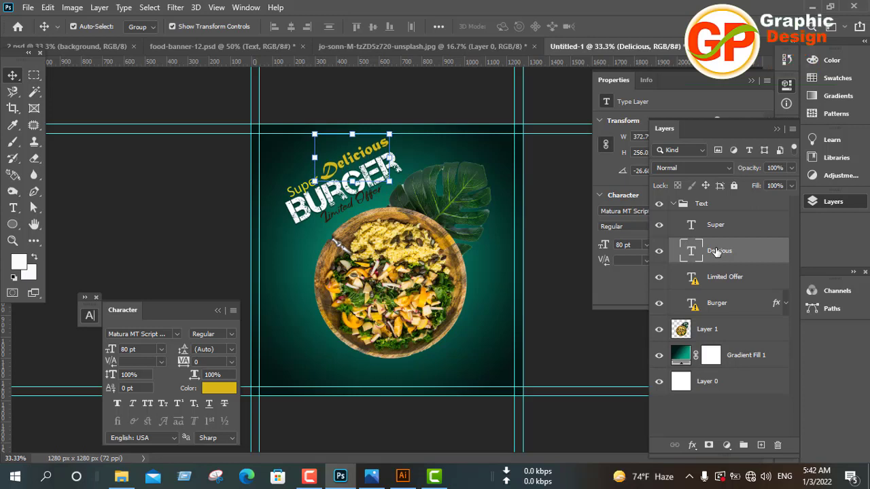
{"action": "key", "text": "Down"}
{"action": "key", "text": "Down"}
{"action": "key", "text": "Down"}
{"action": "key", "text": "Down"}
{"action": "key", "text": "Down"}
{"action": "key", "text": "Down"}
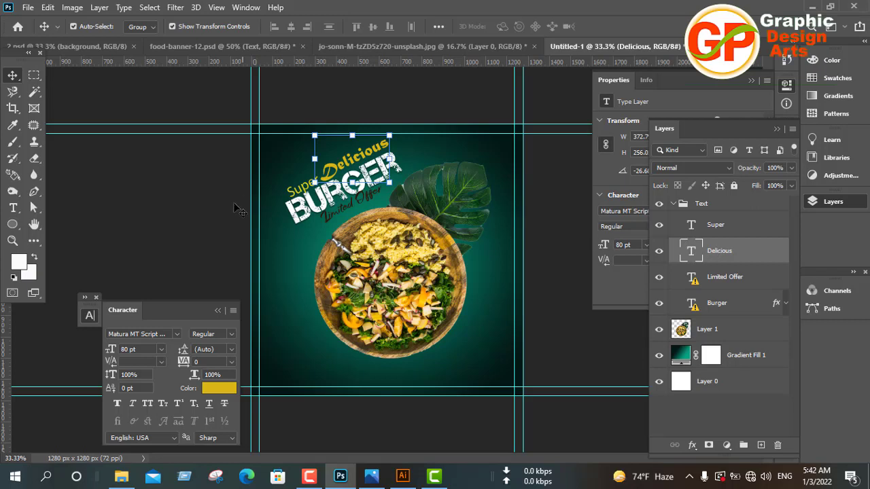
{"action": "left_click", "coordinate": [306, 236]}
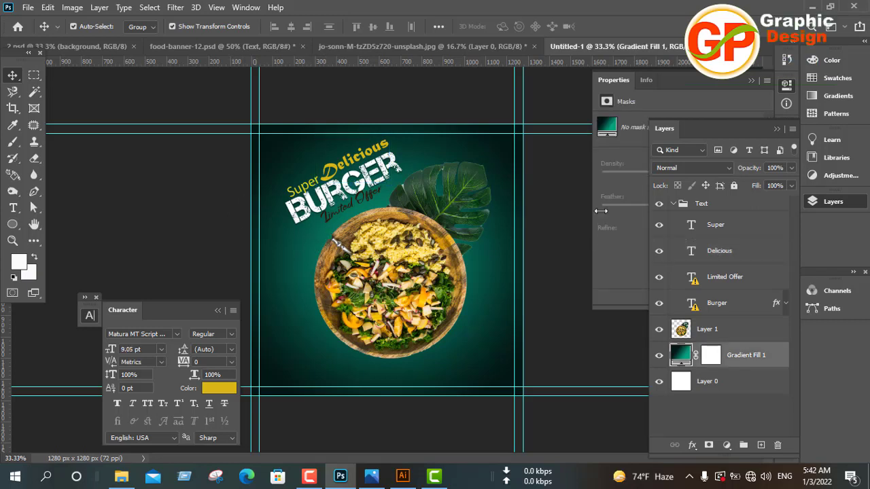
Set the Limited Offer text layer to the Matura MT Script Capitals Regular font
{"action": "left_click", "coordinate": [726, 285]}
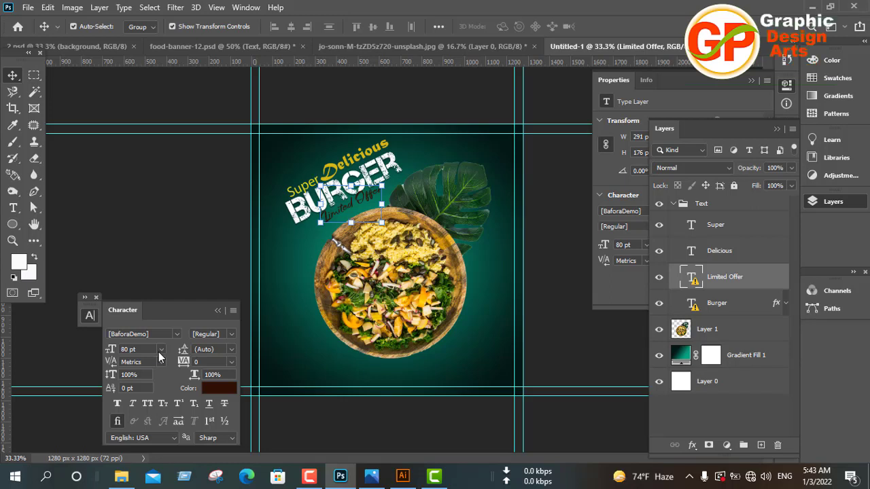
{"action": "left_click", "coordinate": [166, 333]}
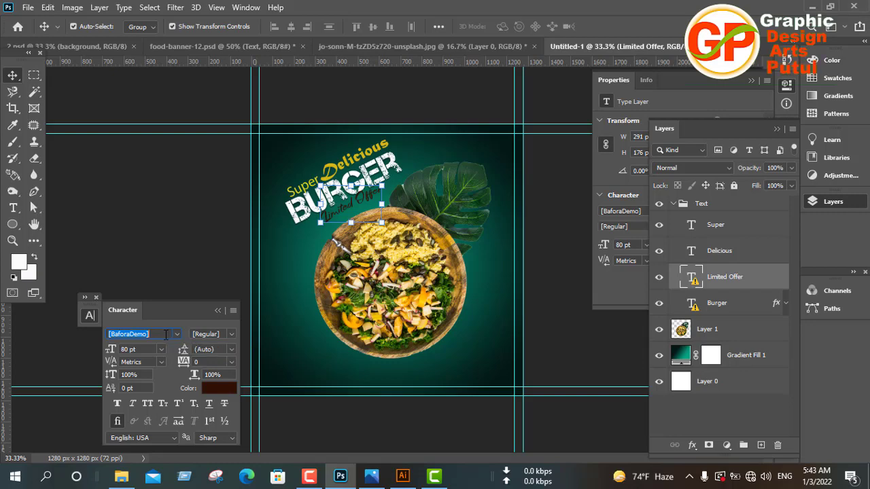
{"action": "type", "text": "sc"}
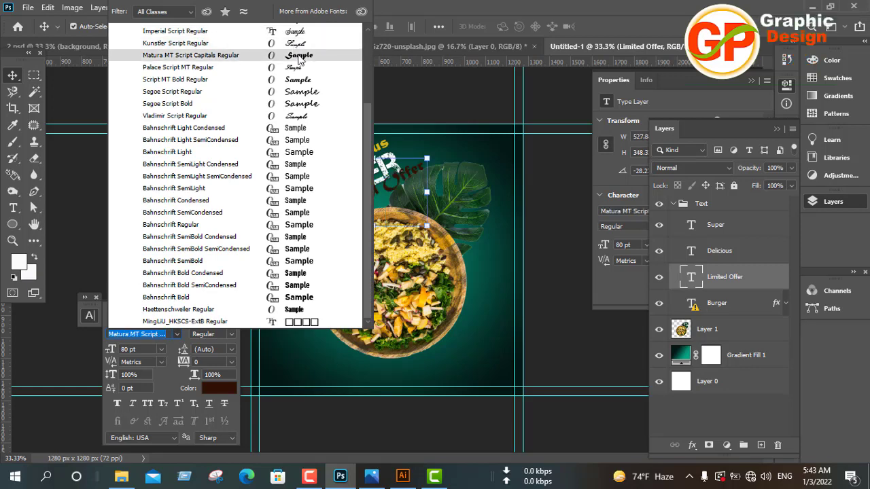
{"action": "left_click", "coordinate": [299, 59]}
{"action": "left_click", "coordinate": [416, 215]}
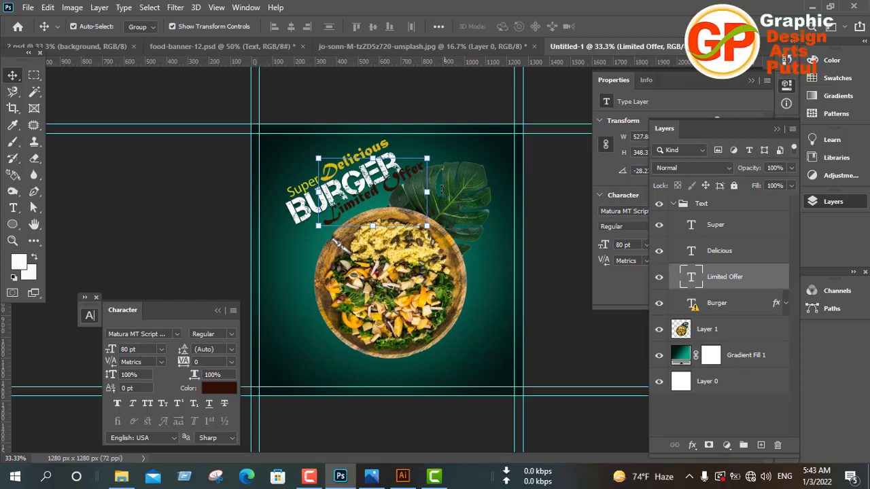
Scale the Limited Offer text down to about 59% and move it down about 63 px to sit beneath BURGER
{"action": "left_click_drag", "start_coordinate": [427, 225], "coordinate": [386, 208]}
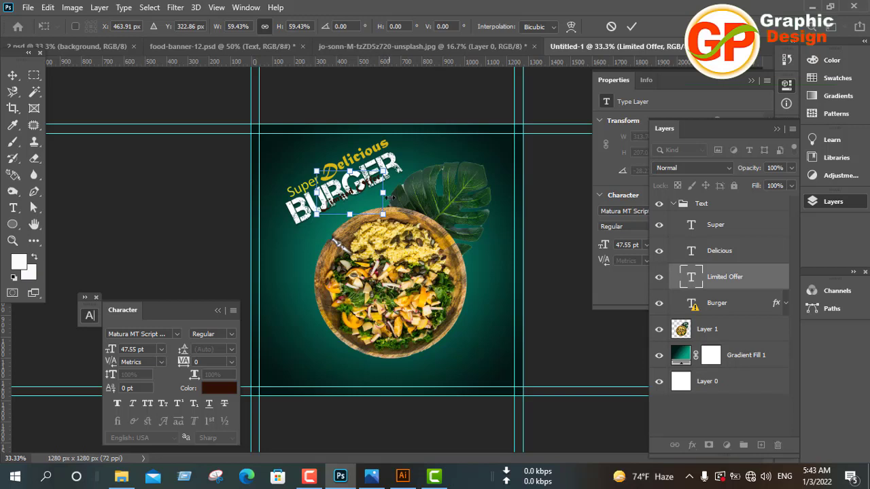
{"action": "key", "text": "Down"}
{"action": "key", "text": "Down"}
{"action": "key", "text": "Down"}
{"action": "key", "text": "Down"}
{"action": "key", "text": "Down"}
{"action": "key", "text": "Down"}
{"action": "key", "text": "Down"}
{"action": "key", "text": "Down"}
{"action": "key", "text": "Down"}
{"action": "key", "text": "Down"}
{"action": "key", "text": "Down"}
{"action": "key", "text": "Down"}
{"action": "key", "text": "Down"}
{"action": "key", "text": "Down"}
{"action": "key", "text": "Down"}
{"action": "key", "text": "Down"}
{"action": "key", "text": "Down"}
{"action": "key", "text": "Down"}
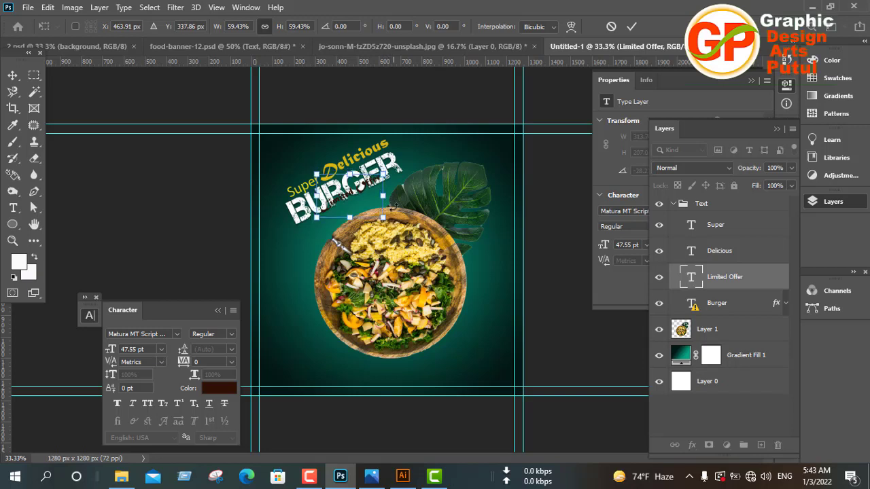
{"action": "key", "text": "Down"}
{"action": "key", "text": "Down"}
{"action": "key", "text": "Down"}
{"action": "key", "text": "Down"}
{"action": "key", "text": "Down"}
{"action": "key", "text": "Down"}
{"action": "key", "text": "Down"}
{"action": "key", "text": "Down"}
{"action": "key", "text": "Down"}
{"action": "key", "text": "Down"}
{"action": "key", "text": "Down"}
{"action": "key", "text": "Down"}
{"action": "key", "text": "Down"}
{"action": "key", "text": "Down"}
{"action": "key", "text": "Down"}
{"action": "key", "text": "Down"}
{"action": "key", "text": "Down"}
{"action": "key", "text": "Down"}
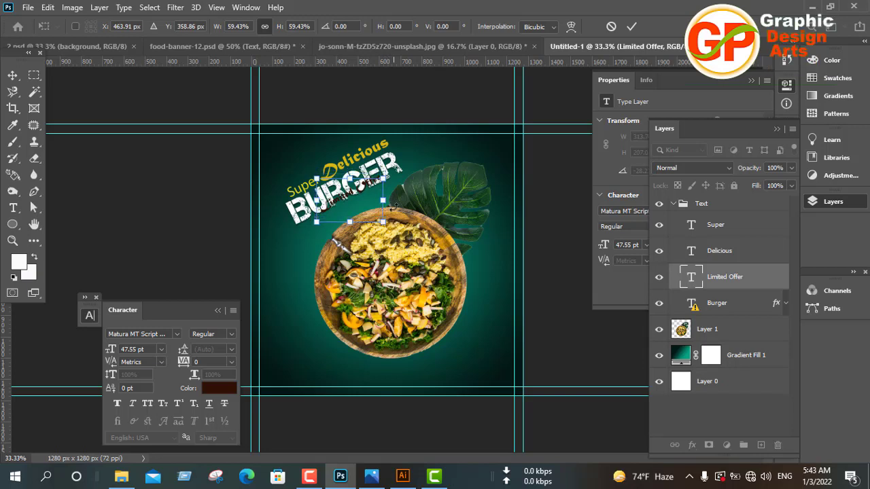
{"action": "key", "text": "Down"}
{"action": "key", "text": "Down"}
{"action": "key", "text": "Down"}
{"action": "key", "text": "Down"}
{"action": "key", "text": "Down"}
{"action": "key", "text": "Down"}
{"action": "key", "text": "Down"}
{"action": "key", "text": "Down"}
{"action": "key", "text": "Down"}
{"action": "key", "text": "Down"}
{"action": "key", "text": "Down"}
{"action": "key", "text": "Down"}
{"action": "key", "text": "Down"}
{"action": "key", "text": "Down"}
{"action": "key", "text": "Down"}
{"action": "key", "text": "Down"}
{"action": "key", "text": "Down"}
{"action": "key", "text": "Down"}
{"action": "key", "text": "Down"}
{"action": "key", "text": "Down"}
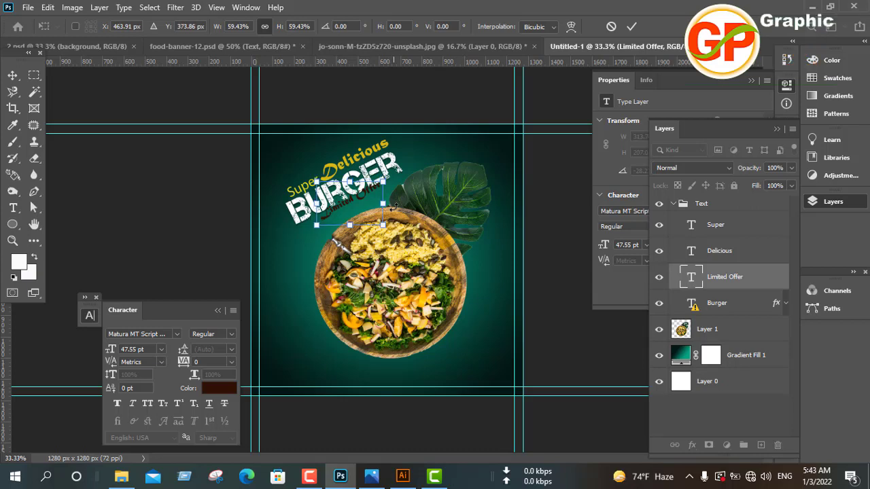
{"action": "key", "text": "Down"}
{"action": "key", "text": "Down"}
{"action": "key", "text": "Down"}
{"action": "key", "text": "Down"}
{"action": "key", "text": "Down"}
{"action": "key", "text": "Down"}
{"action": "key", "text": "Down"}
{"action": "key", "text": "Down"}
{"action": "key", "text": "Down"}
{"action": "key", "text": "Down"}
{"action": "key", "text": "Down"}
{"action": "key", "text": "Down"}
{"action": "key", "text": "Down"}
{"action": "key", "text": "Down"}
{"action": "key", "text": "Down"}
{"action": "key", "text": "Down"}
{"action": "key", "text": "Down"}
{"action": "key", "text": "Down"}
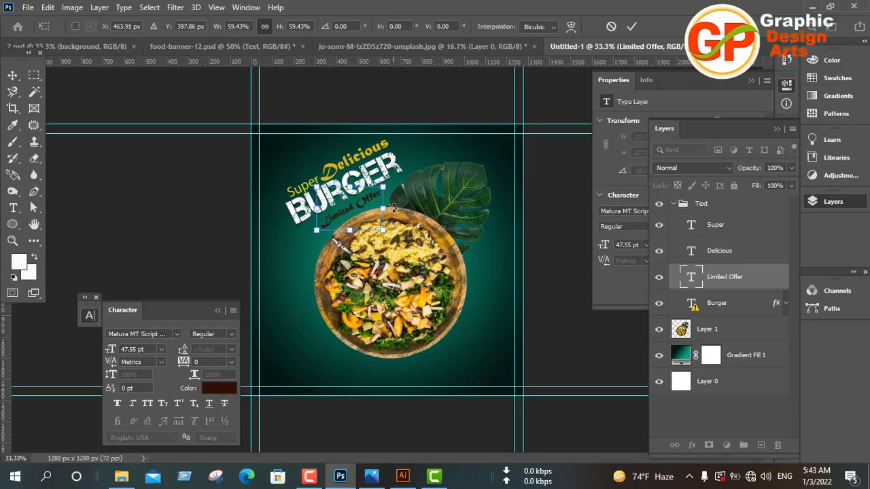
{"action": "key", "text": "Up"}
{"action": "key", "text": "Up"}
{"action": "key", "text": "Up"}
{"action": "key", "text": "Up"}
{"action": "key", "text": "Up"}
{"action": "key", "text": "Up"}
{"action": "key", "text": "Up"}
{"action": "key", "text": "Up"}
{"action": "key", "text": "Up"}
{"action": "key", "text": "Up"}
{"action": "key", "text": "Up"}
{"action": "key", "text": "Up"}
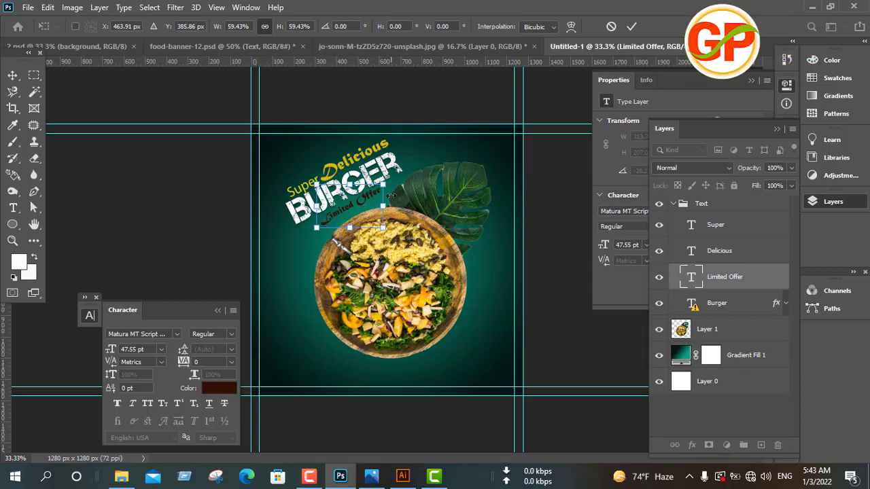
Enlarge the Limited Offer text to about 76% scale and shift it about 30 px up and 9 px left under BURGER
{"action": "left_click_drag", "start_coordinate": [387, 206], "coordinate": [352, 206]}
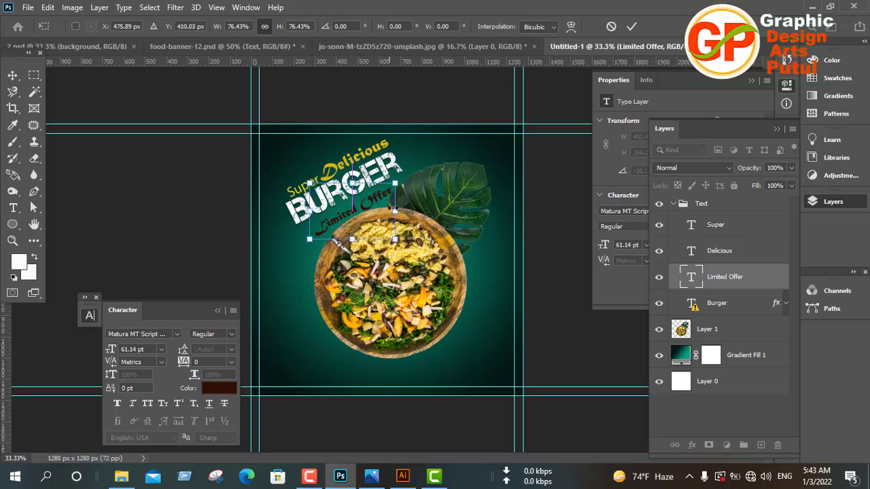
{"action": "key", "text": "Up"}
{"action": "key", "text": "Up"}
{"action": "key", "text": "Up"}
{"action": "key", "text": "Up"}
{"action": "key", "text": "Up"}
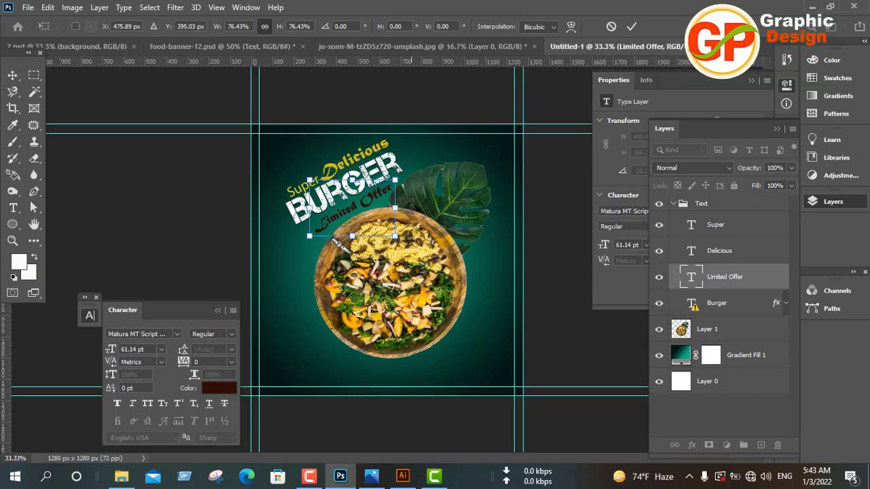
{"action": "key", "text": "Up"}
{"action": "key", "text": "Up"}
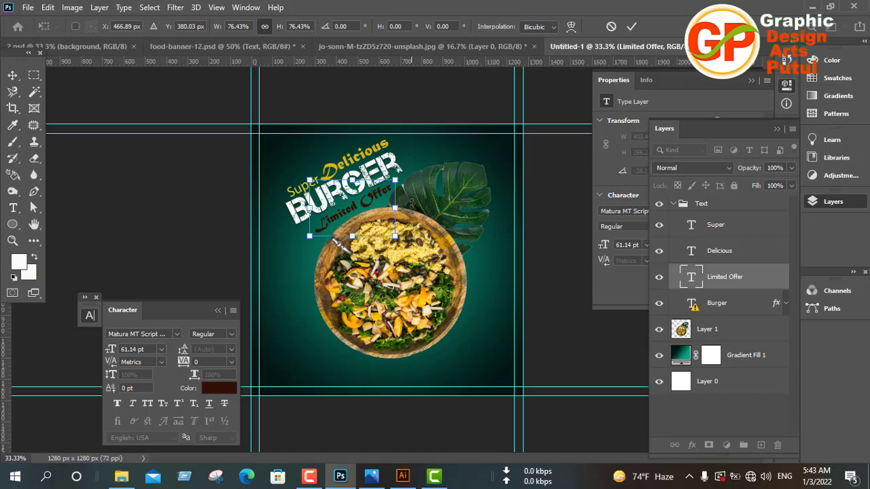
{"action": "left_click_drag", "start_coordinate": [373, 221], "coordinate": [370, 216]}
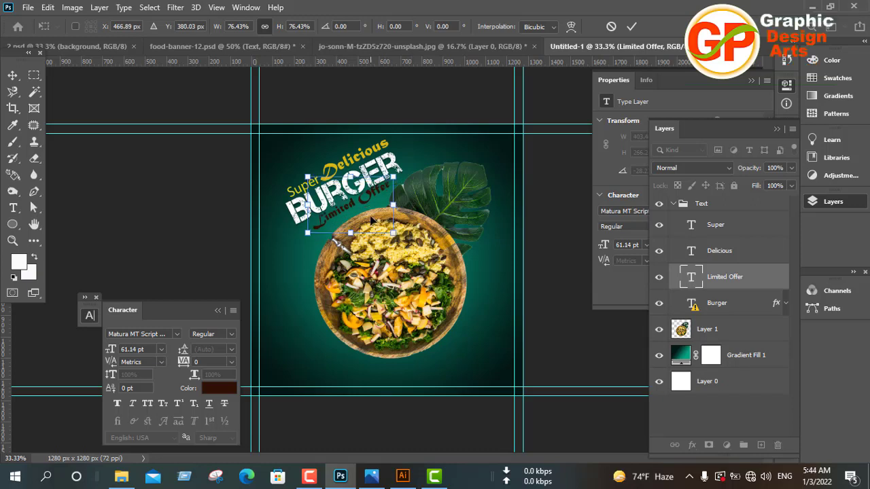
Lower the Limited Offer text by about 18 px so it clears BURGER, and apply the transform
{"action": "key", "text": "Down"}
{"action": "key", "text": "Down"}
{"action": "key", "text": "Down"}
{"action": "key", "text": "Down"}
{"action": "key", "text": "Down"}
{"action": "key", "text": "Down"}
{"action": "key", "text": "Down"}
{"action": "key", "text": "Down"}
{"action": "key", "text": "Down"}
{"action": "key", "text": "Down"}
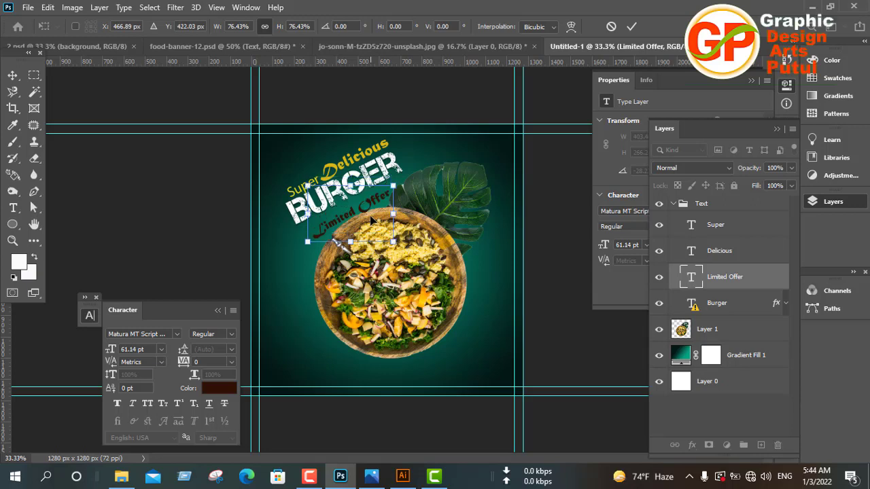
{"action": "key", "text": "Up"}
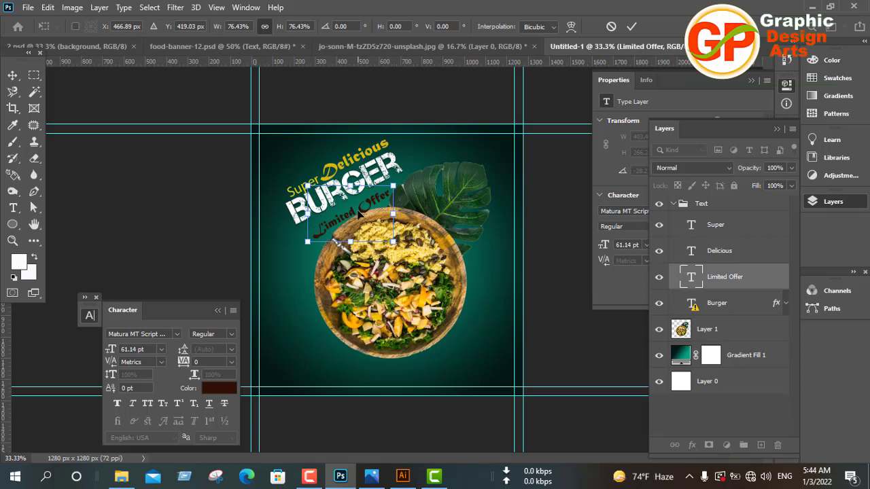
{"action": "key", "text": "Up"}
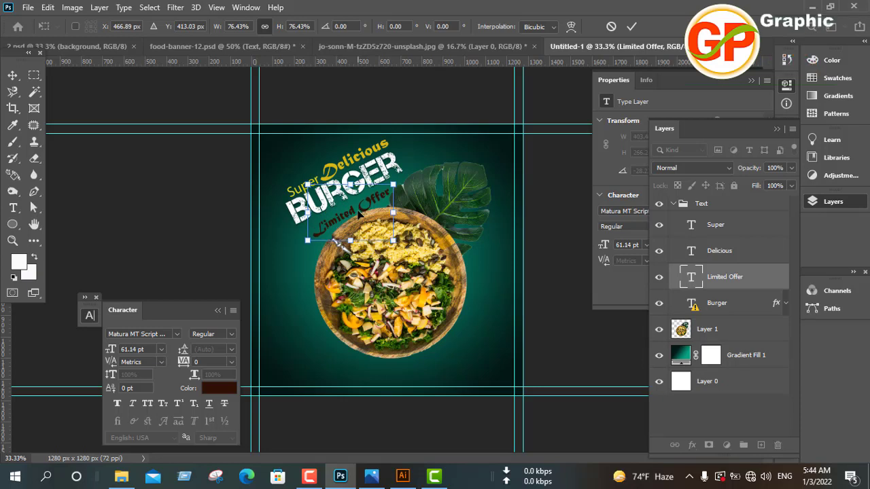
{"action": "key", "text": "Up"}
{"action": "key", "text": "Up"}
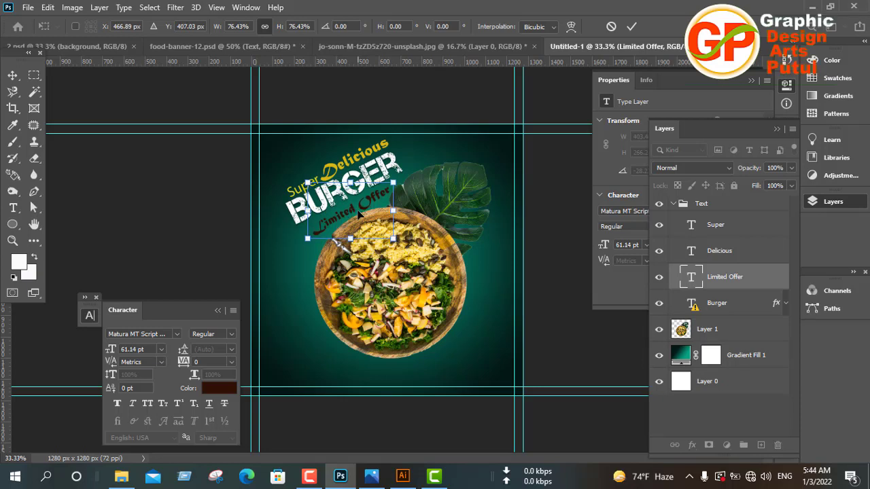
{"action": "key", "text": "Up"}
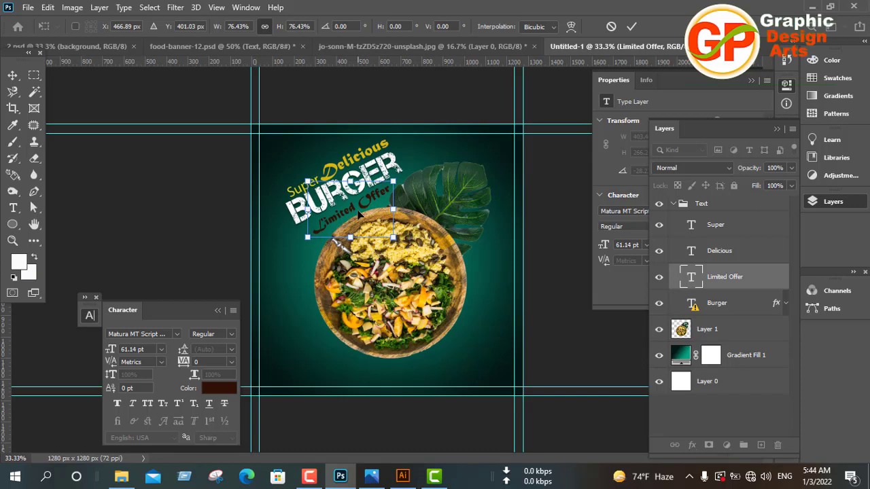
{"action": "key", "text": "Up"}
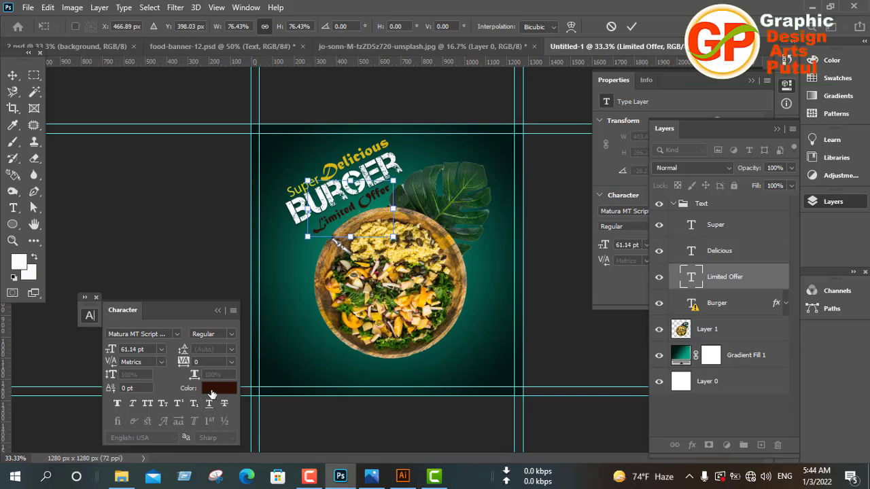
{"action": "key", "text": "Return"}
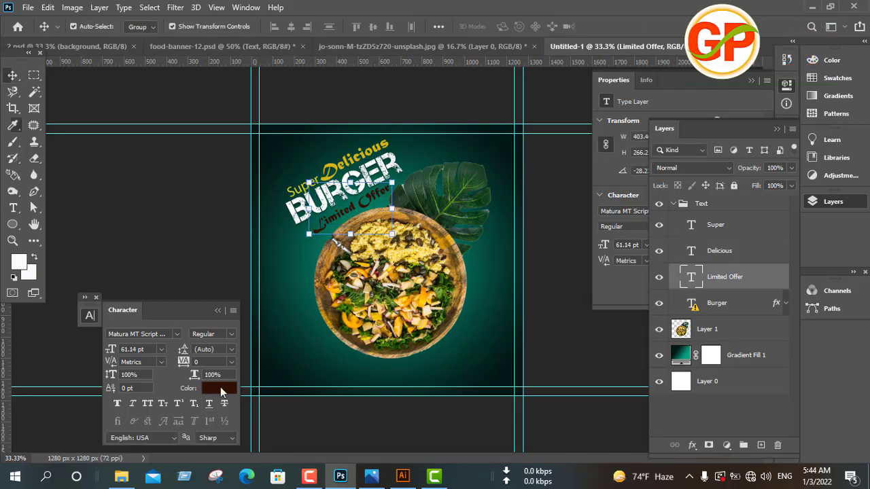
Recolor the Limited Offer text yellow with hex value dbca11 and deselect the layer
{"action": "left_click", "coordinate": [219, 388]}
{"action": "left_click_drag", "start_coordinate": [664, 260], "coordinate": [663, 244]}
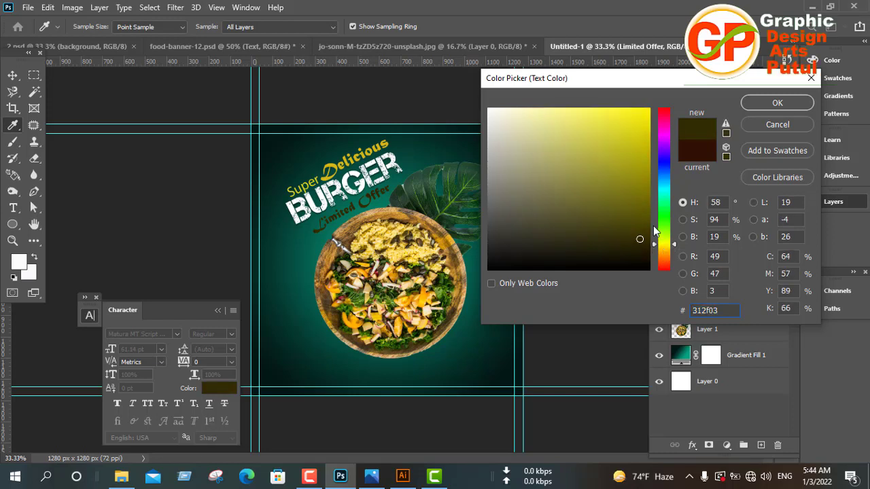
{"action": "left_click", "coordinate": [633, 127]}
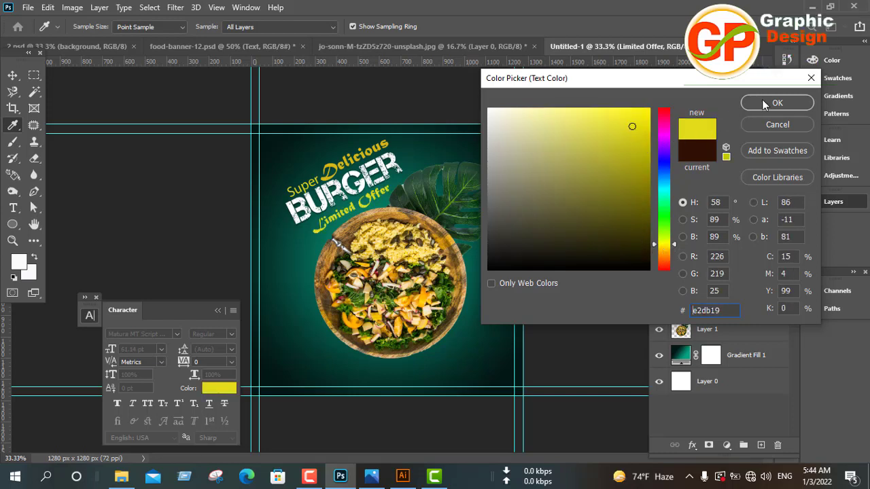
{"action": "left_click", "coordinate": [642, 144]}
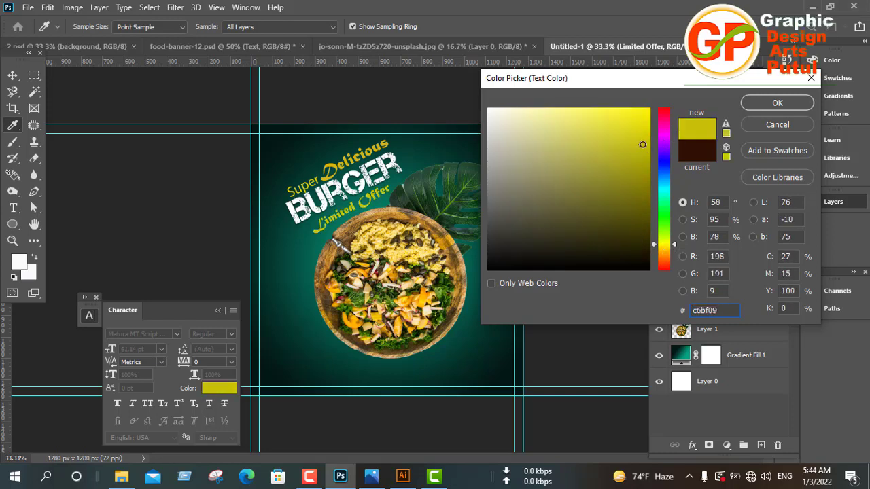
{"action": "left_click", "coordinate": [666, 252]}
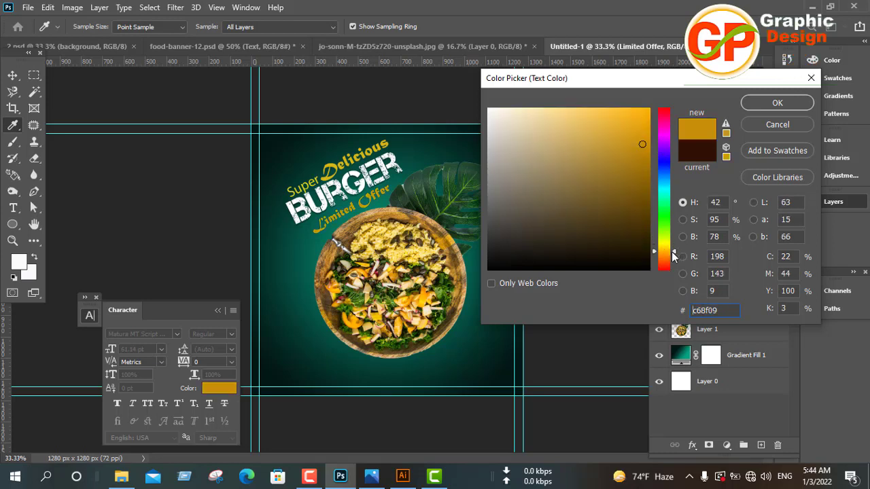
{"action": "left_click_drag", "start_coordinate": [675, 250], "coordinate": [673, 245]}
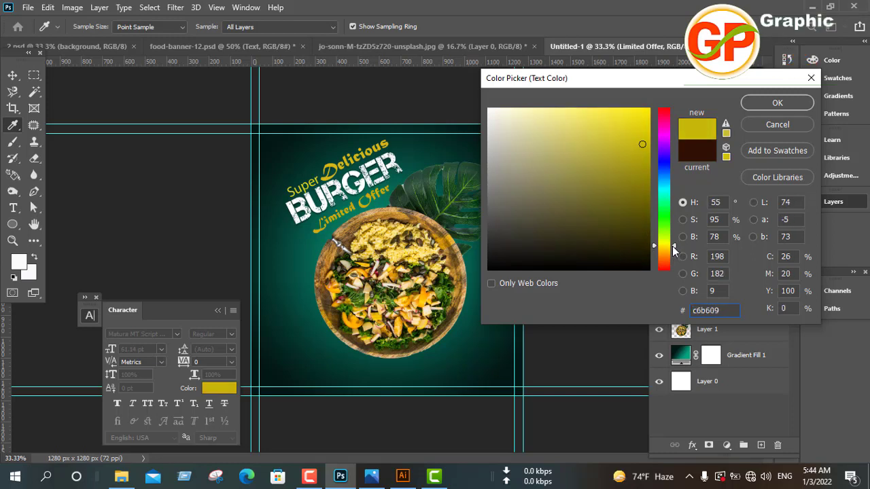
{"action": "left_click", "coordinate": [638, 131]}
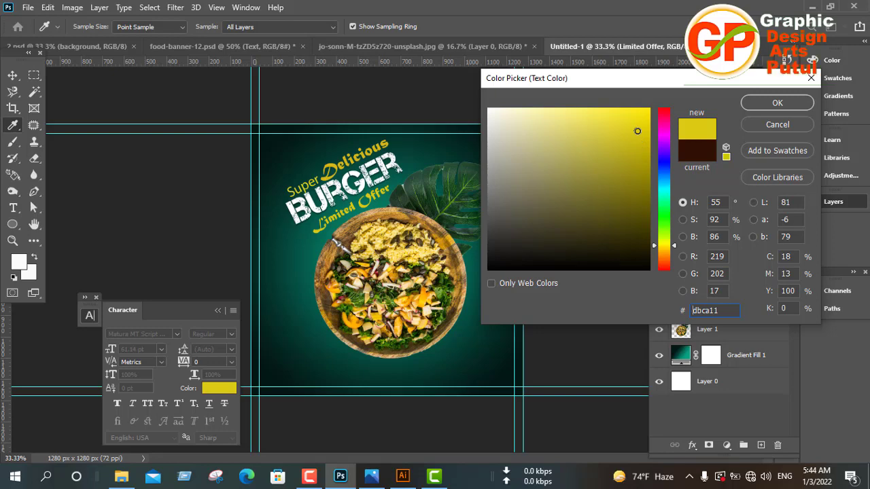
{"action": "left_click", "coordinate": [762, 104]}
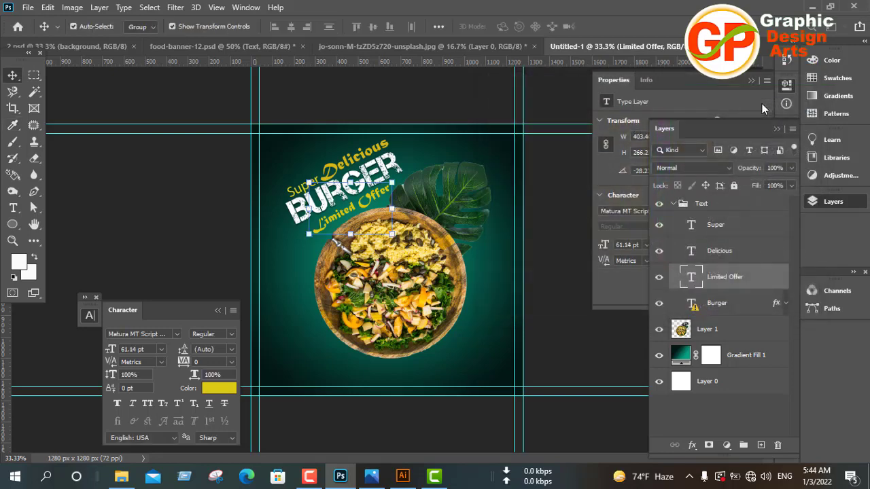
{"action": "left_click", "coordinate": [552, 272]}
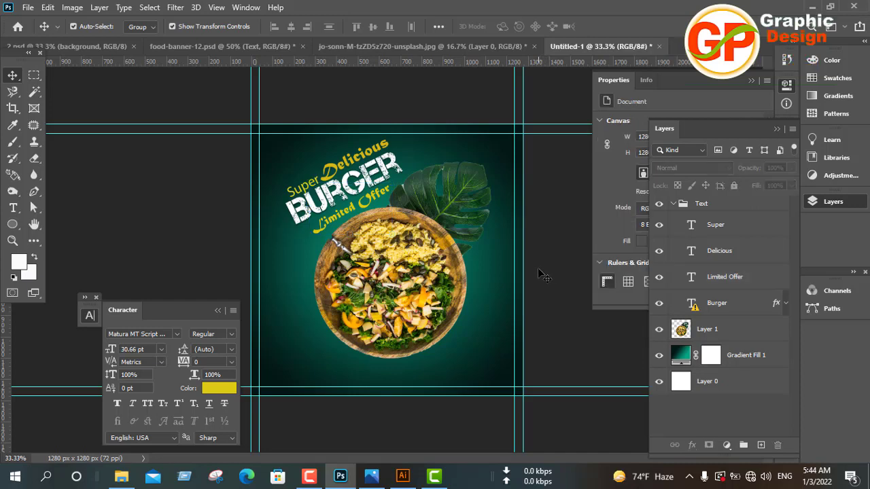
{"action": "left_click", "coordinate": [378, 49]}
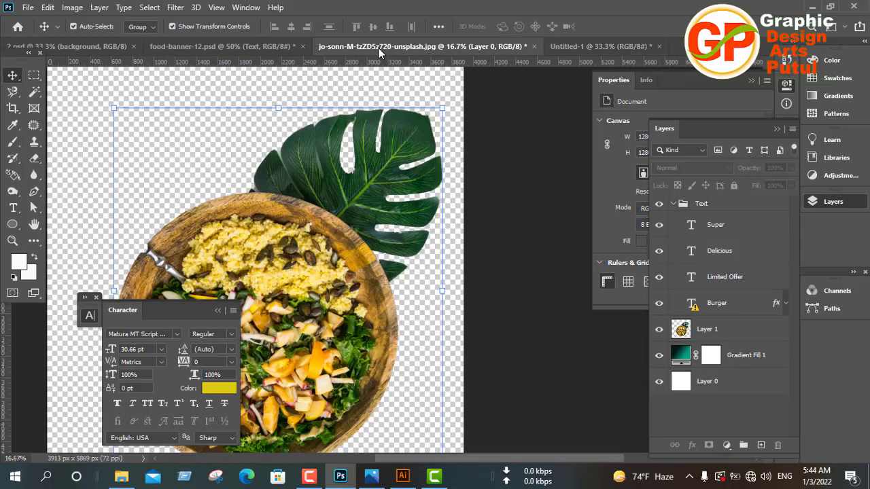
{"action": "left_click", "coordinate": [238, 46]}
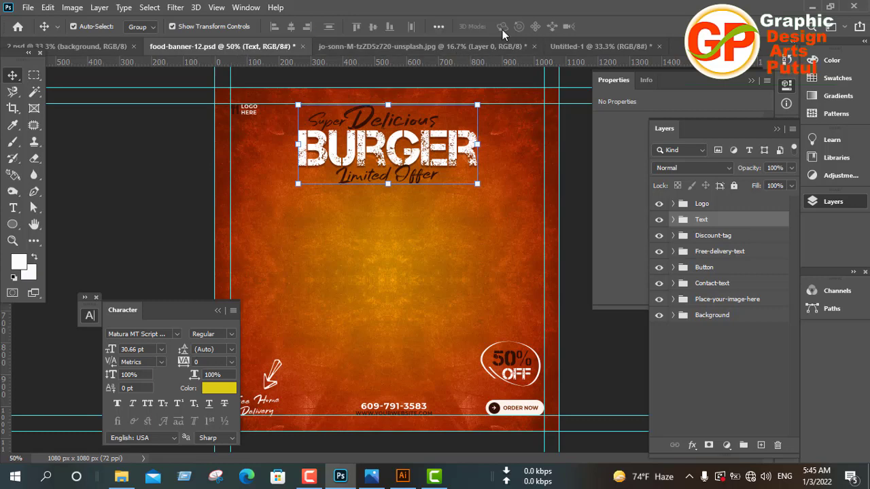
{"action": "left_click", "coordinate": [563, 44]}
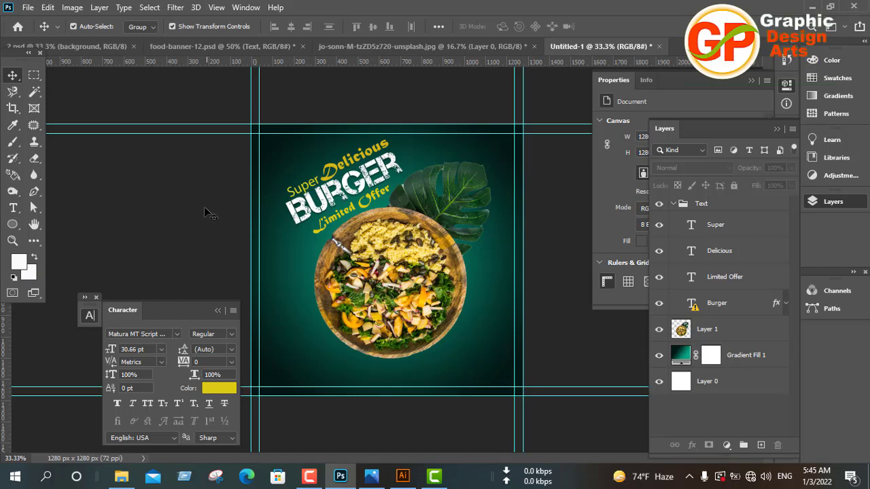
Scale the salad bowl image on Layer 1 down to about 81% and move it right, beneath the headline text
{"action": "left_click", "coordinate": [389, 327]}
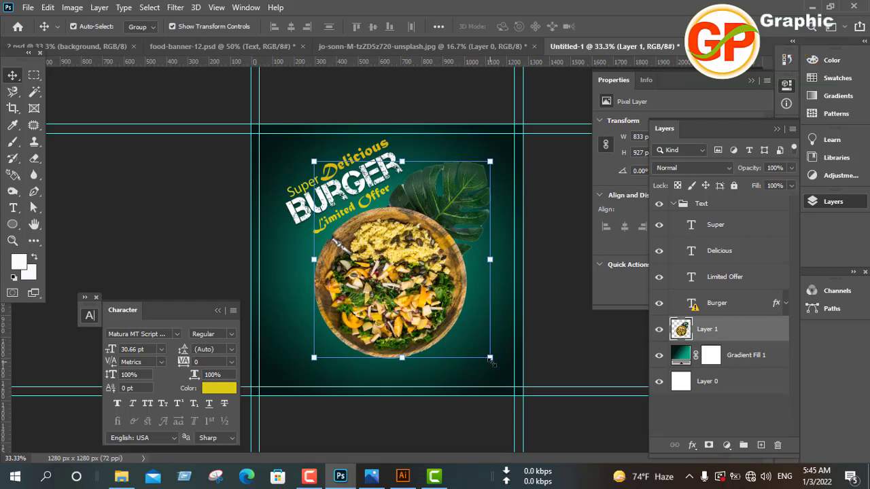
{"action": "left_click_drag", "start_coordinate": [497, 365], "coordinate": [455, 323]}
{"action": "left_click_drag", "start_coordinate": [397, 283], "coordinate": [423, 279]}
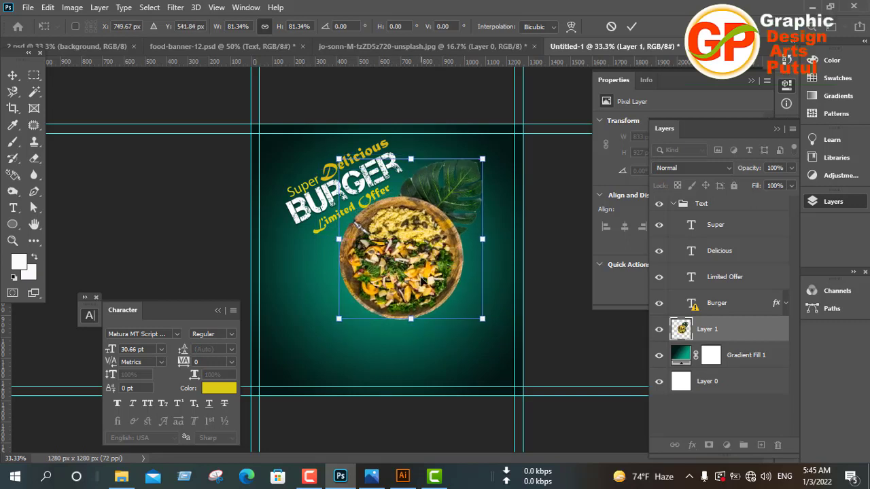
Nudge the salad bowl about 48 px left and 36 px down, apply the transform and deselect the layer
{"action": "key", "text": "Down"}
{"action": "key", "text": "Down"}
{"action": "key", "text": "Down"}
{"action": "key", "text": "Down"}
{"action": "key", "text": "Down"}
{"action": "key", "text": "Down"}
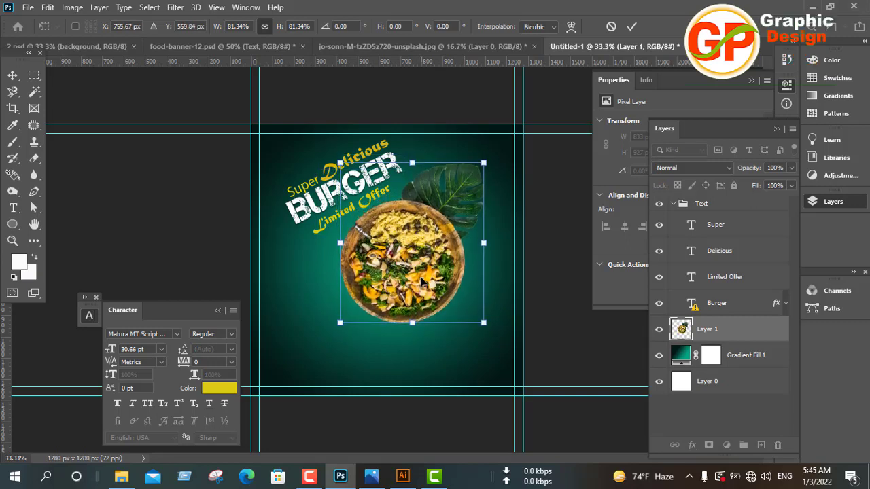
{"action": "key", "text": "Left"}
{"action": "key", "text": "Left"}
{"action": "key", "text": "Left"}
{"action": "key", "text": "Left"}
{"action": "key", "text": "Left"}
{"action": "key", "text": "Left"}
{"action": "key", "text": "Left"}
{"action": "key", "text": "Left"}
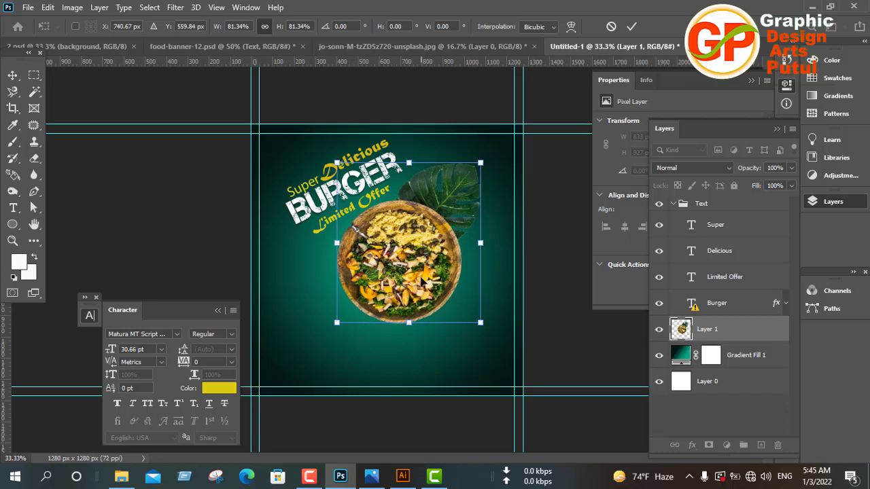
{"action": "key", "text": "Down"}
{"action": "key", "text": "Down"}
{"action": "key", "text": "Down"}
{"action": "key", "text": "Down"}
{"action": "key", "text": "Down"}
{"action": "key", "text": "Down"}
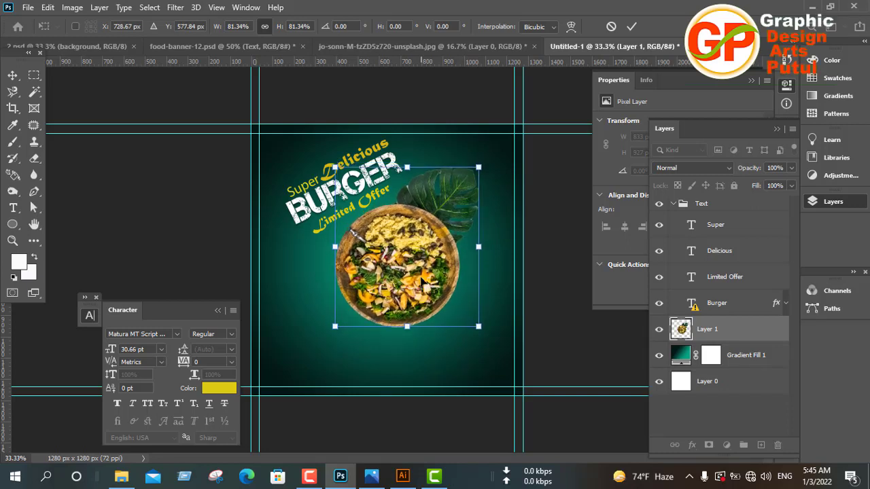
{"action": "key", "text": "Left"}
{"action": "key", "text": "Left"}
{"action": "key", "text": "Left"}
{"action": "key", "text": "Left"}
{"action": "key", "text": "Left"}
{"action": "key", "text": "Left"}
{"action": "key", "text": "Left"}
{"action": "key", "text": "Left"}
{"action": "key", "text": "Left"}
{"action": "key", "text": "Left"}
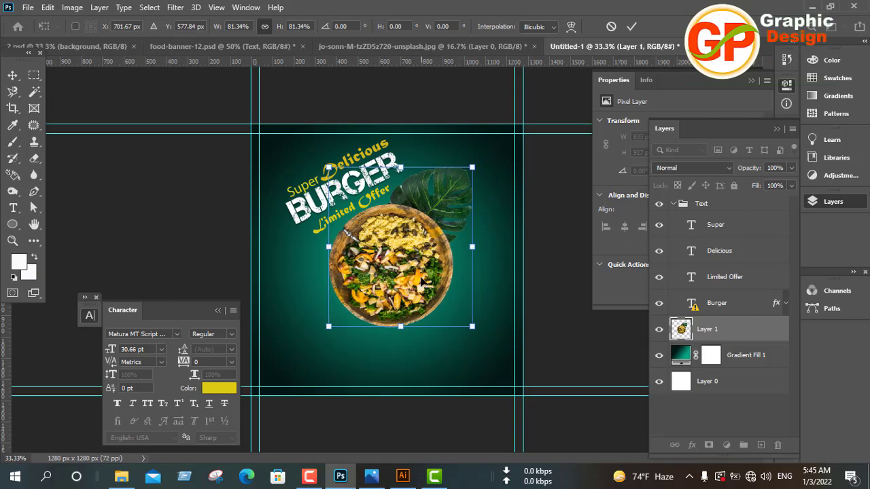
{"action": "left_click", "coordinate": [631, 26]}
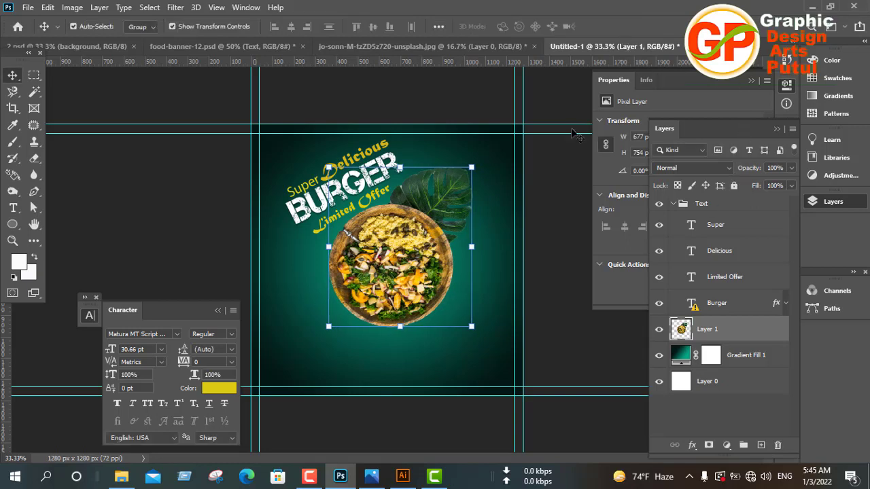
{"action": "left_click", "coordinate": [537, 244]}
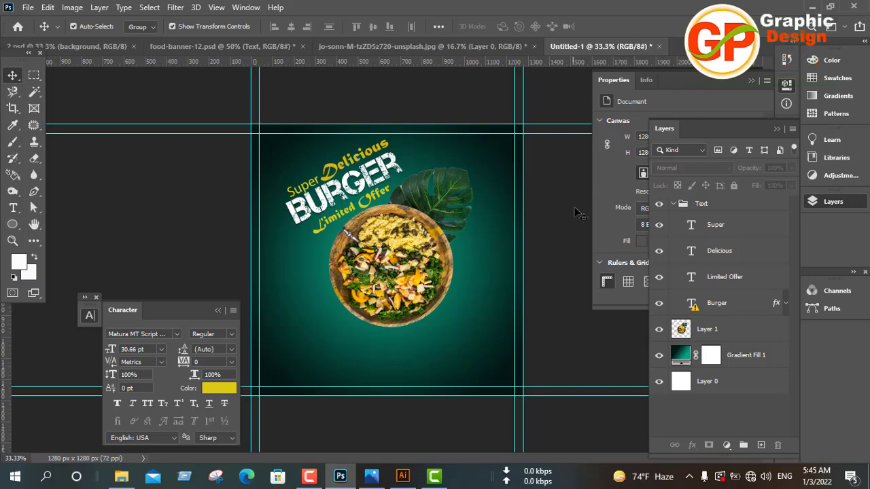
Copy the Button, Contact-text and offer groups from 2.psd into the green banner document Untitled-1
{"action": "left_click", "coordinate": [408, 43]}
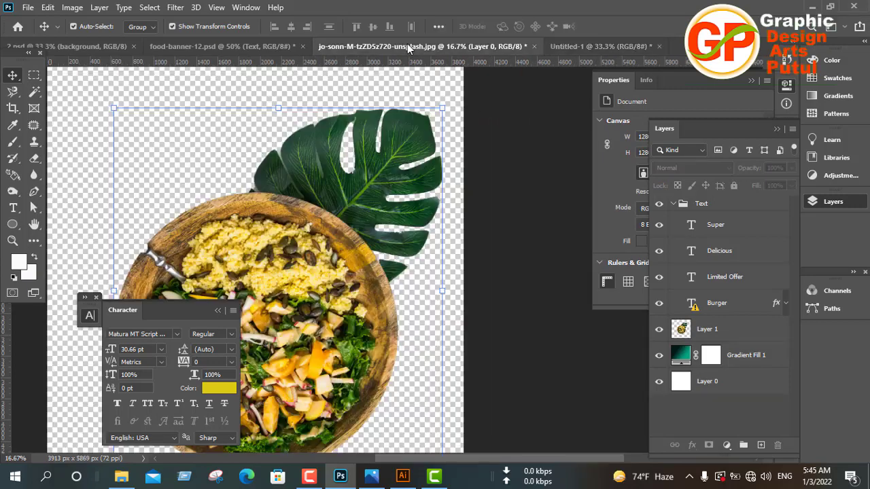
{"action": "left_click", "coordinate": [245, 48]}
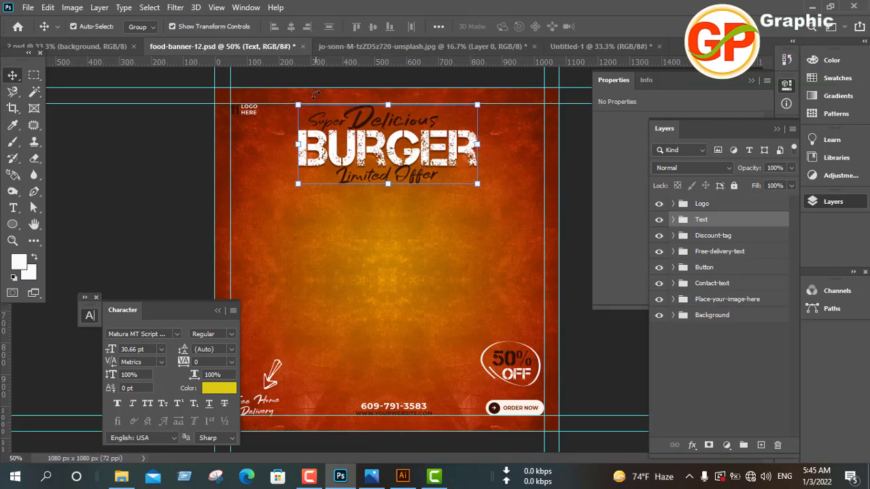
{"action": "left_click", "coordinate": [112, 47]}
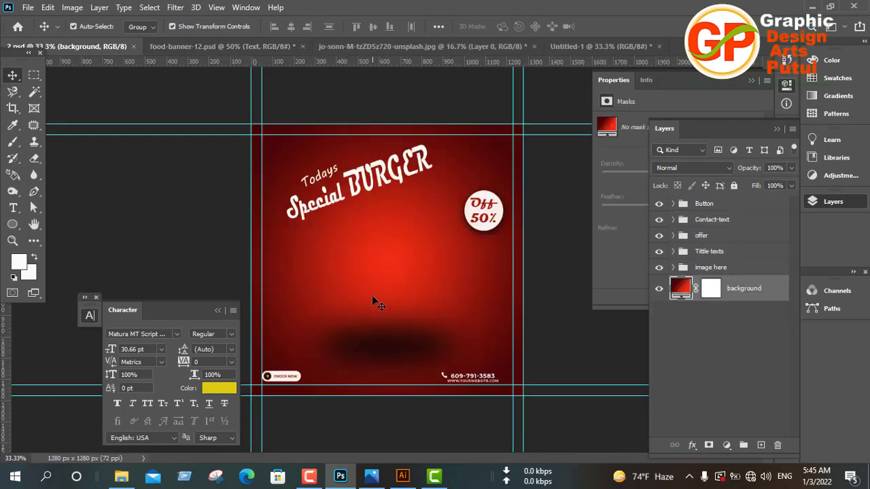
{"action": "left_click", "coordinate": [477, 224]}
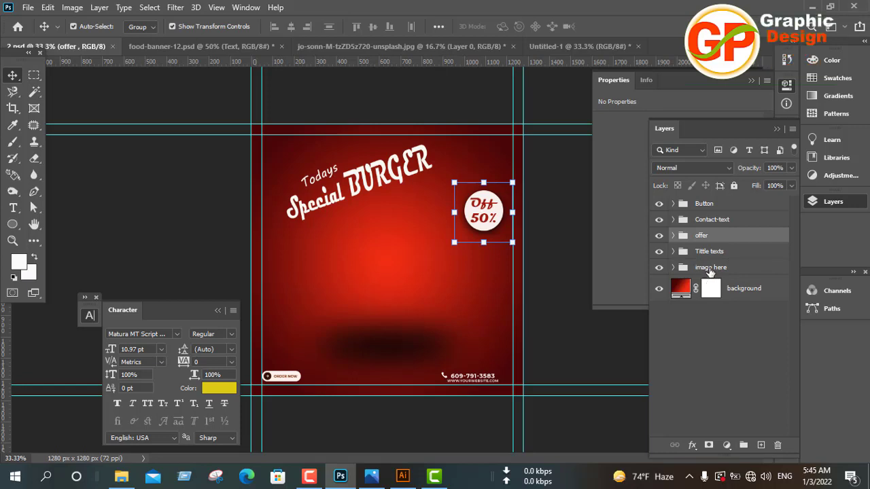
{"action": "left_click", "coordinate": [718, 222]}
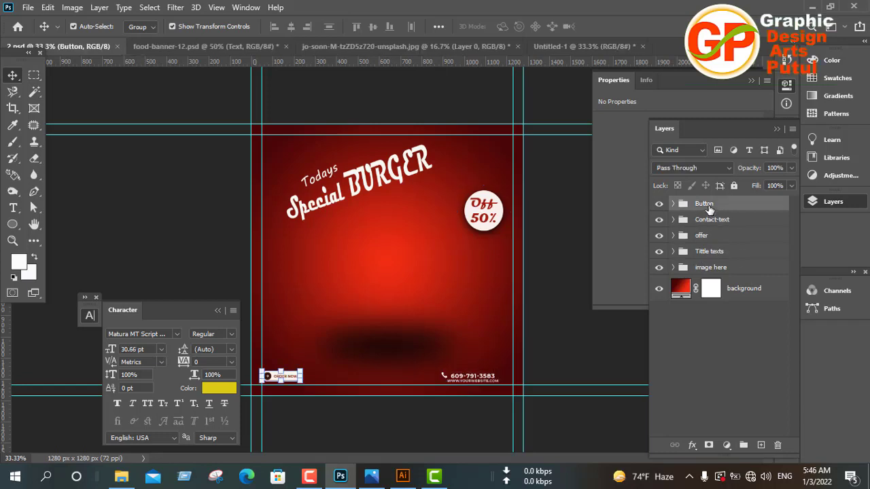
{"action": "left_click", "coordinate": [709, 208]}
{"action": "left_click", "coordinate": [711, 221], "text": "shift"}
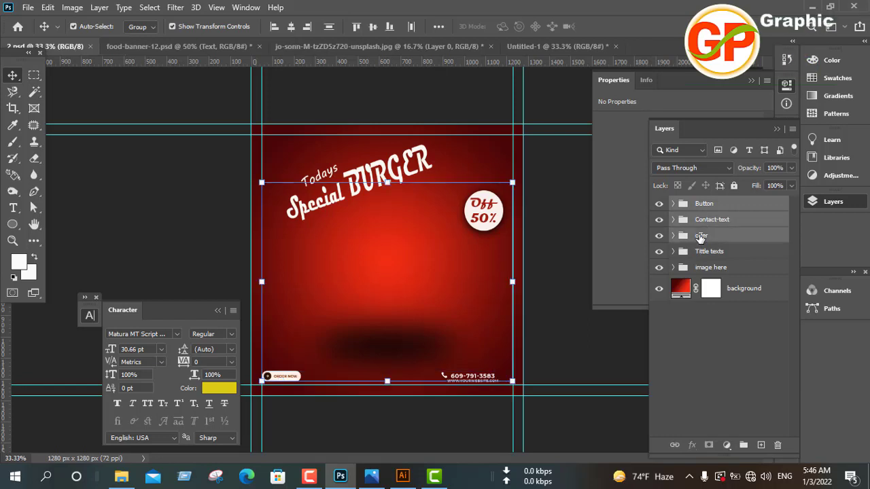
{"action": "left_click", "coordinate": [538, 46]}
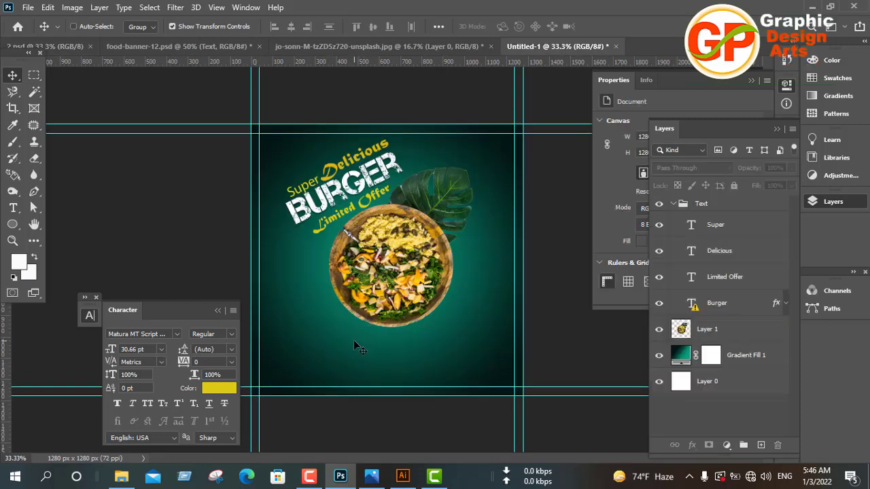
{"action": "key", "text": "ctrl+v"}
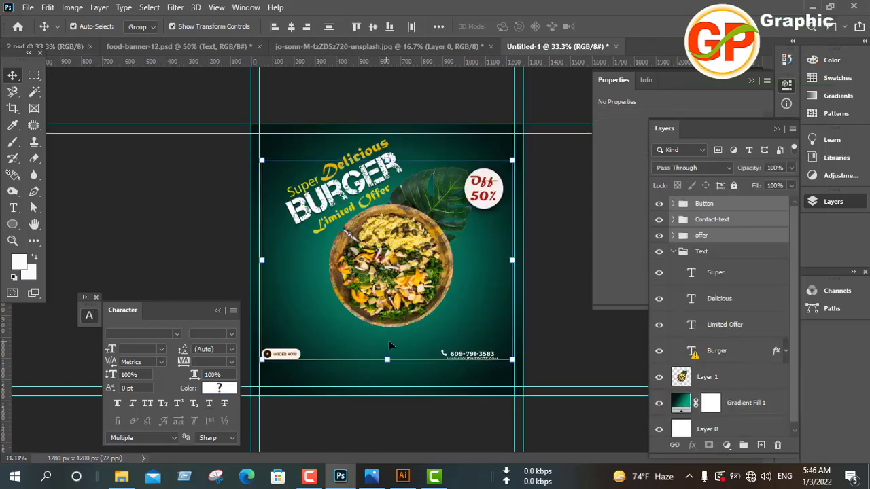
Move the pasted Button, Contact-text and offer groups together about 130 px down and 54 px right, and deselect them
{"action": "left_click_drag", "start_coordinate": [435, 351], "coordinate": [435, 353]}
{"action": "key", "text": "shift+Down"}
{"action": "key", "text": "shift+Down"}
{"action": "key", "text": "shift+Down"}
{"action": "key", "text": "shift+Down"}
{"action": "key", "text": "shift+Down"}
{"action": "key", "text": "shift+Down"}
{"action": "key", "text": "shift+Down"}
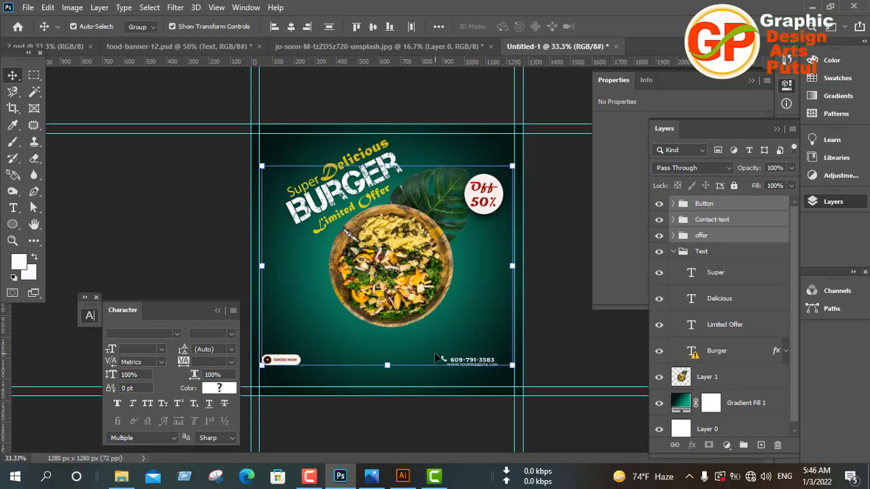
{"action": "key", "text": "shift+Down"}
{"action": "key", "text": "shift+Down"}
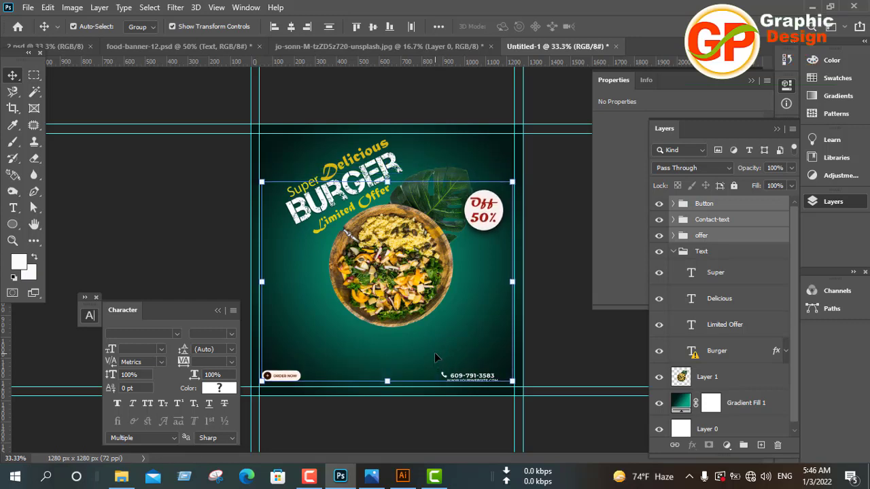
{"action": "key", "text": "shift+Down"}
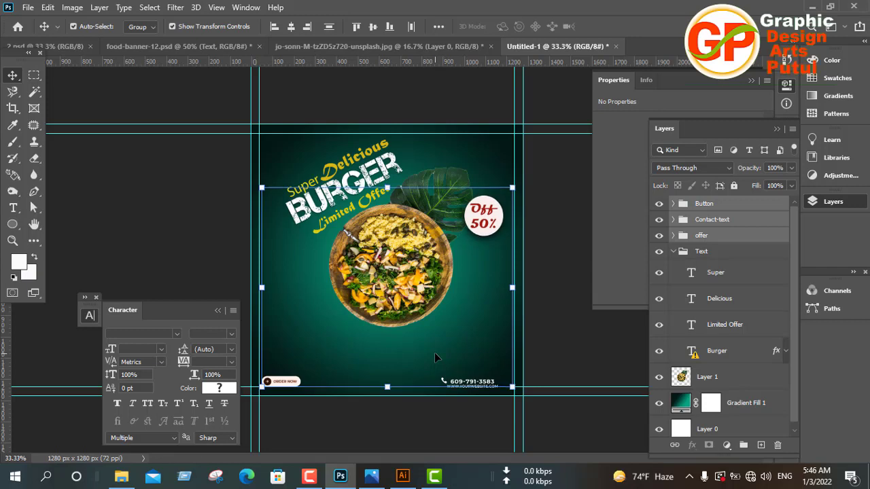
{"action": "key", "text": "shift+Right"}
{"action": "key", "text": "shift+Right"}
{"action": "key", "text": "shift+Right"}
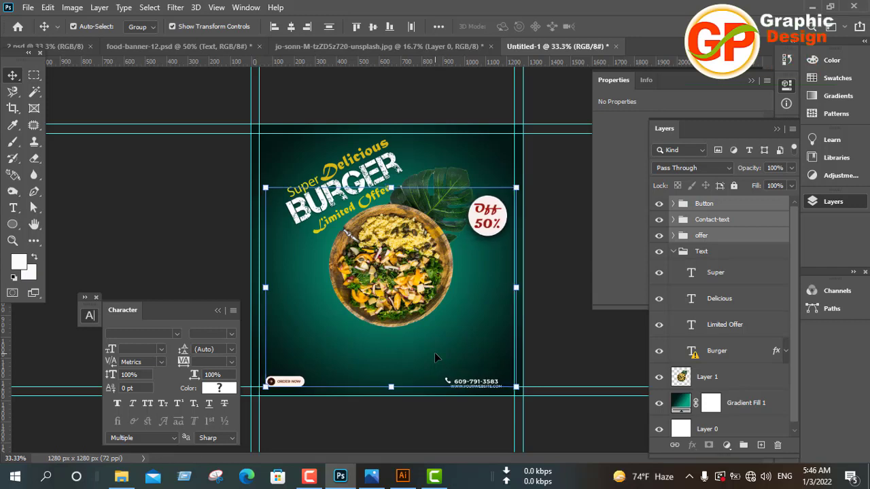
{"action": "key", "text": "shift+Right"}
{"action": "key", "text": "shift+Right"}
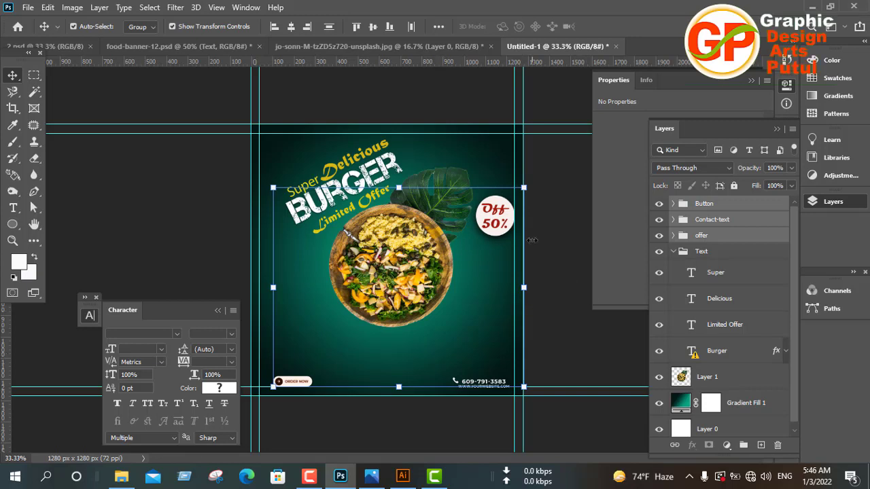
{"action": "left_click", "coordinate": [556, 268]}
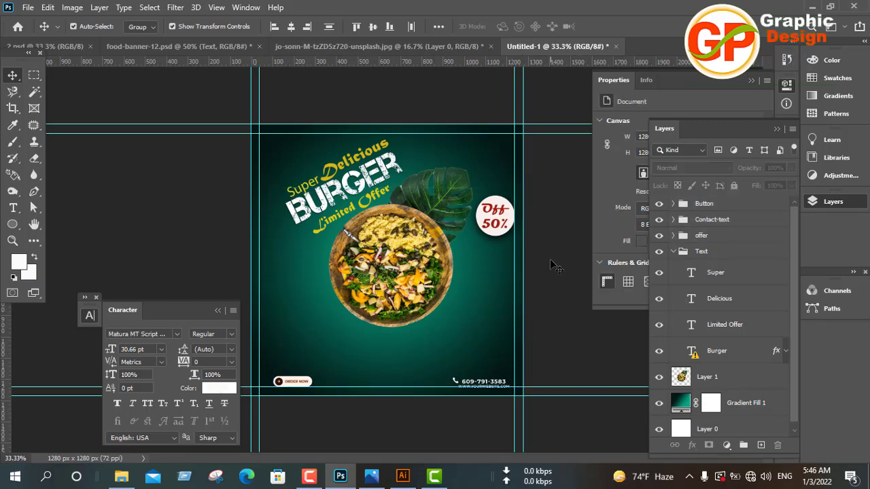
Recolor the Ellipse 2 badge shape in the offer group yellow with hex value d1cf11
{"action": "left_click", "coordinate": [506, 219]}
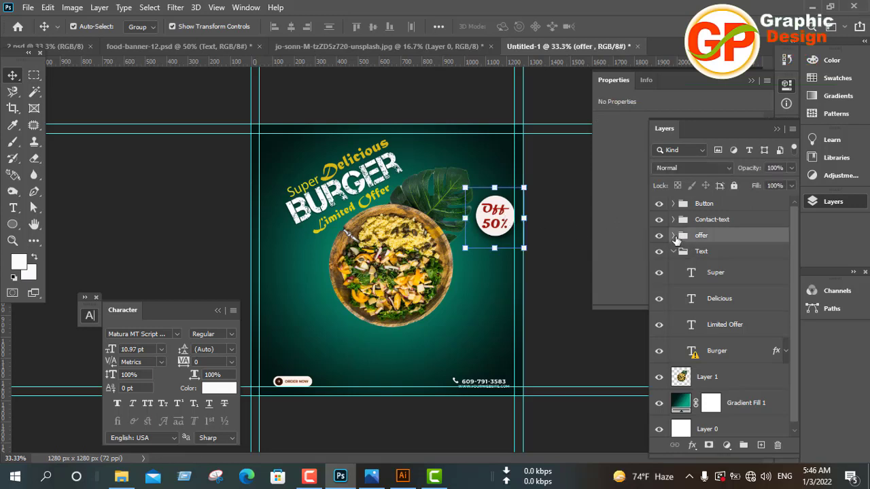
{"action": "left_click", "coordinate": [674, 235]}
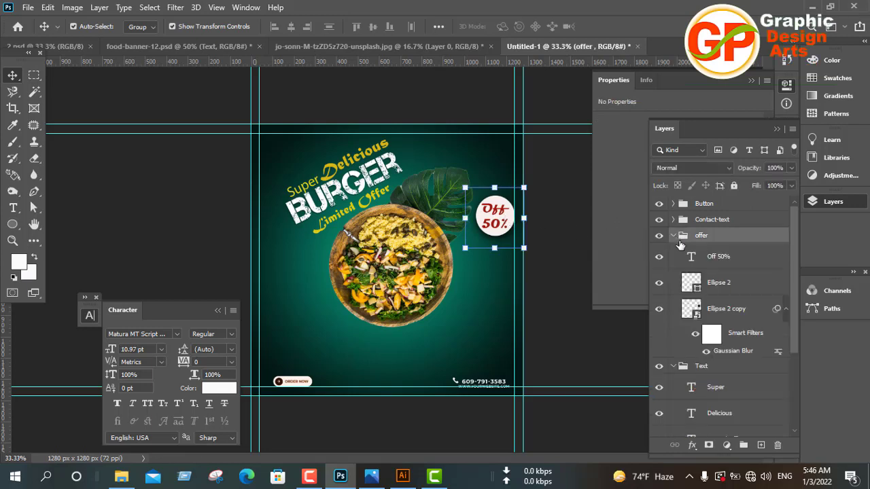
{"action": "left_click", "coordinate": [734, 284]}
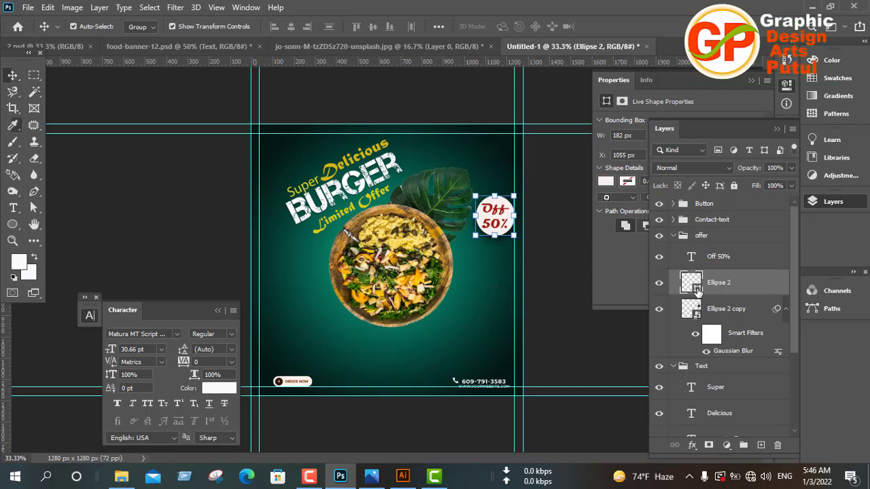
{"action": "double_click", "coordinate": [697, 291]}
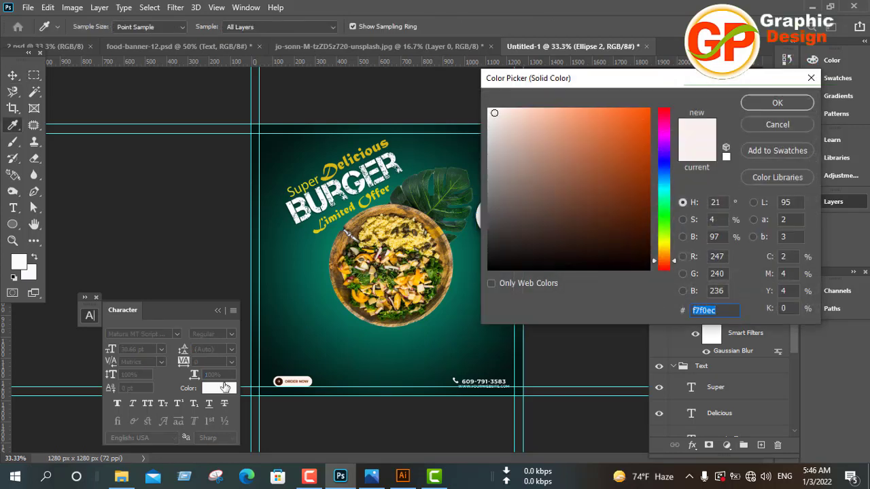
{"action": "left_click", "coordinate": [665, 246]}
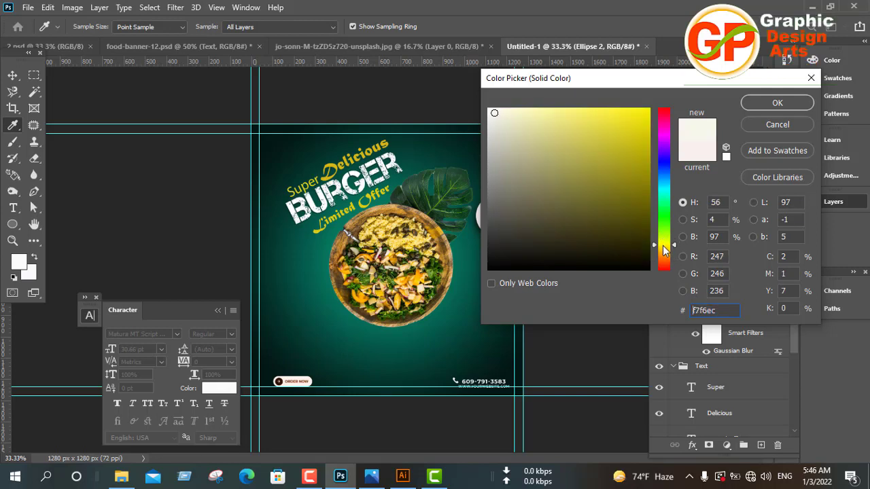
{"action": "left_click", "coordinate": [666, 240]}
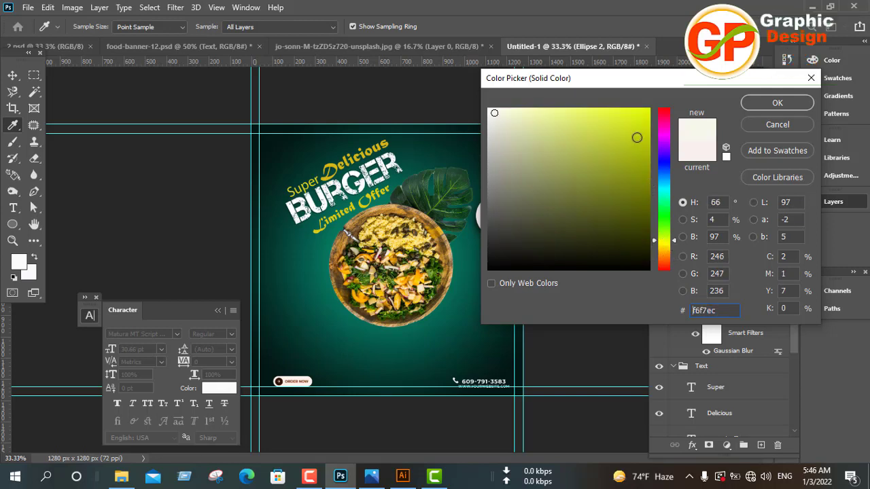
{"action": "left_click", "coordinate": [637, 137]}
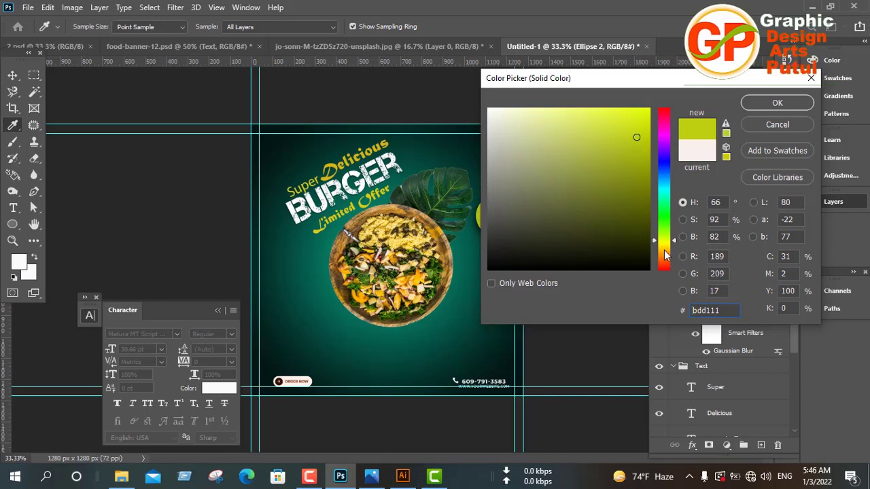
{"action": "left_click_drag", "start_coordinate": [675, 240], "coordinate": [677, 244]}
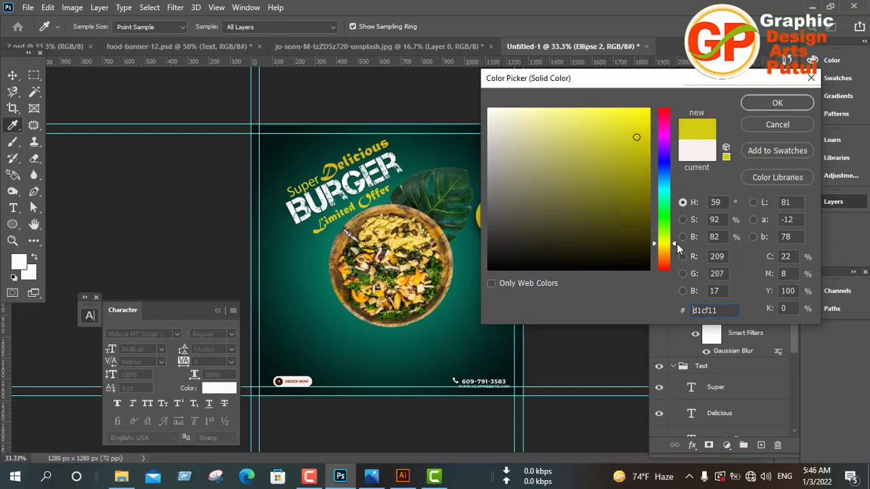
{"action": "left_click", "coordinate": [768, 102]}
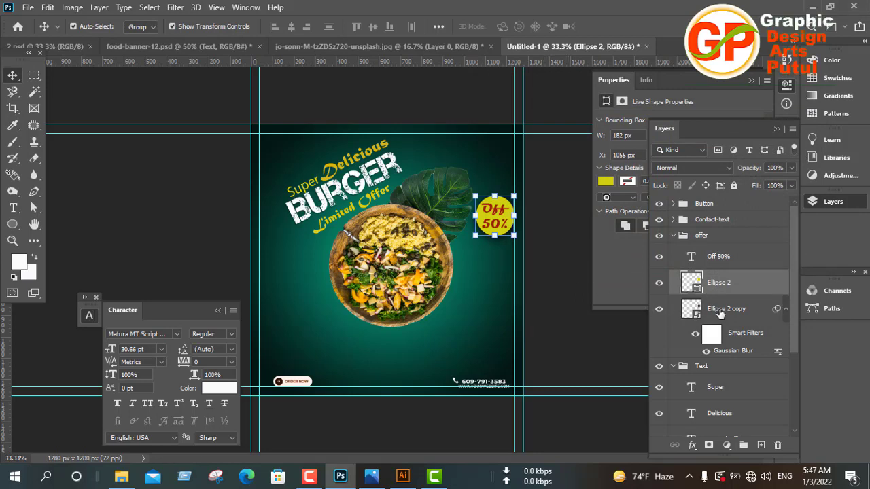
Recolor the Off 50% text near-white with hex value fcfafa and deselect the layer
{"action": "left_click", "coordinate": [721, 256]}
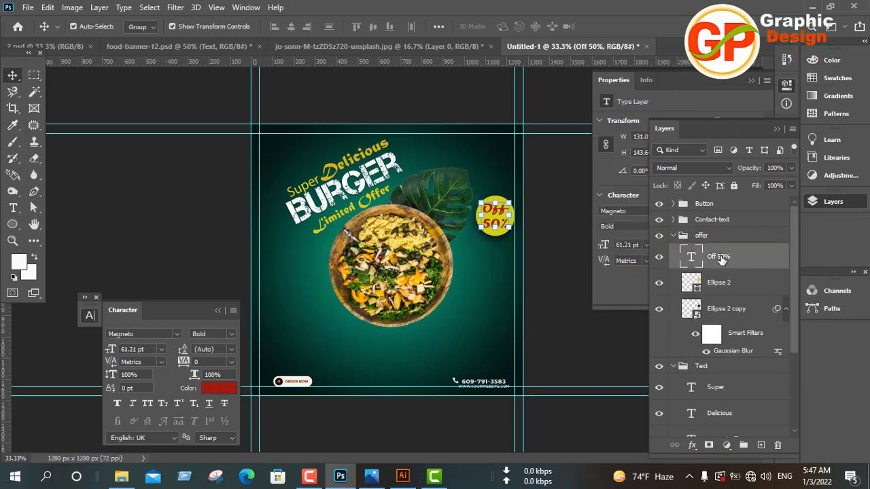
{"action": "left_click", "coordinate": [228, 390]}
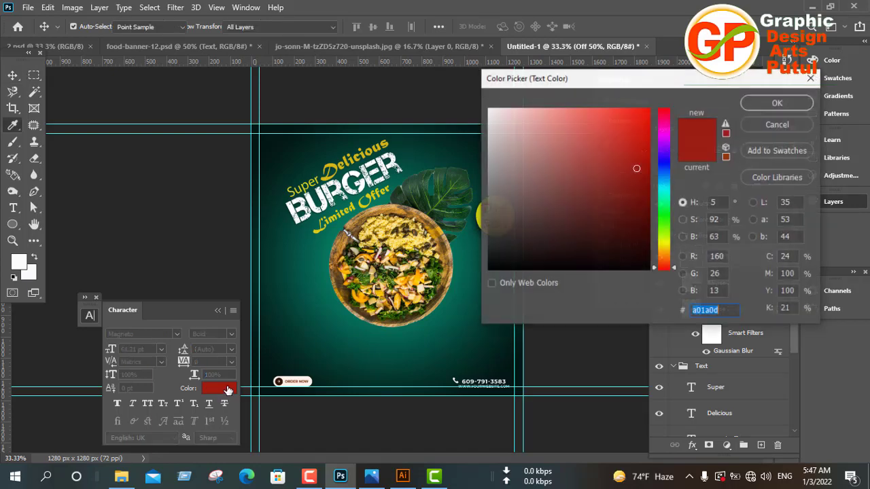
{"action": "left_click", "coordinate": [489, 110]}
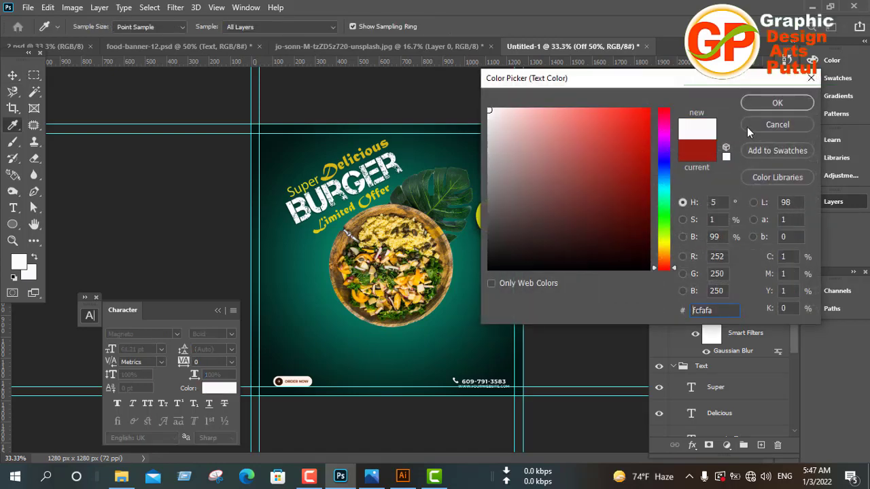
{"action": "left_click", "coordinate": [775, 104]}
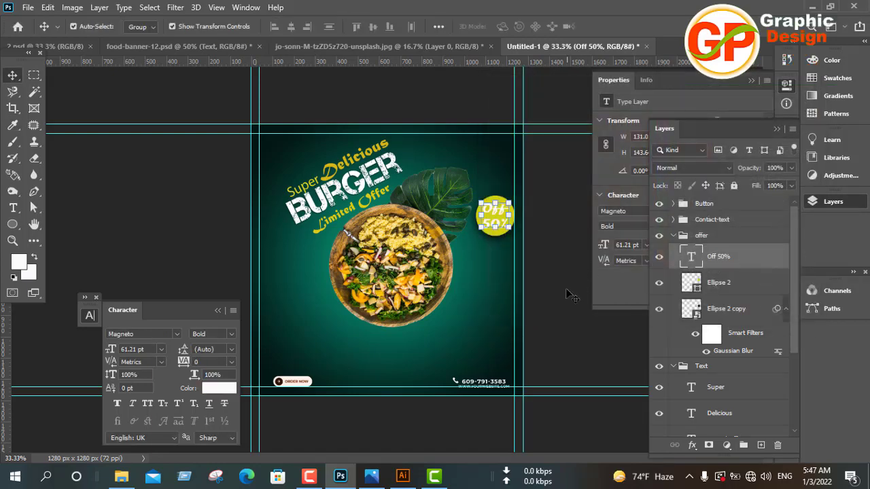
{"action": "left_click", "coordinate": [570, 294]}
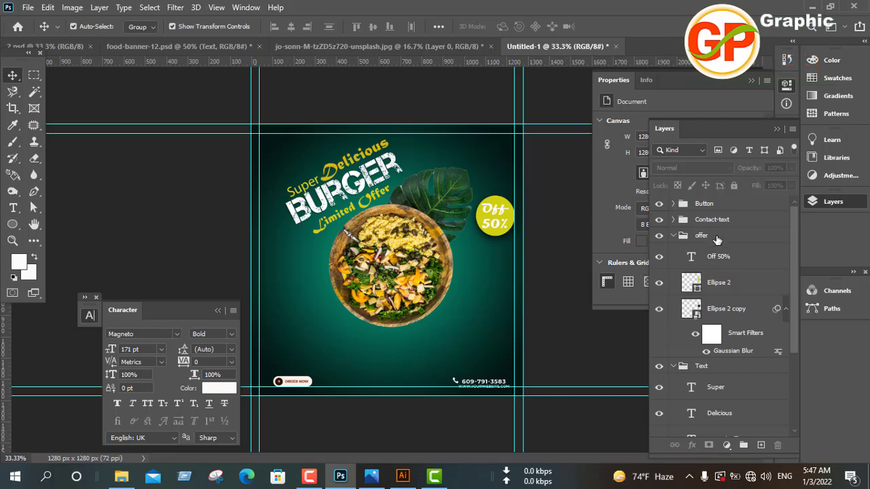
Recolor the bg shape behind the Order Now text in the Button group yellow with hex value cbbb0d and deselect it
{"action": "left_click", "coordinate": [710, 207]}
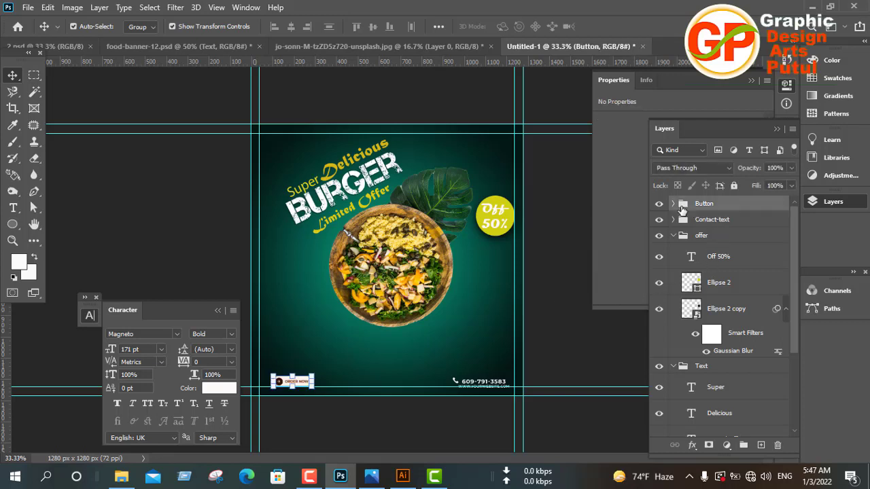
{"action": "left_click", "coordinate": [673, 204]}
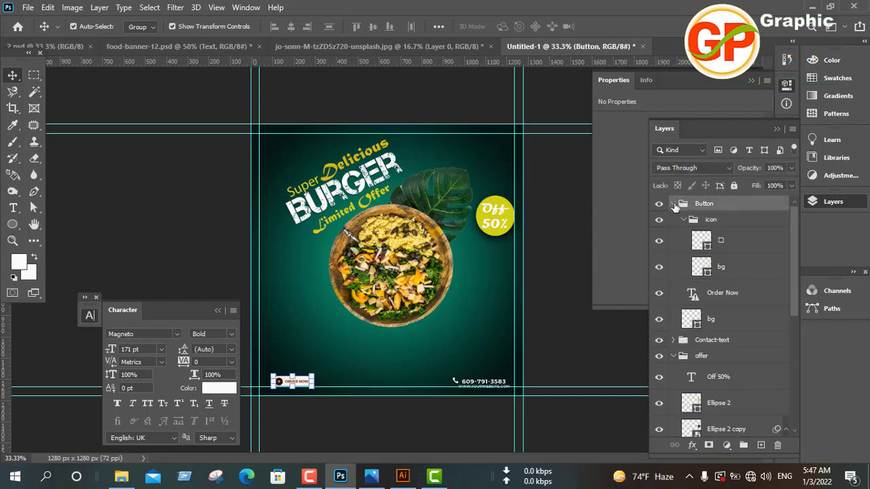
{"action": "left_click", "coordinate": [739, 243]}
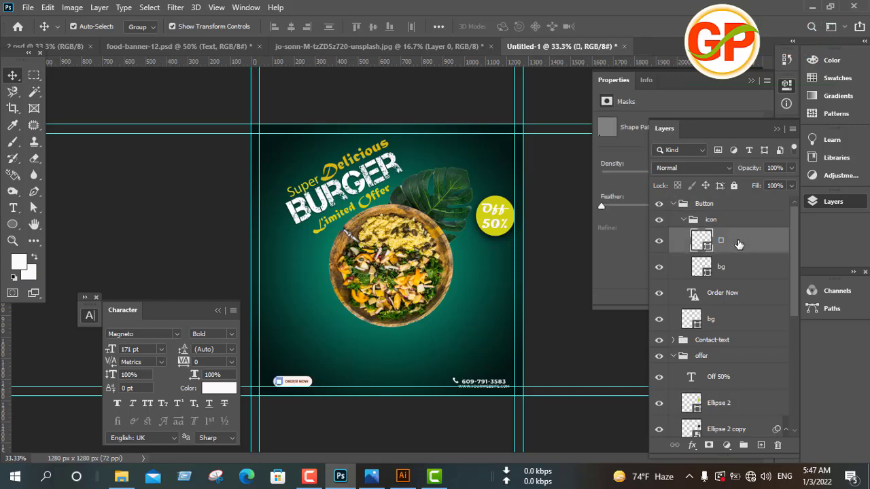
{"action": "left_click", "coordinate": [733, 277]}
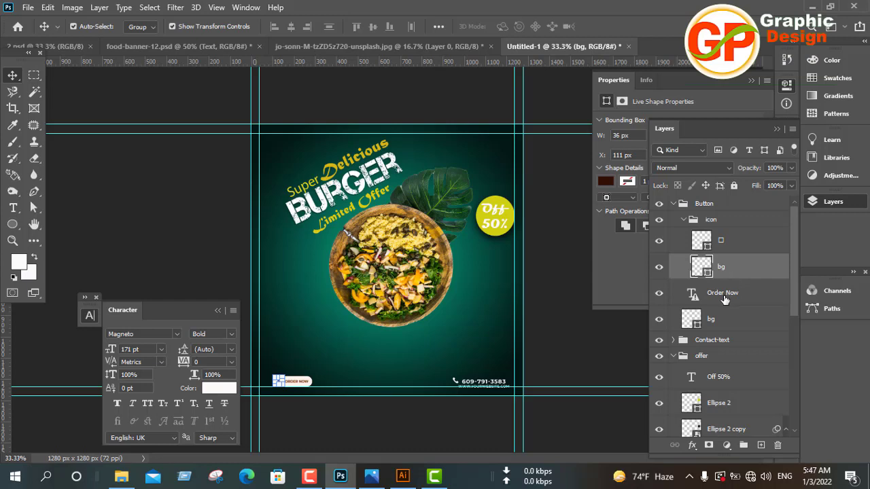
{"action": "left_click", "coordinate": [725, 299]}
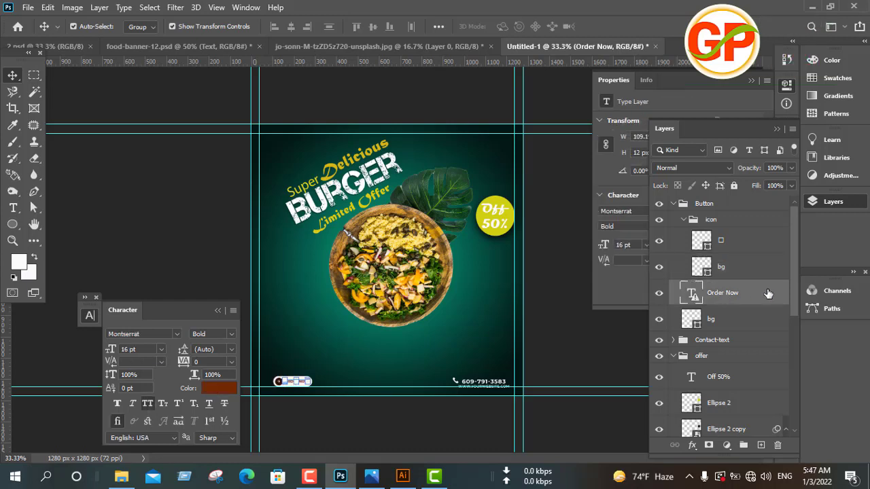
{"action": "left_click", "coordinate": [733, 319]}
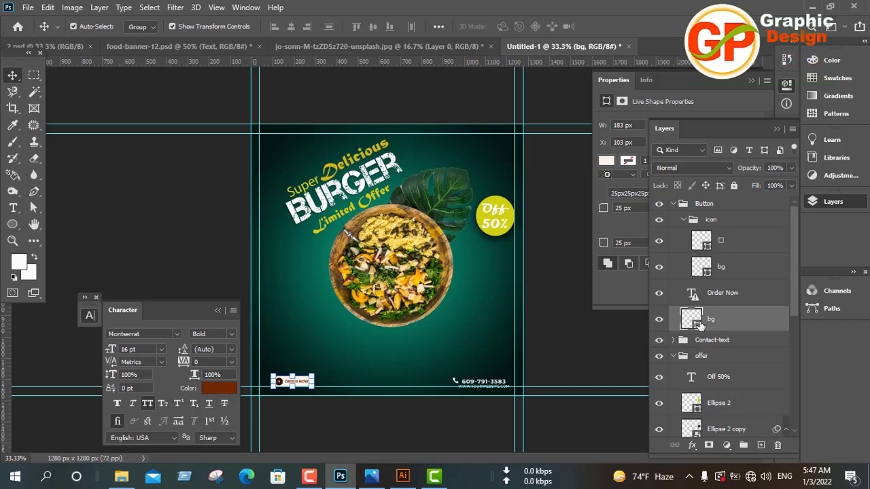
{"action": "double_click", "coordinate": [698, 323]}
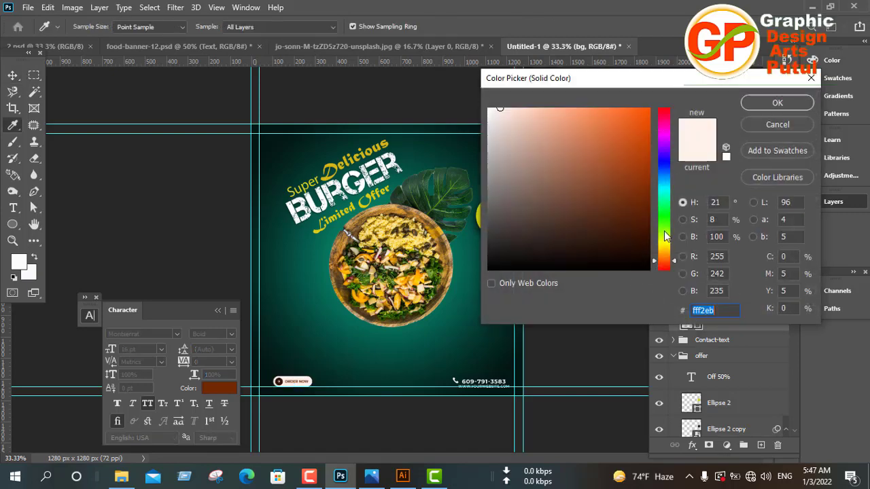
{"action": "left_click", "coordinate": [665, 246]}
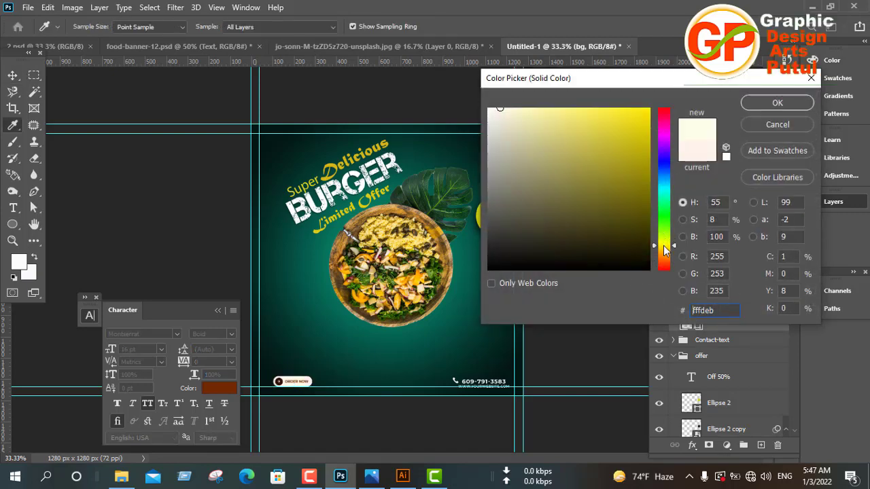
{"action": "left_click", "coordinate": [640, 141]}
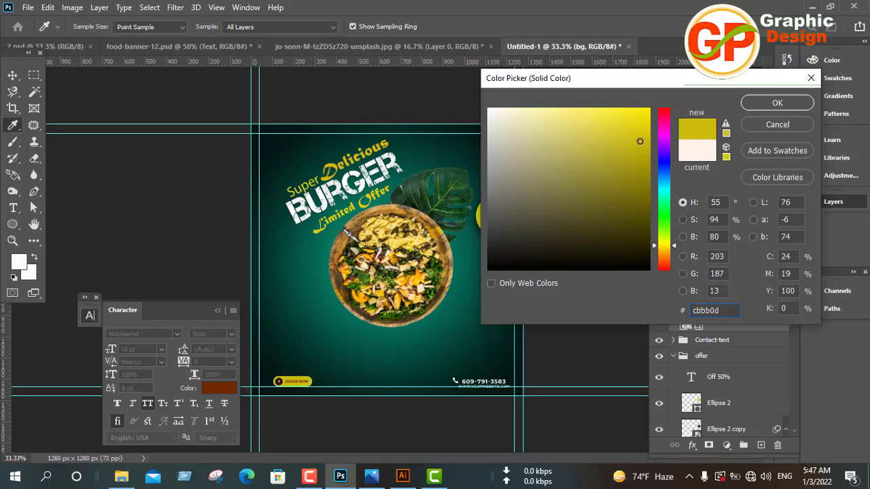
{"action": "left_click", "coordinate": [764, 102]}
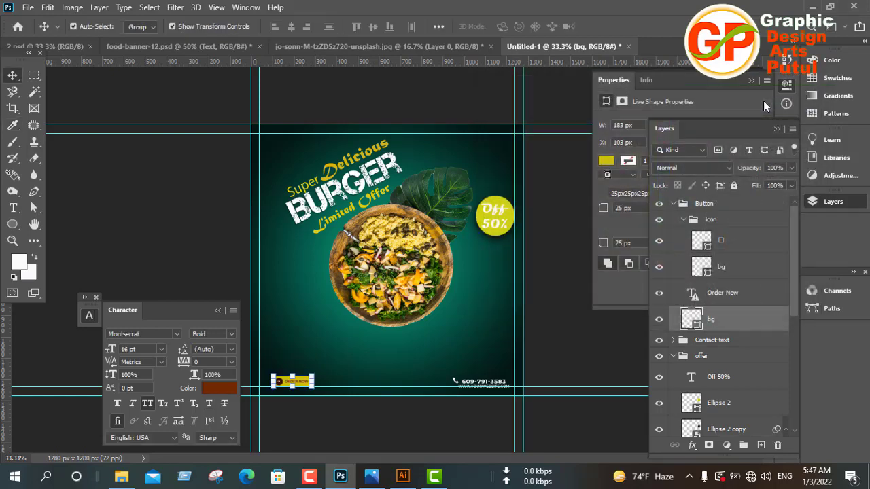
{"action": "left_click", "coordinate": [541, 305]}
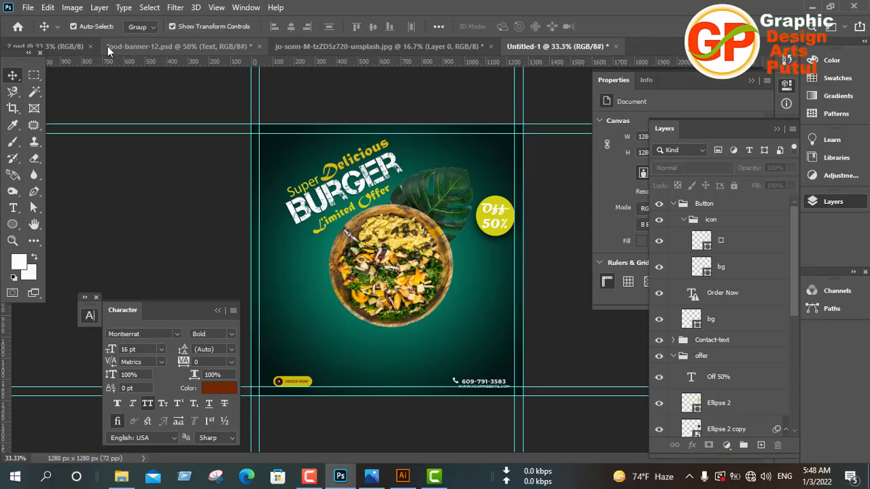
Copy the image here shadow group from 2.psd into Untitled-1 and place the shadow just beneath the salad bowl
{"action": "left_click", "coordinate": [62, 46]}
{"action": "left_click", "coordinate": [391, 358]}
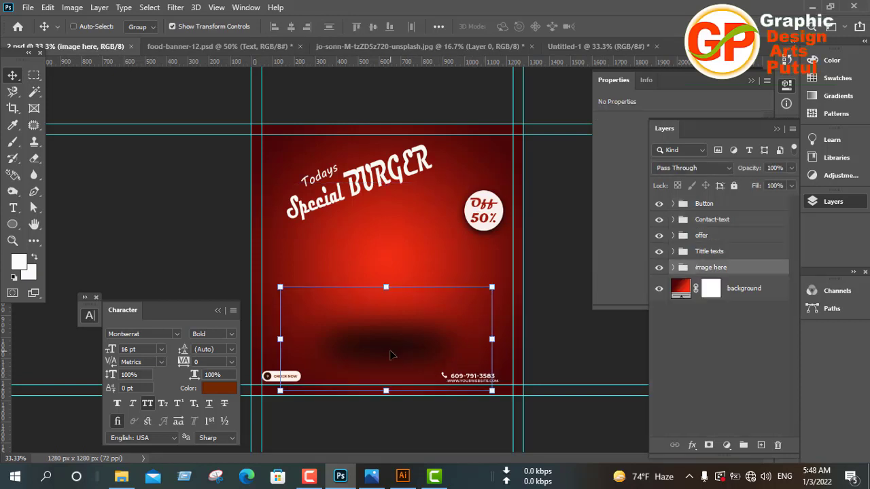
{"action": "left_click", "coordinate": [568, 45]}
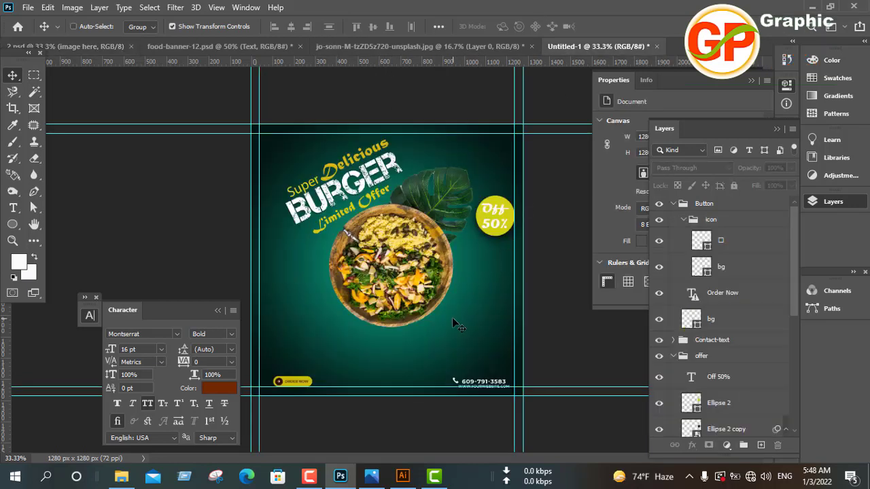
{"action": "key", "text": "ctrl+v"}
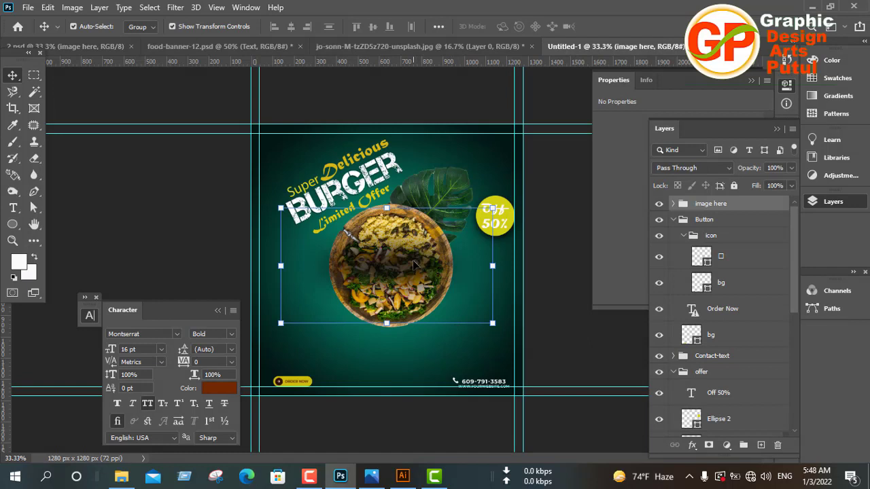
{"action": "left_click_drag", "start_coordinate": [423, 295], "coordinate": [424, 303]}
{"action": "left_click_drag", "start_coordinate": [415, 273], "coordinate": [417, 339]}
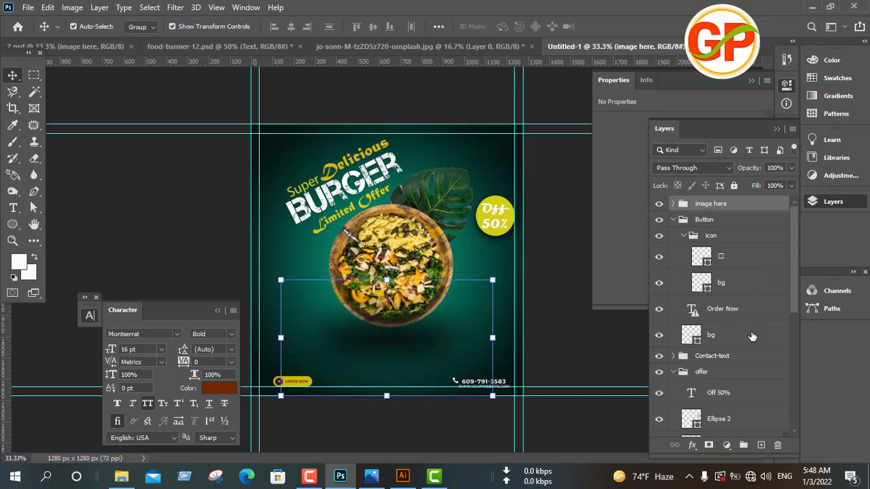
Reorder the image here shadow group in the layer stack to directly below the Burger text and above Layer 1
{"action": "scroll", "coordinate": [747, 360], "scroll_direction": "down", "scroll_amount": 6}
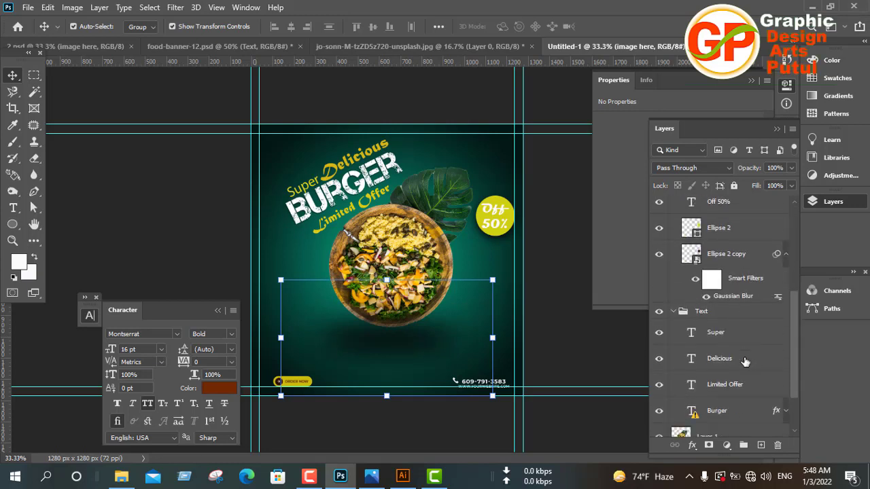
{"action": "scroll", "coordinate": [746, 361], "scroll_direction": "down", "scroll_amount": 3}
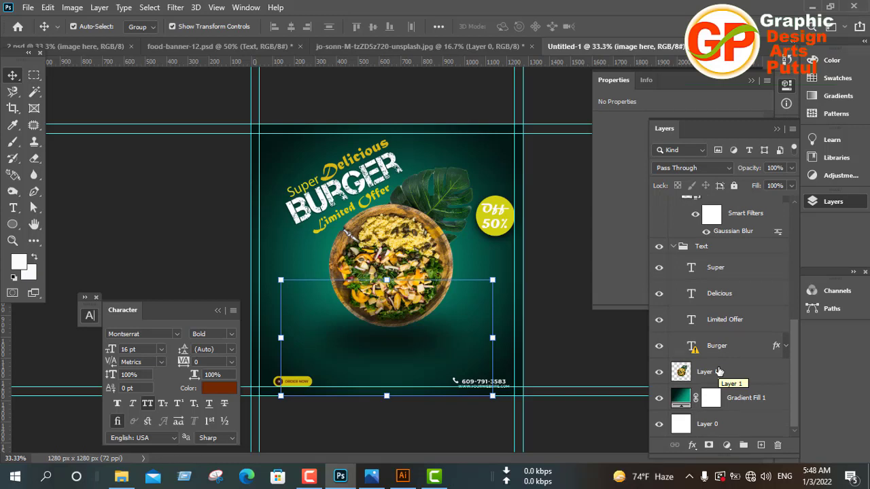
{"action": "scroll", "coordinate": [719, 372], "scroll_direction": "up", "scroll_amount": 10}
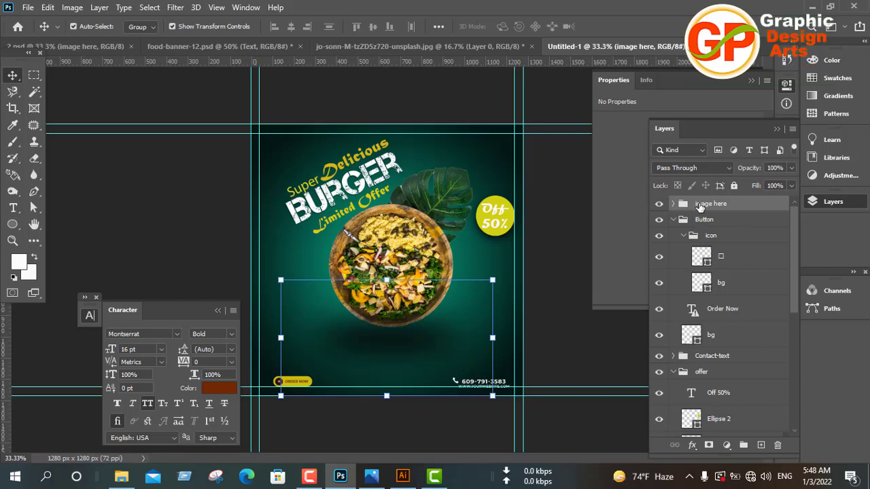
{"action": "left_click_drag", "start_coordinate": [700, 206], "coordinate": [724, 429]}
{"action": "scroll", "coordinate": [765, 370], "scroll_direction": "down", "scroll_amount": 6}
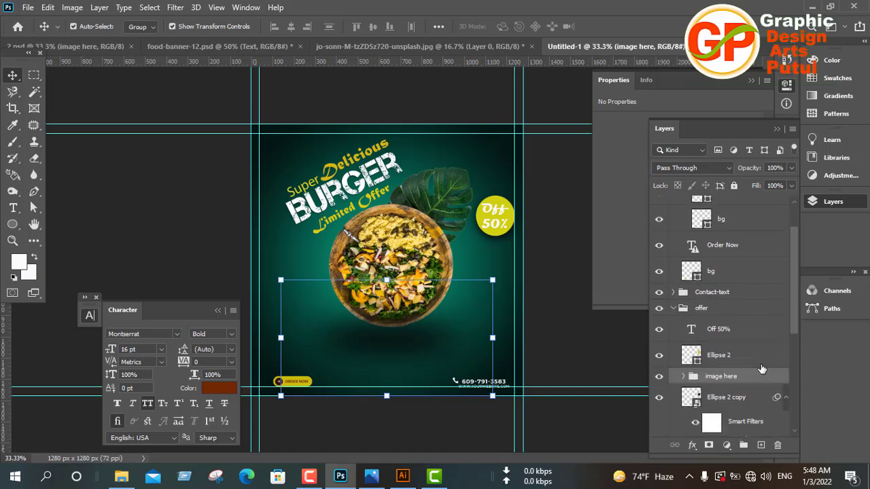
{"action": "scroll", "coordinate": [761, 369], "scroll_direction": "down", "scroll_amount": 4}
{"action": "left_click_drag", "start_coordinate": [721, 249], "coordinate": [747, 416]}
{"action": "scroll", "coordinate": [744, 394], "scroll_direction": "down", "scroll_amount": 3}
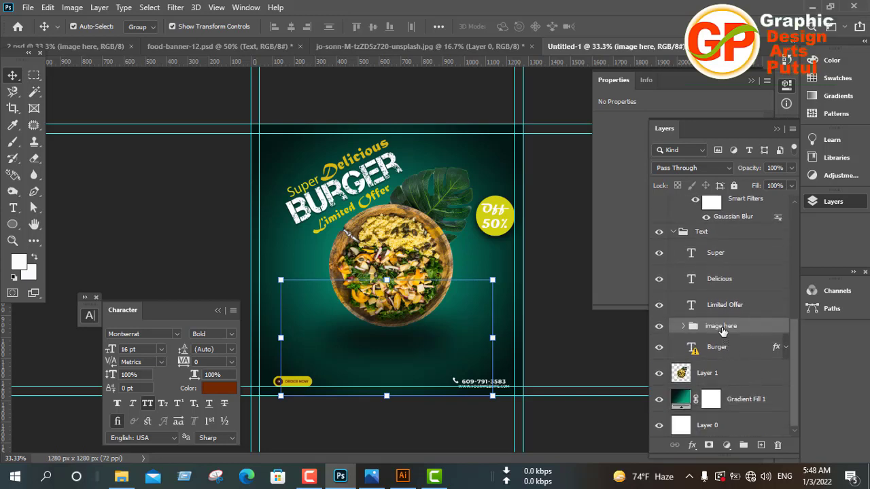
{"action": "left_click_drag", "start_coordinate": [721, 328], "coordinate": [713, 354]}
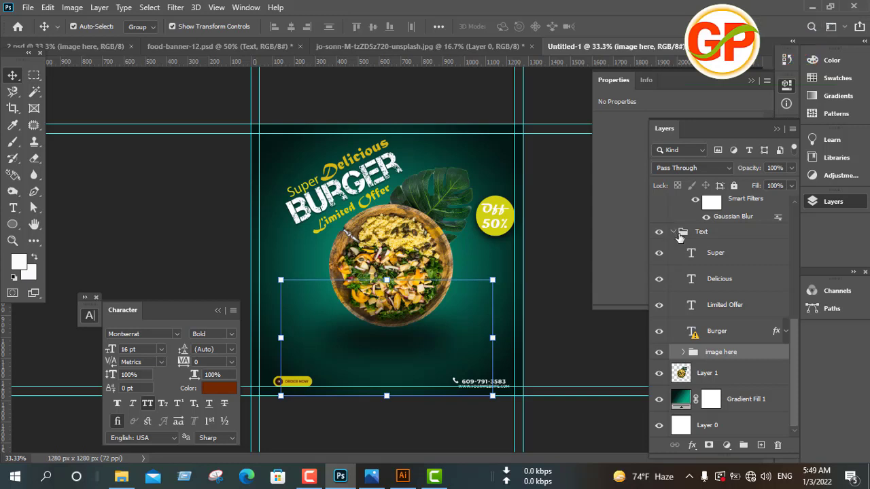
Collapse the Text and offer groups and the icon subgroup of the Button group
{"action": "left_click", "coordinate": [679, 235]}
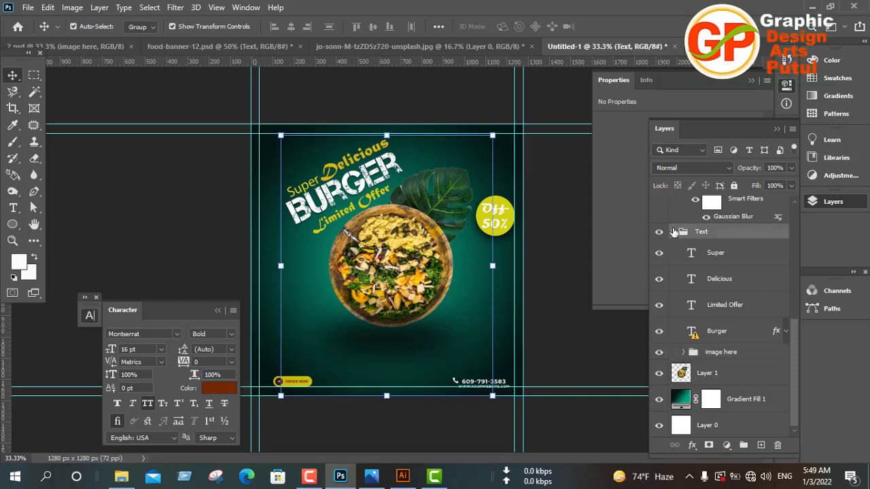
{"action": "left_click", "coordinate": [674, 232]}
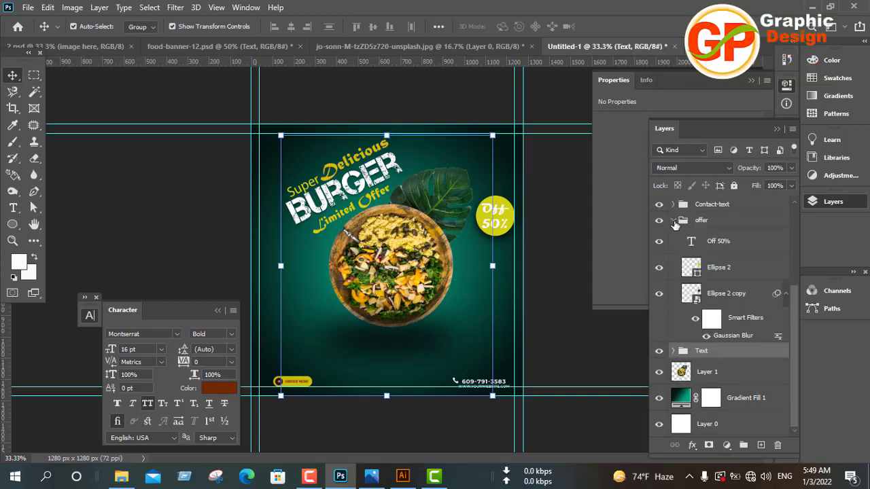
{"action": "left_click", "coordinate": [674, 223]}
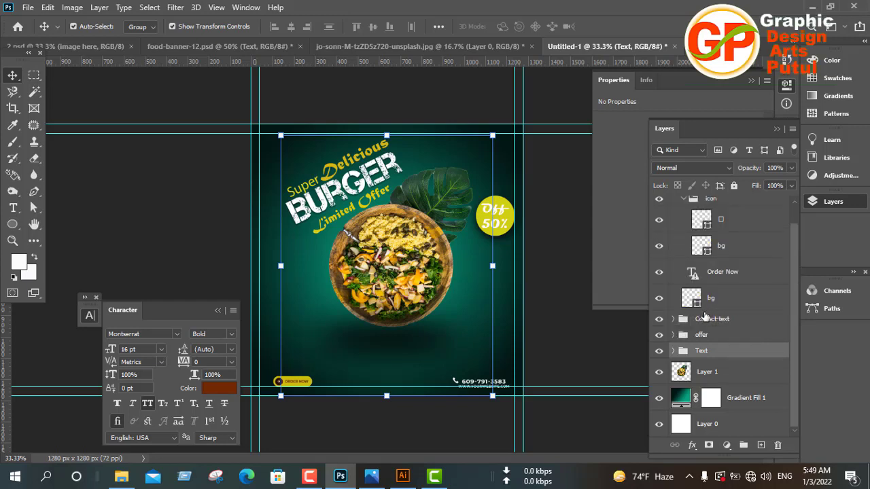
{"action": "scroll", "coordinate": [705, 317], "scroll_direction": "up", "scroll_amount": 1}
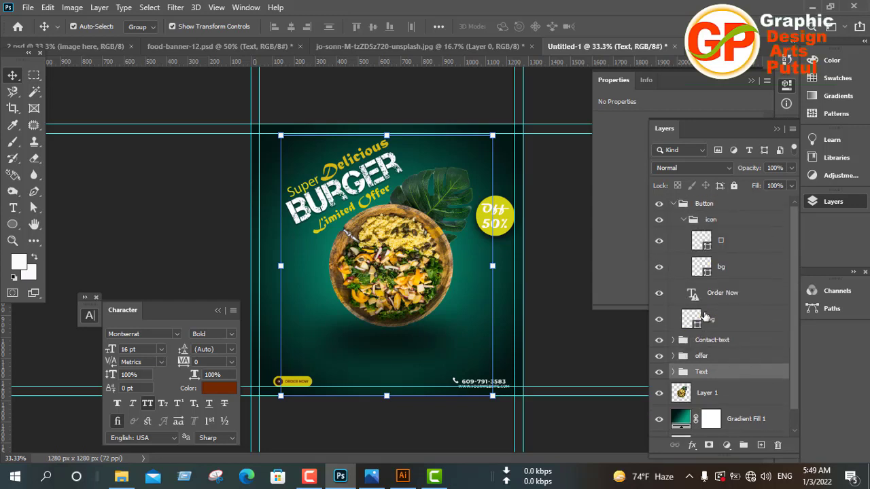
{"action": "left_click", "coordinate": [690, 222]}
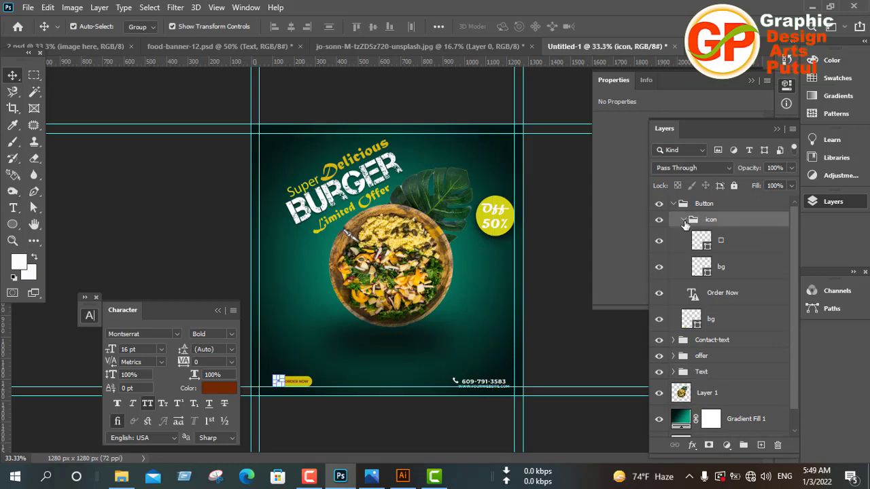
{"action": "left_click", "coordinate": [685, 220]}
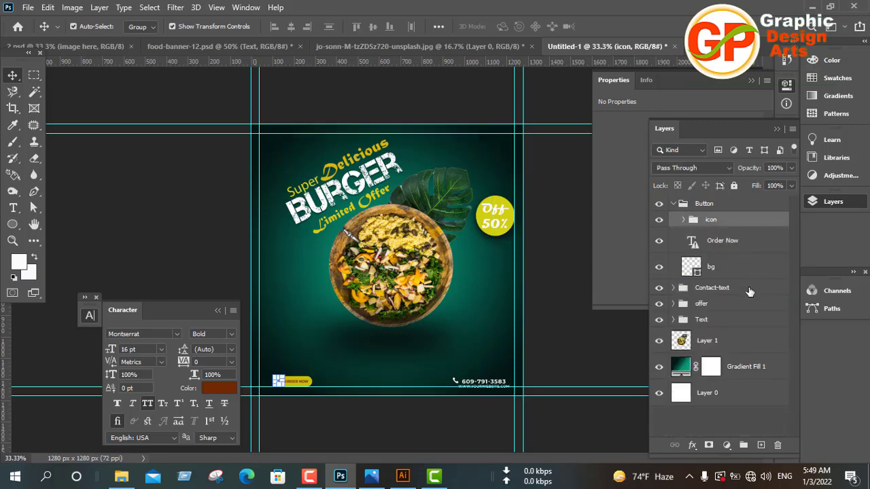
Review the layer structure of the Button, Text and offer groups and the salad bowl's Layer 1
{"action": "left_click", "coordinate": [726, 243]}
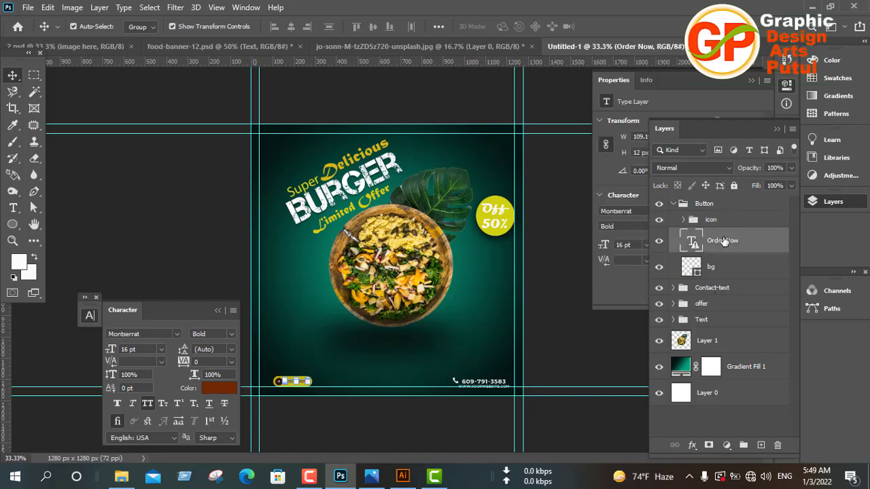
{"action": "left_click", "coordinate": [711, 268]}
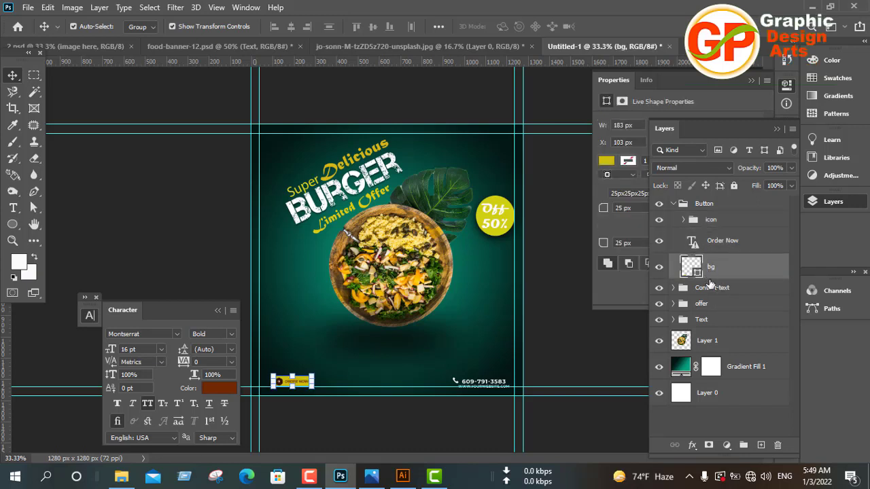
{"action": "left_click", "coordinate": [765, 318]}
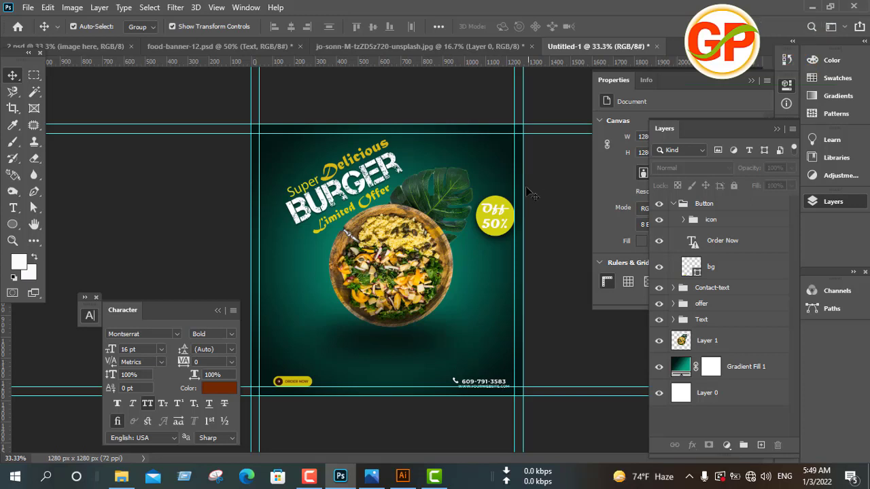
{"action": "left_click", "coordinate": [425, 349]}
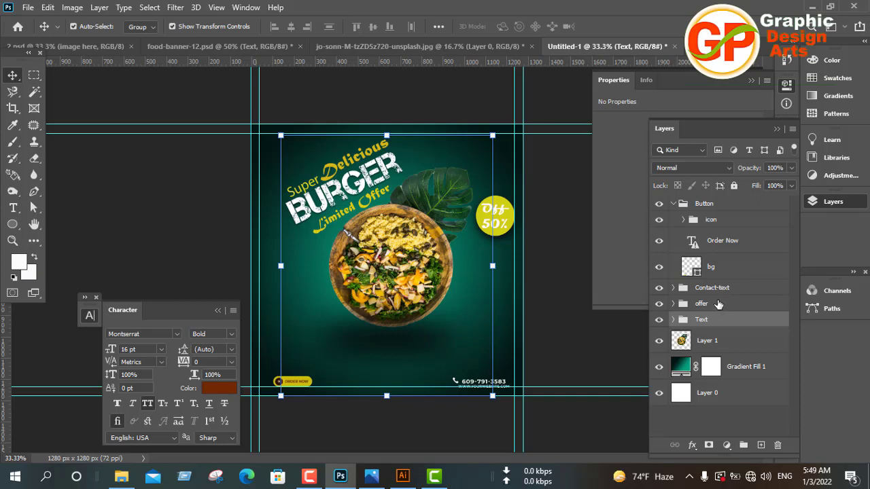
{"action": "left_click", "coordinate": [720, 347]}
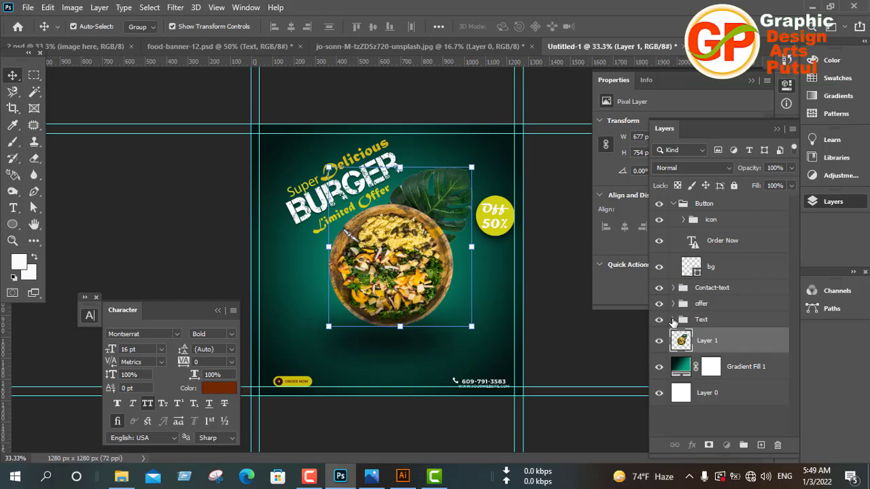
{"action": "left_click", "coordinate": [673, 319]}
{"action": "left_click", "coordinate": [673, 320]}
{"action": "left_click", "coordinate": [673, 319]}
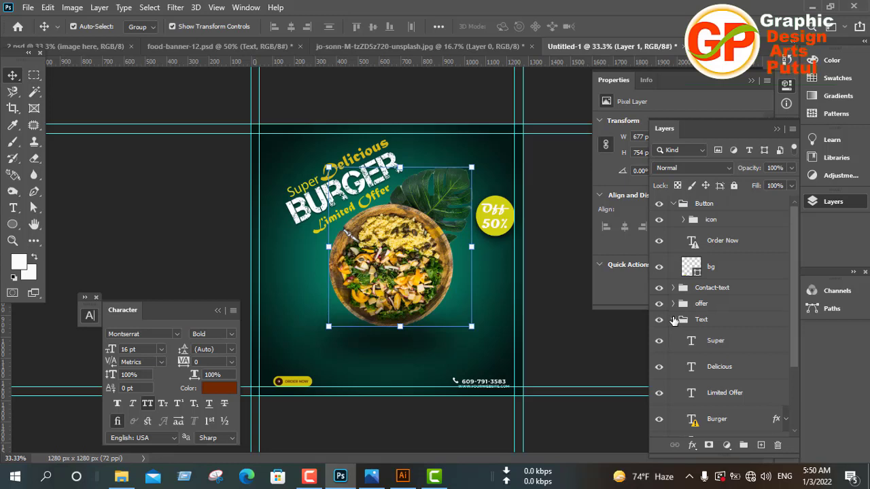
{"action": "left_click", "coordinate": [673, 320]}
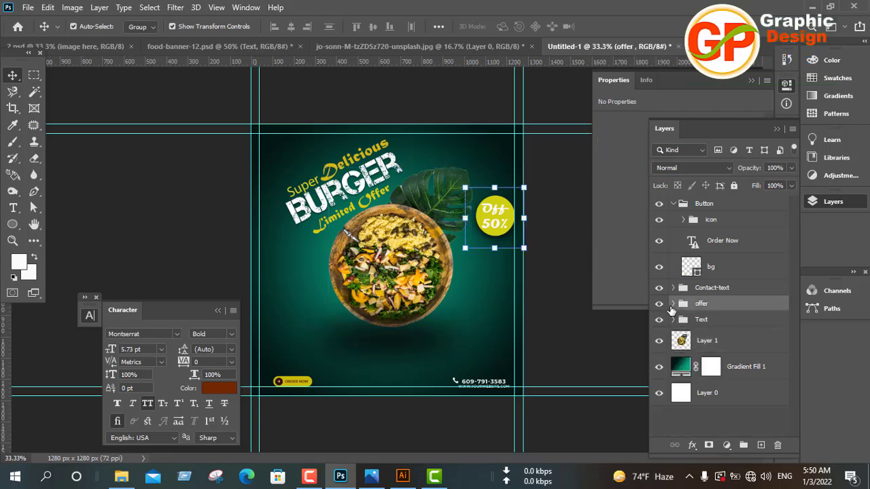
{"action": "left_click", "coordinate": [672, 307]}
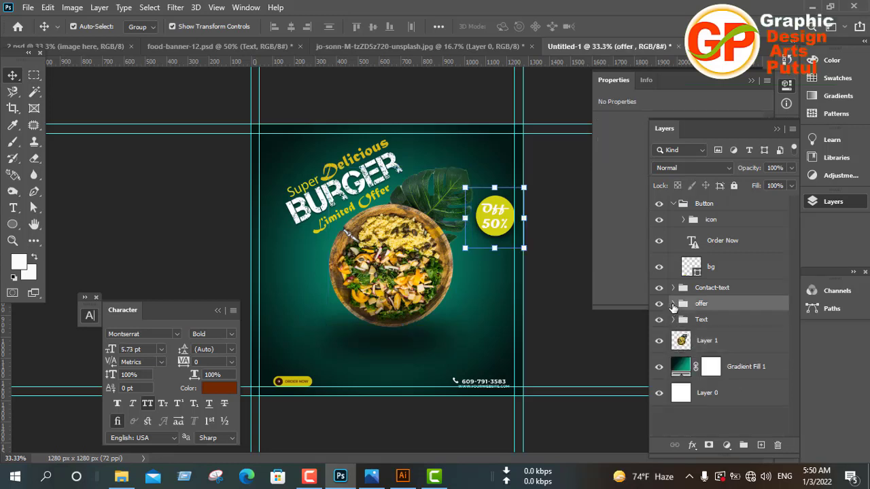
{"action": "left_click", "coordinate": [673, 304]}
{"action": "left_click", "coordinate": [673, 304]}
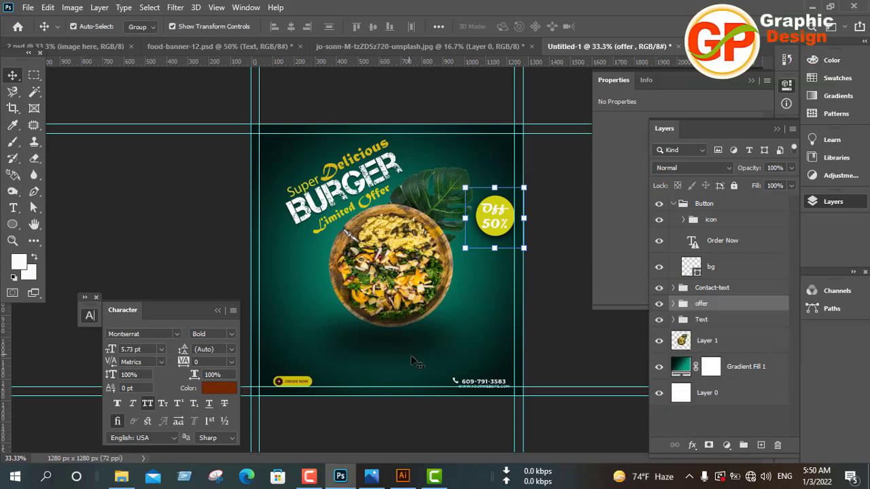
{"action": "left_click", "coordinate": [433, 348]}
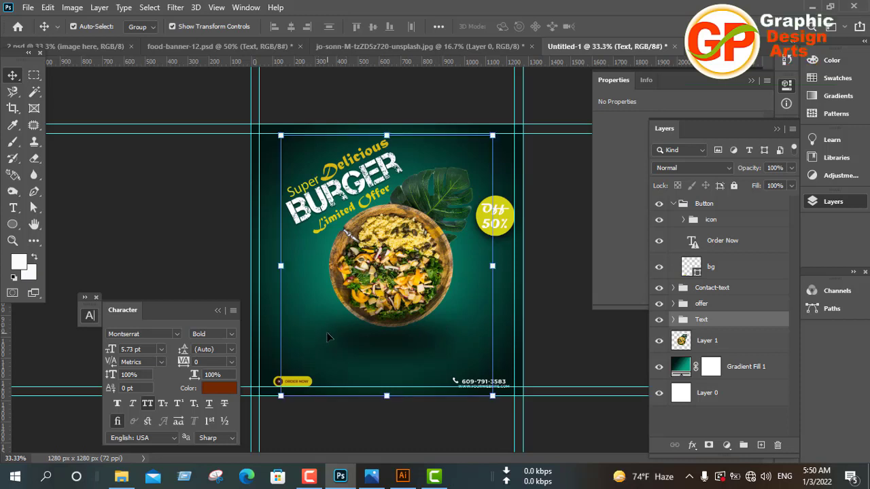
{"action": "left_click_drag", "start_coordinate": [379, 350], "coordinate": [379, 366]}
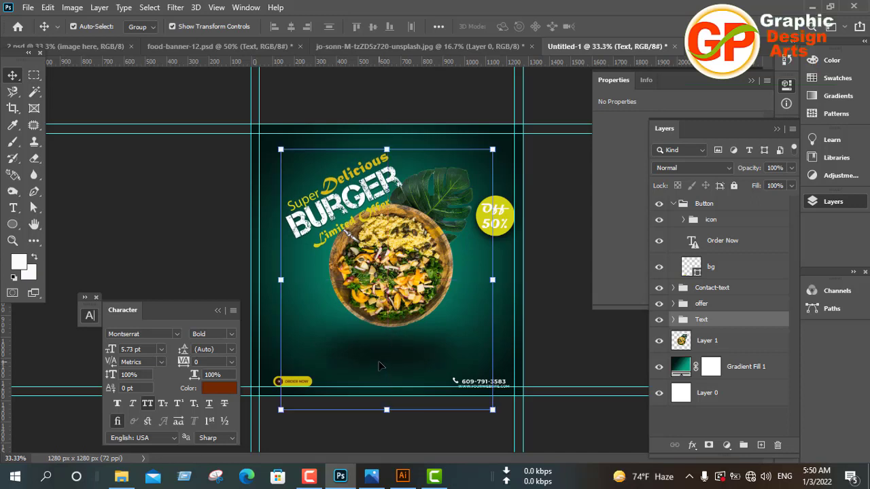
{"action": "key", "text": "ctrl+z"}
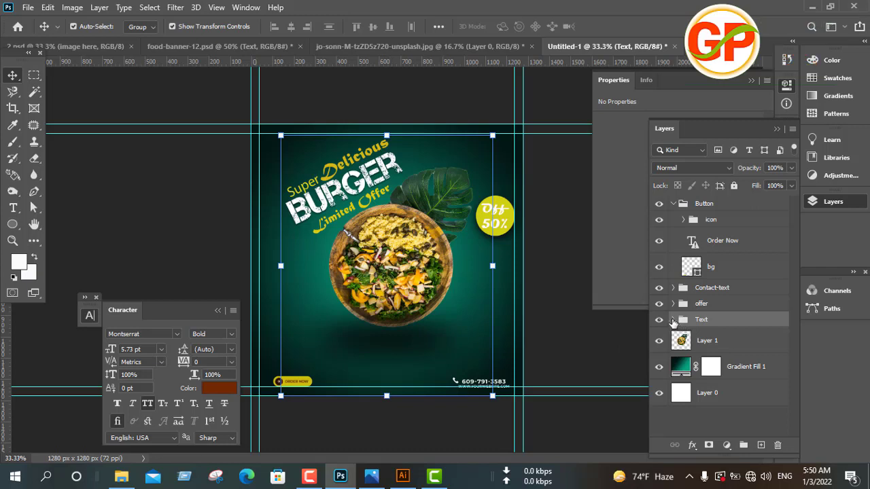
Move the image here shadow group out of the Text group to directly below Layer 1, and collapse the Text group
{"action": "left_click", "coordinate": [673, 319]}
{"action": "scroll", "coordinate": [756, 403], "scroll_direction": "down", "scroll_amount": 2}
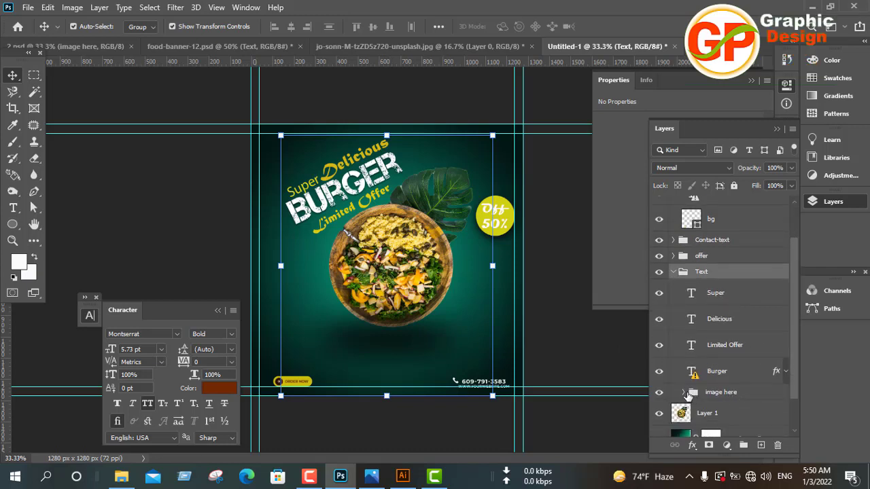
{"action": "left_click", "coordinate": [711, 394]}
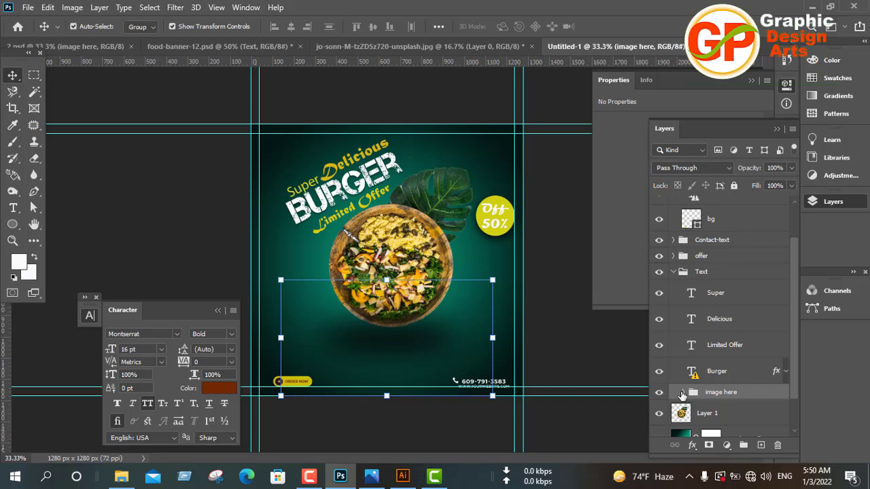
{"action": "left_click_drag", "start_coordinate": [682, 395], "coordinate": [693, 423]}
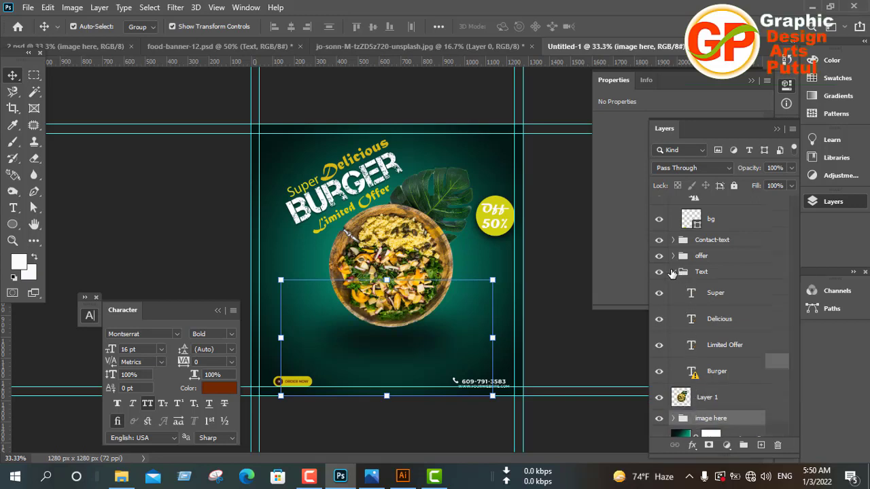
{"action": "left_click", "coordinate": [673, 272]}
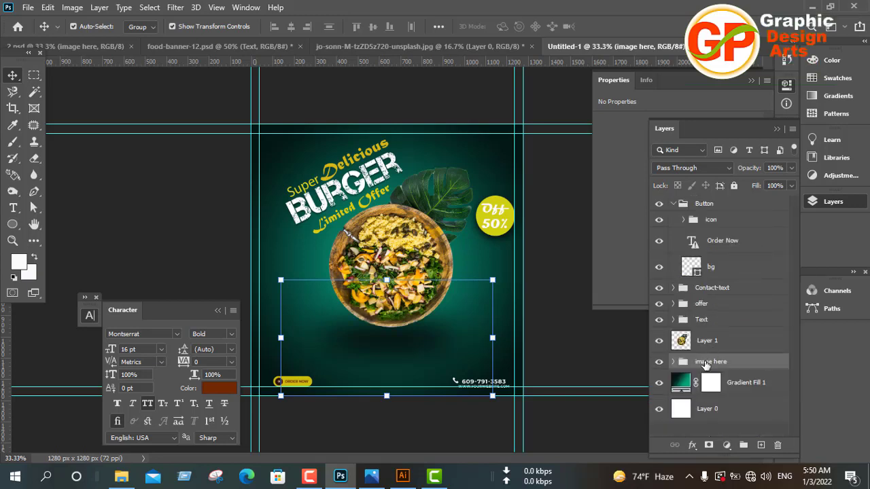
Reorder the image here group to directly above Layer 1 and fine-tune the shadow's vertical position, leaving it slightly lower beneath the salad bowl
{"action": "left_click_drag", "start_coordinate": [705, 365], "coordinate": [721, 334]}
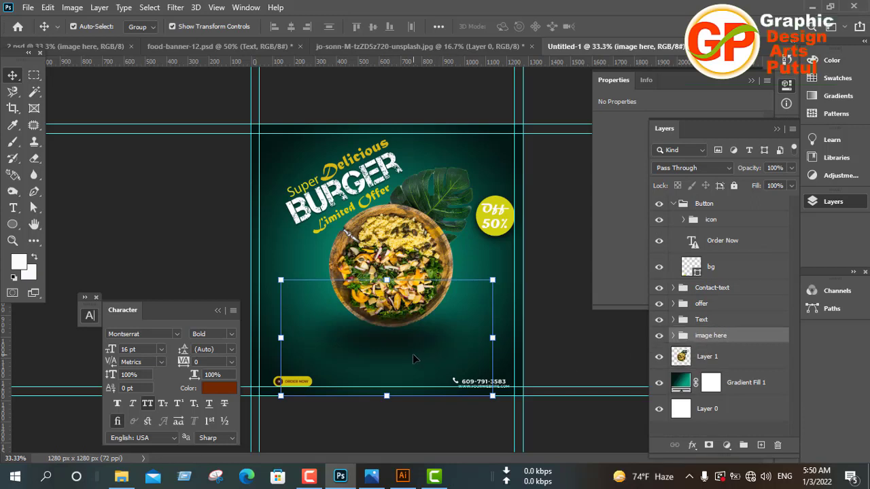
{"action": "key", "text": "Down"}
{"action": "key", "text": "Down"}
{"action": "key", "text": "Down"}
{"action": "key", "text": "Down"}
{"action": "key", "text": "Down"}
{"action": "key", "text": "Down"}
{"action": "key", "text": "Down"}
{"action": "key", "text": "Down"}
{"action": "key", "text": "Down"}
{"action": "key", "text": "Down"}
{"action": "key", "text": "Down"}
{"action": "key", "text": "Down"}
{"action": "key", "text": "Down"}
{"action": "key", "text": "Down"}
{"action": "key", "text": "Down"}
{"action": "key", "text": "Down"}
{"action": "key", "text": "Down"}
{"action": "key", "text": "Down"}
{"action": "key", "text": "Down"}
{"action": "key", "text": "Down"}
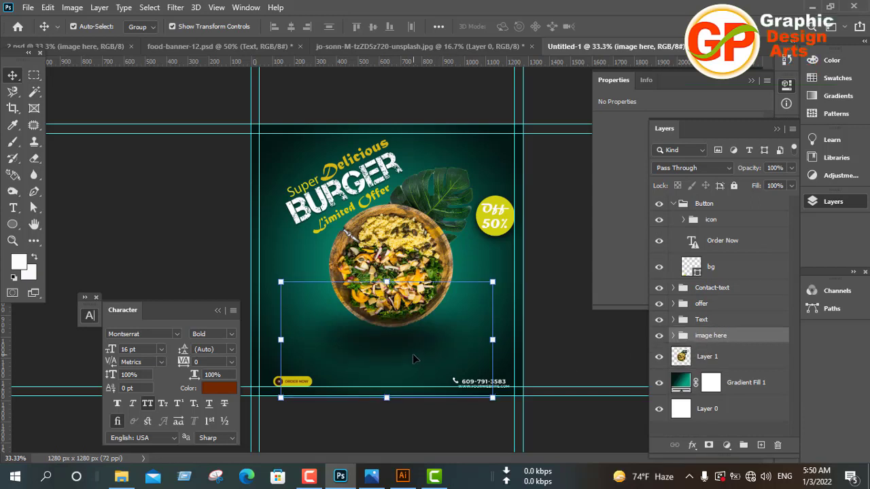
{"action": "key", "text": "Down"}
{"action": "key", "text": "Down"}
{"action": "key", "text": "Down"}
{"action": "key", "text": "Down"}
{"action": "key", "text": "Down"}
{"action": "key", "text": "Down"}
{"action": "key", "text": "Down"}
{"action": "key", "text": "Down"}
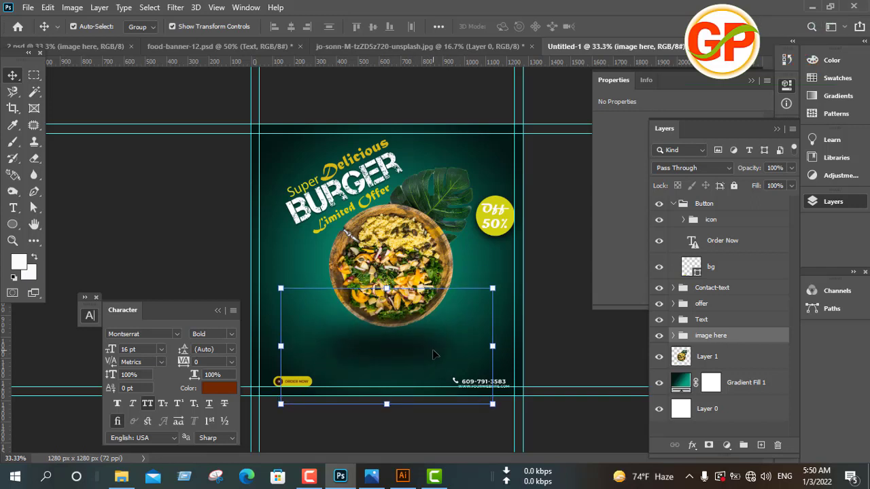
{"action": "key", "text": "Up"}
{"action": "key", "text": "Up"}
{"action": "key", "text": "Up"}
{"action": "key", "text": "Up"}
{"action": "key", "text": "Up"}
{"action": "key", "text": "Up"}
{"action": "key", "text": "Up"}
{"action": "key", "text": "Up"}
{"action": "key", "text": "Up"}
{"action": "key", "text": "Up"}
{"action": "key", "text": "Up"}
{"action": "key", "text": "Up"}
{"action": "key", "text": "Up"}
{"action": "key", "text": "Up"}
{"action": "key", "text": "Up"}
{"action": "key", "text": "Up"}
{"action": "key", "text": "Up"}
{"action": "key", "text": "Up"}
{"action": "key", "text": "Up"}
{"action": "key", "text": "Up"}
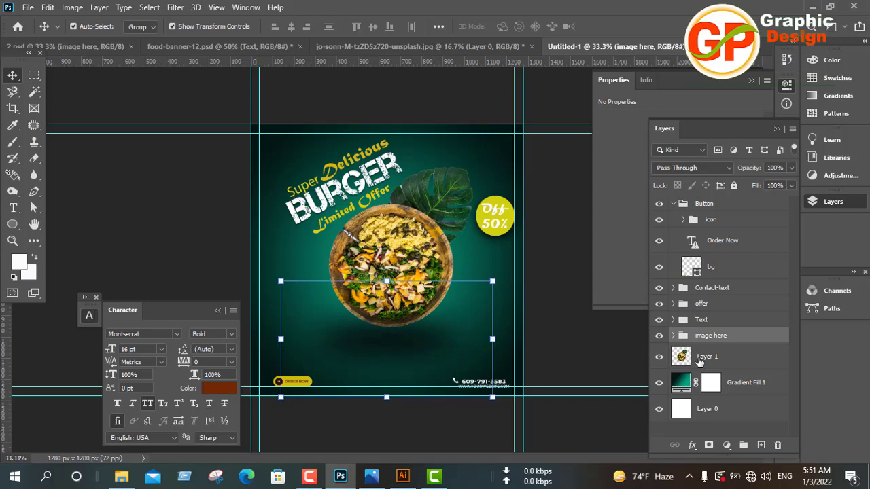
Move Layer 1 into the image here group and nudge the salad bowl and its shadow together slightly downward
{"action": "left_click_drag", "start_coordinate": [701, 363], "coordinate": [703, 340]}
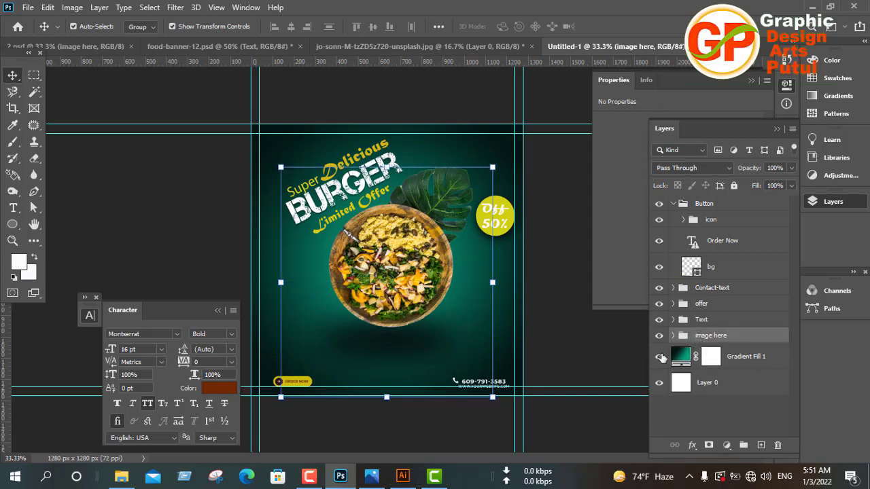
{"action": "key", "text": "Down"}
{"action": "key", "text": "Down"}
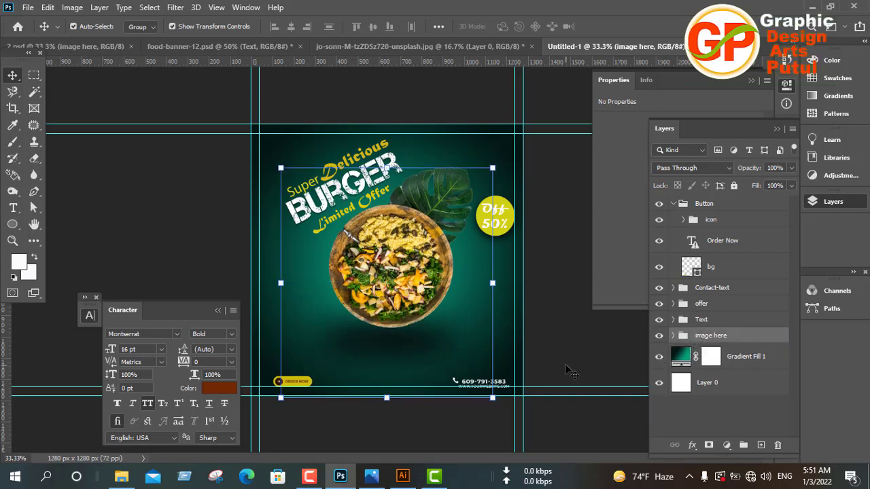
{"action": "key", "text": "Down"}
{"action": "key", "text": "Down"}
{"action": "key", "text": "Down"}
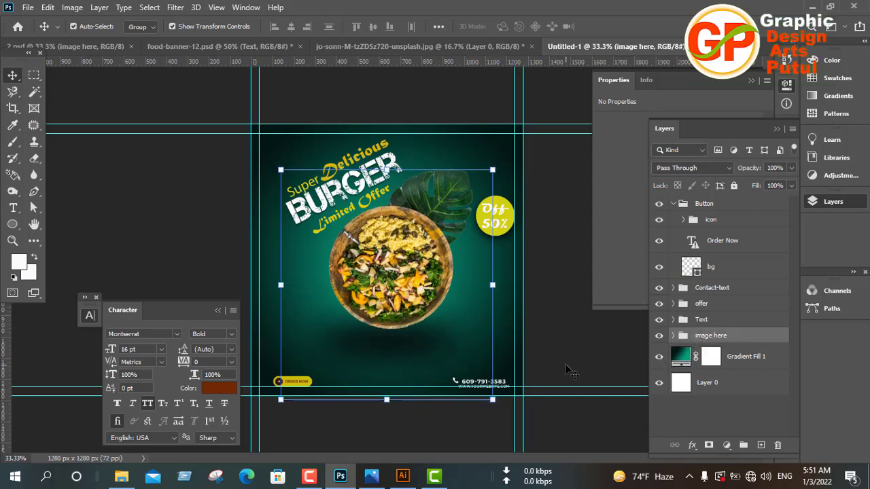
Expand the image here group and move Layer 1 out of it to directly above the group
{"action": "left_click", "coordinate": [677, 340]}
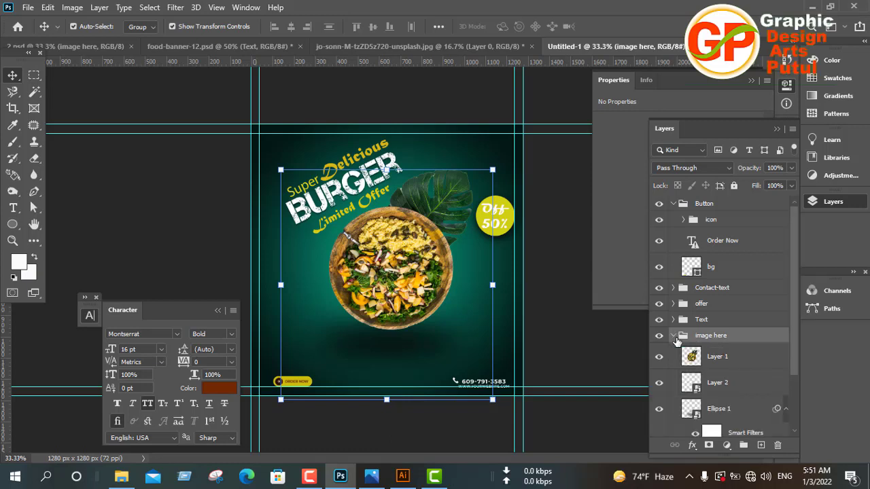
{"action": "left_click", "coordinate": [677, 340]}
{"action": "left_click", "coordinate": [677, 340]}
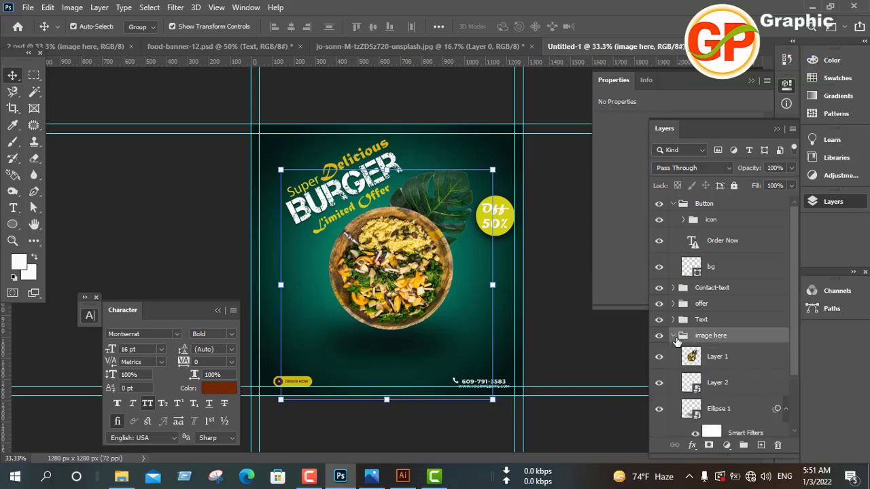
{"action": "left_click", "coordinate": [704, 359]}
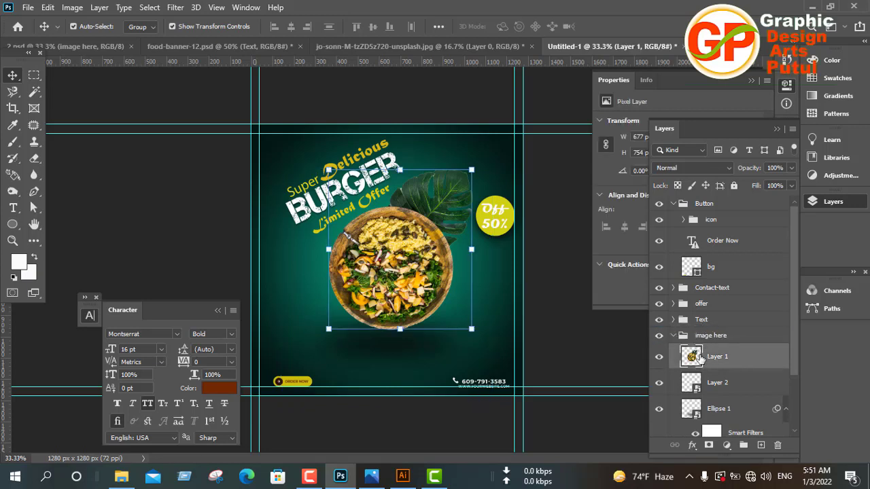
{"action": "left_click_drag", "start_coordinate": [703, 357], "coordinate": [721, 329]}
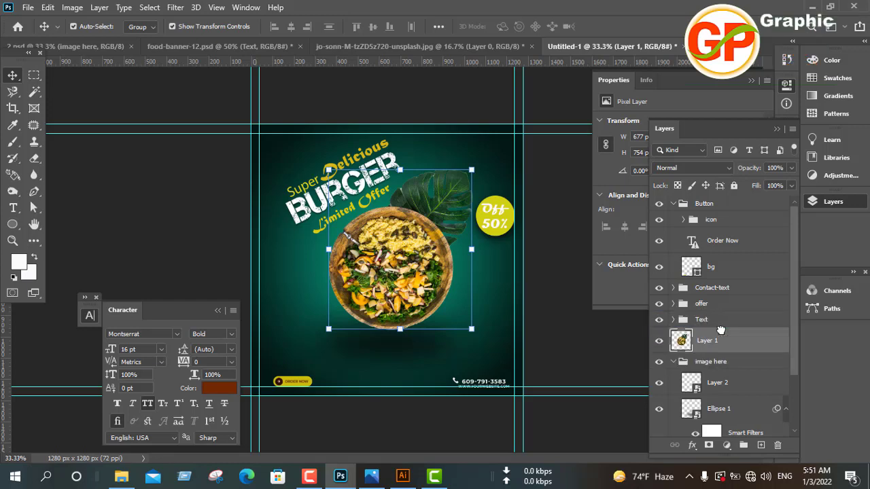
Shift the image here shadow group slightly lower beneath the salad bowl and deselect it
{"action": "left_click", "coordinate": [712, 363]}
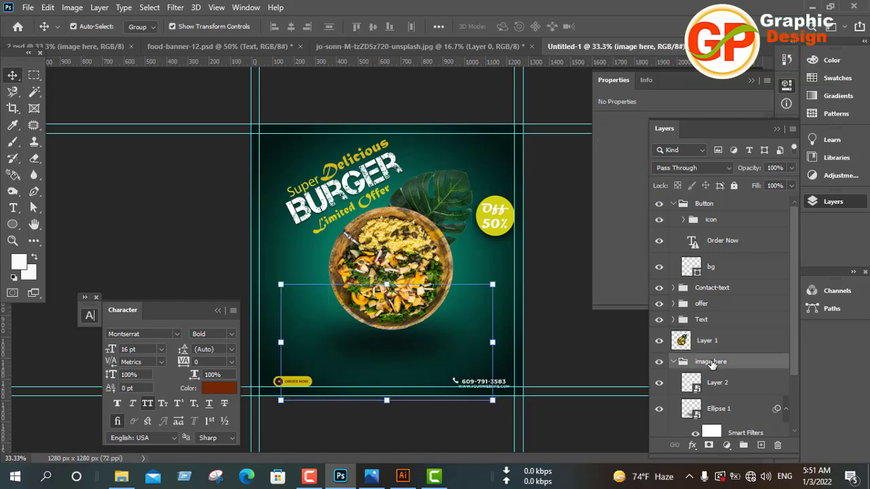
{"action": "key", "text": "shift+Down"}
{"action": "key", "text": "shift+Down"}
{"action": "key", "text": "shift+Down"}
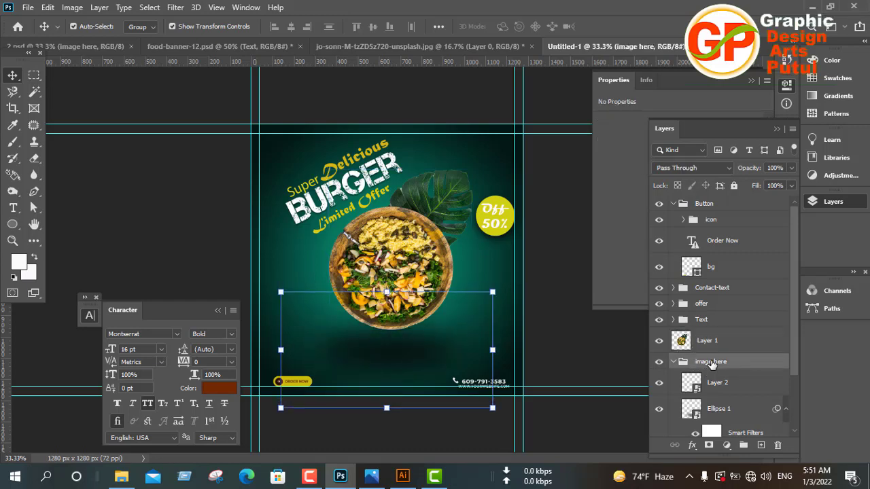
{"action": "key", "text": "shift+Up"}
{"action": "key", "text": "shift+Up"}
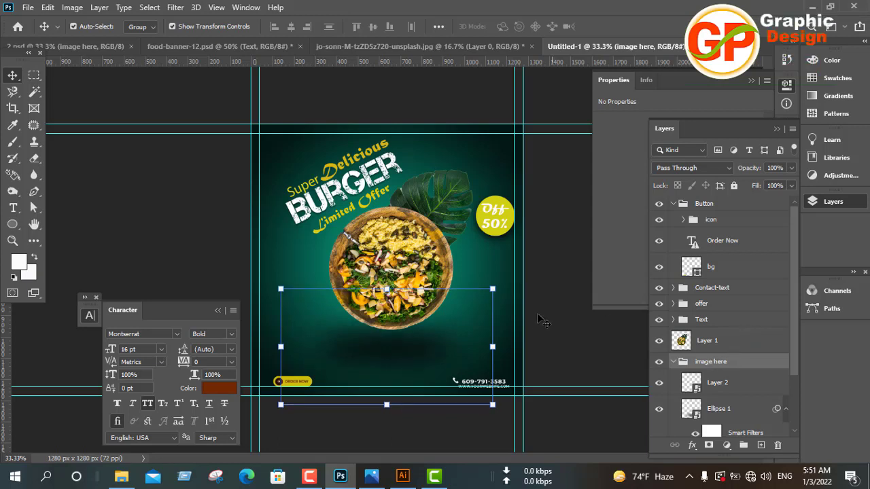
{"action": "left_click", "coordinate": [554, 329]}
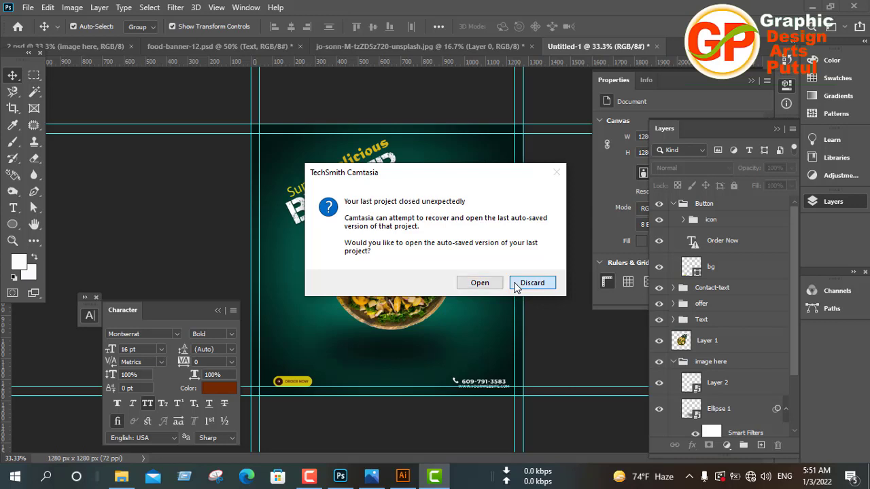
{"action": "left_click", "coordinate": [533, 283]}
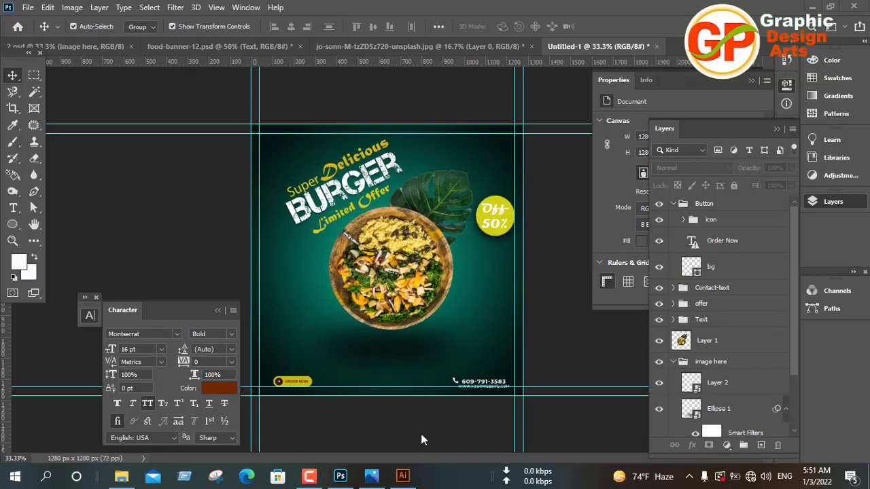